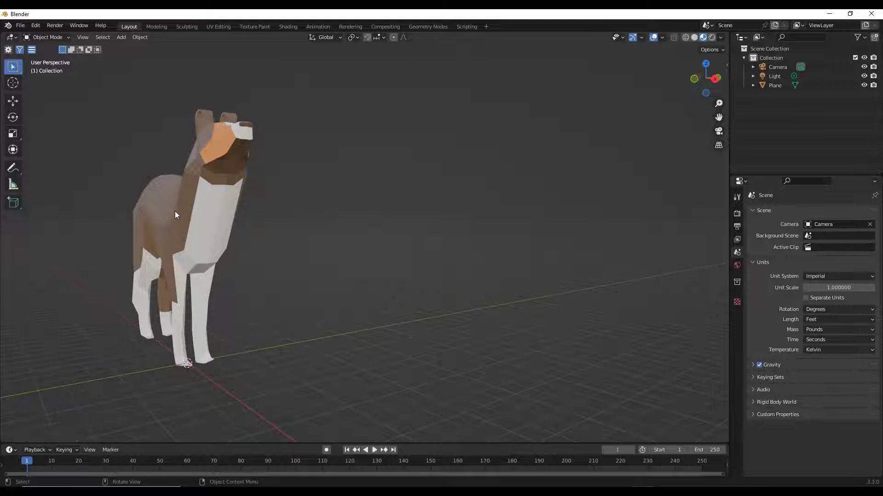
{"action": "scroll", "coordinate": [175, 212], "scroll_direction": "up", "scroll_amount": 4}
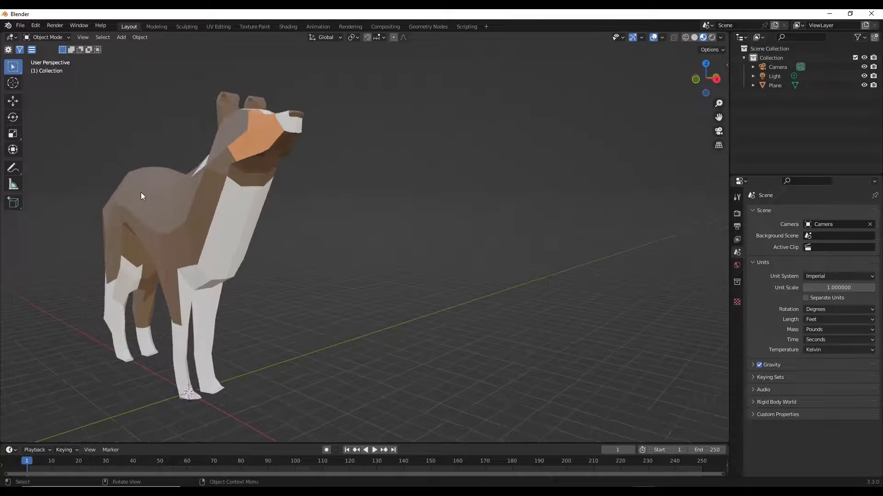
{"action": "mouse_move", "coordinate": [192, 225]}
{"action": "middle_mouse_down"}
{"action": "mouse_move", "coordinate": [209, 229]}
{"action": "mouse_move", "coordinate": [141, 205]}
{"action": "mouse_move", "coordinate": [179, 217]}
{"action": "middle_mouse_up"}
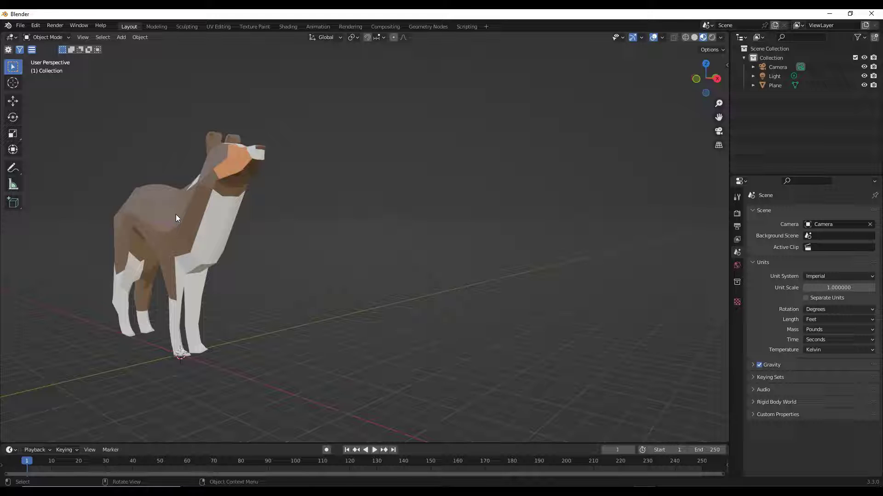
{"action": "mouse_move", "coordinate": [181, 212]}
{"action": "middle_mouse_down"}
{"action": "mouse_move", "coordinate": [169, 210]}
{"action": "mouse_move", "coordinate": [175, 215]}
{"action": "middle_mouse_up"}
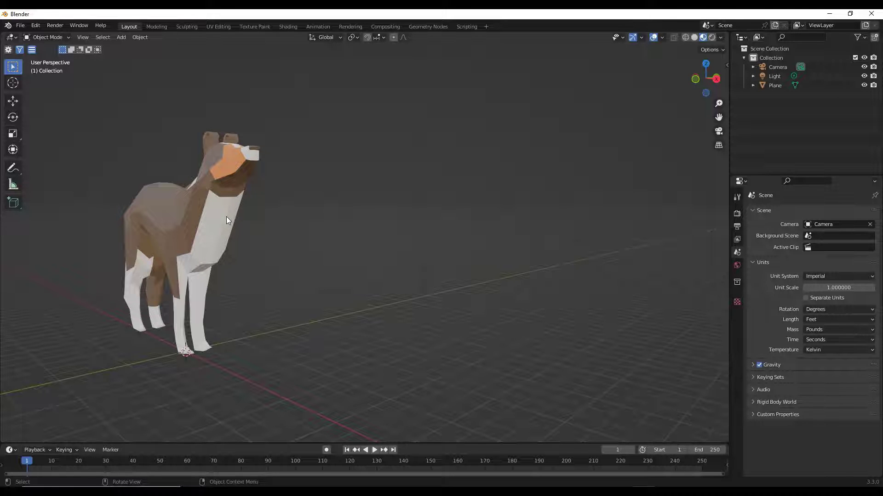
{"action": "middle_click_drag", "start_coordinate": [226, 217], "coordinate": [316, 225]}
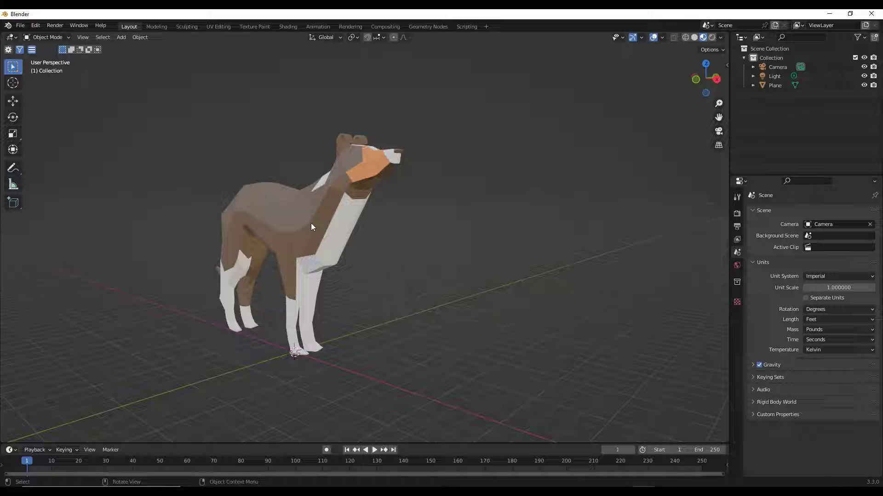
Step: Duplicate the dog model and place the copy beside the original
{"action": "left_click", "coordinate": [311, 227]}
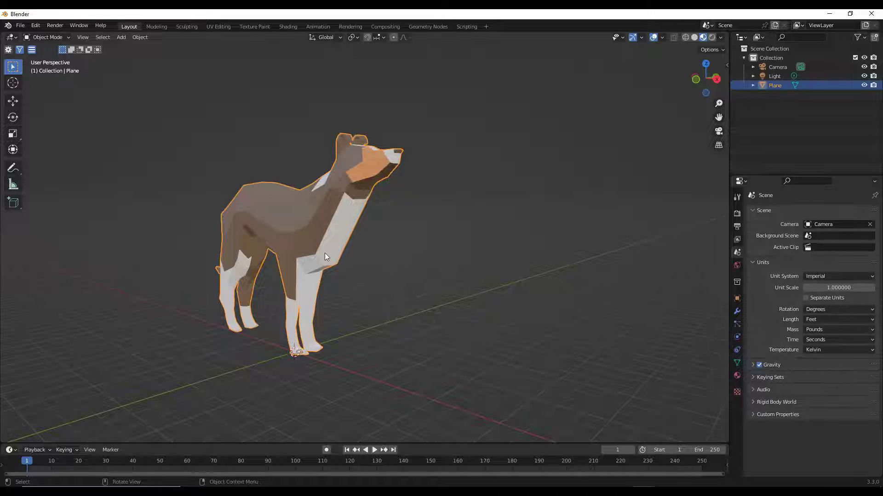
{"action": "middle_click_drag", "start_coordinate": [325, 254], "coordinate": [345, 254]}
{"action": "key", "text": "shift+d"}
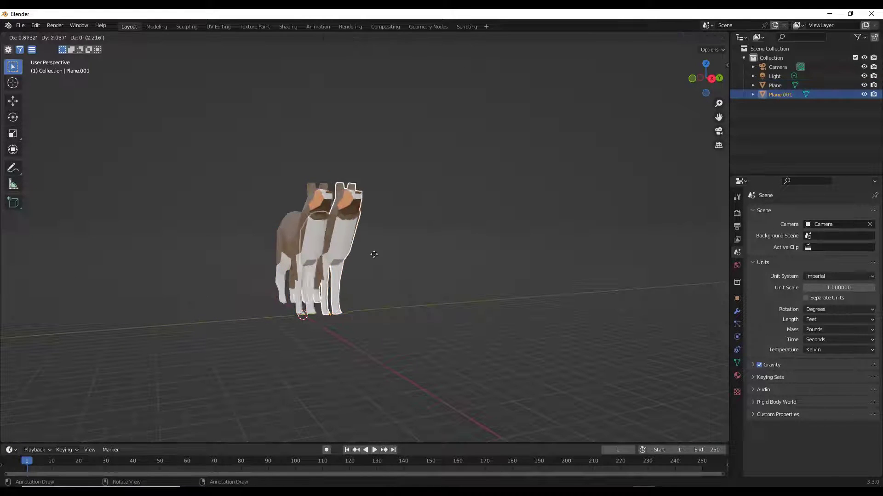
{"action": "left_click", "coordinate": [428, 255]}
{"action": "middle_click_drag", "start_coordinate": [427, 255], "coordinate": [321, 242]}
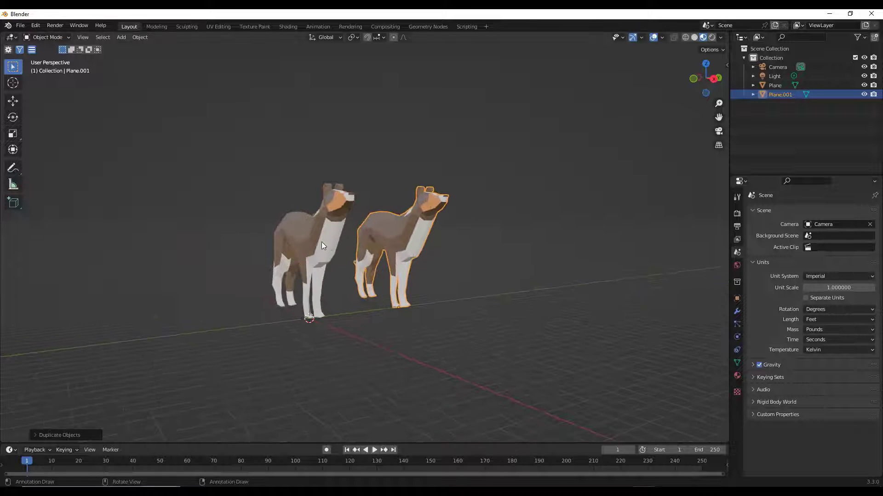
Step: Alternate the selection between the original dog and its copy, ending on the copy
{"action": "left_click", "coordinate": [322, 242]}
{"action": "left_click", "coordinate": [396, 238]}
{"action": "left_click", "coordinate": [308, 238]}
{"action": "left_click", "coordinate": [395, 238]}
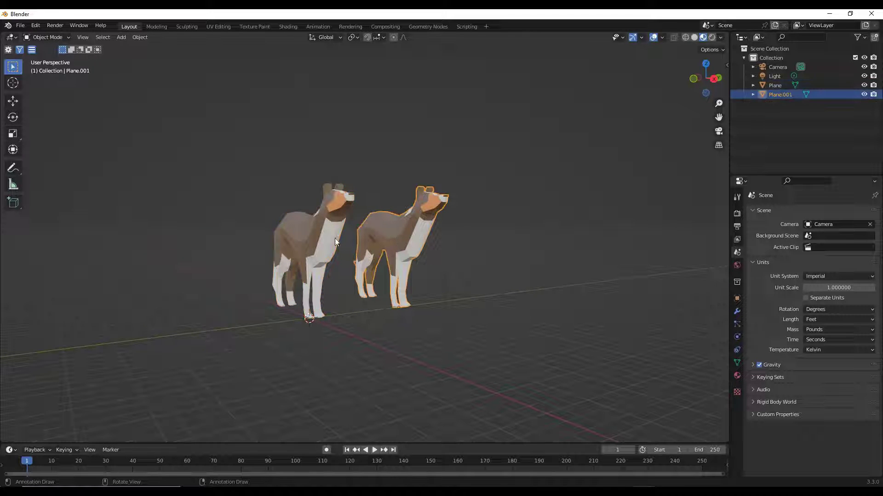
{"action": "left_click", "coordinate": [304, 238]}
{"action": "left_click", "coordinate": [404, 238]}
Step: Try moving and scaling the duplicated dog as a whole object
{"action": "scroll", "coordinate": [407, 232], "scroll_direction": "up", "scroll_amount": 4}
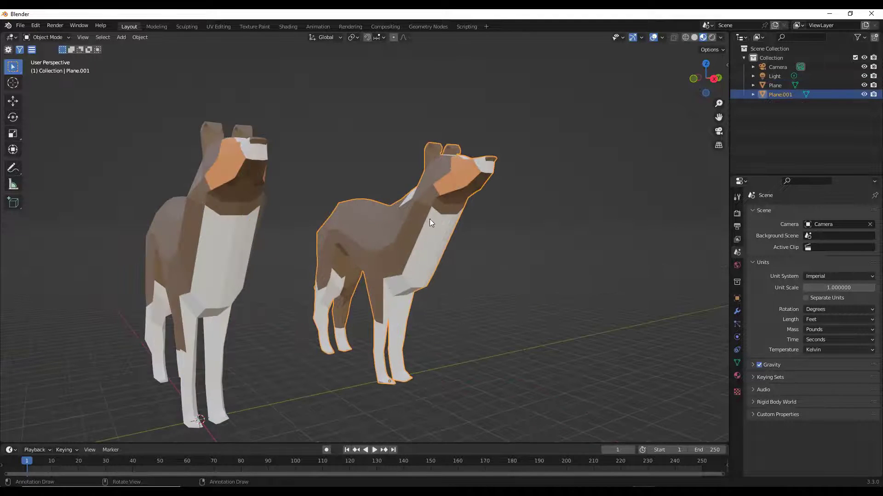
{"action": "scroll", "coordinate": [427, 224], "scroll_direction": "down", "scroll_amount": 3}
{"action": "key", "text": "r"}
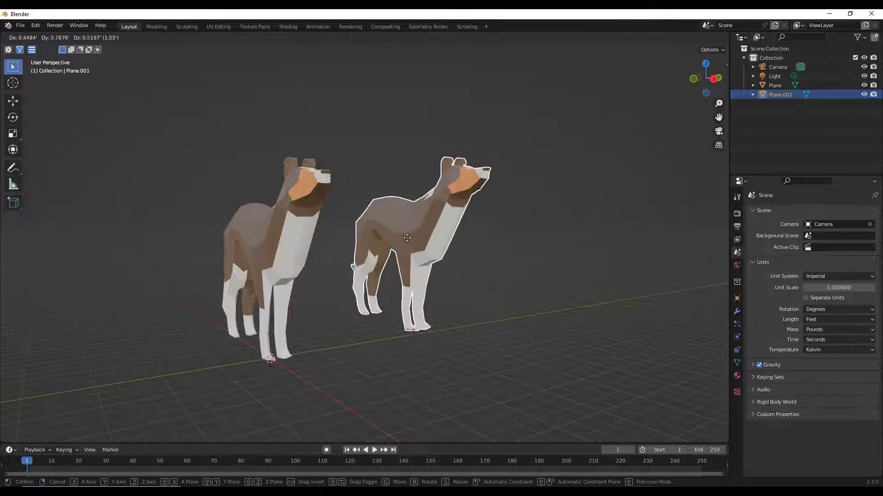
{"action": "left_click", "coordinate": [425, 244]}
{"action": "key", "text": "s"}
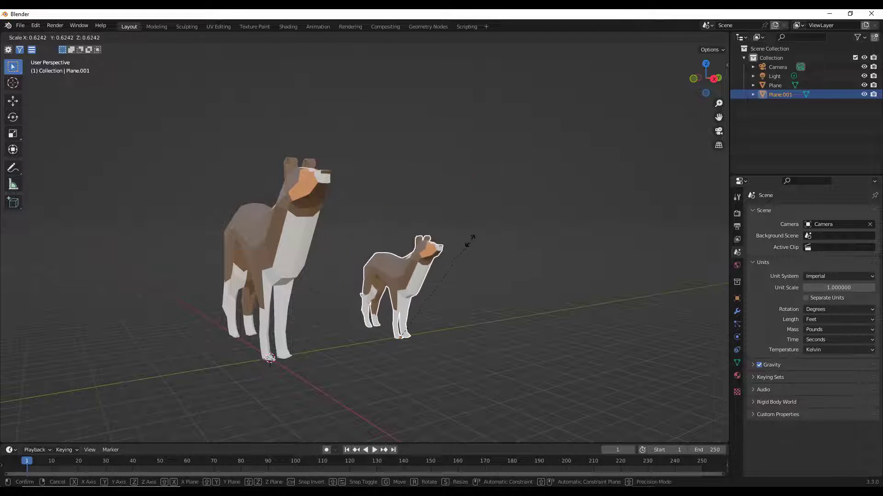
{"action": "right_click", "coordinate": [504, 223]}
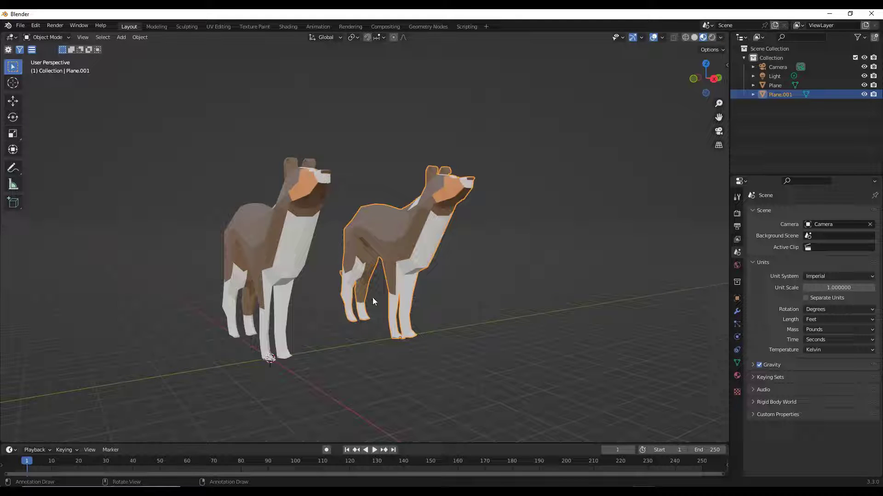
Step: Switch the duplicated dog into Edit Mode, toggling between Object Mode and Edit Mode
{"action": "left_click", "coordinate": [56, 37]}
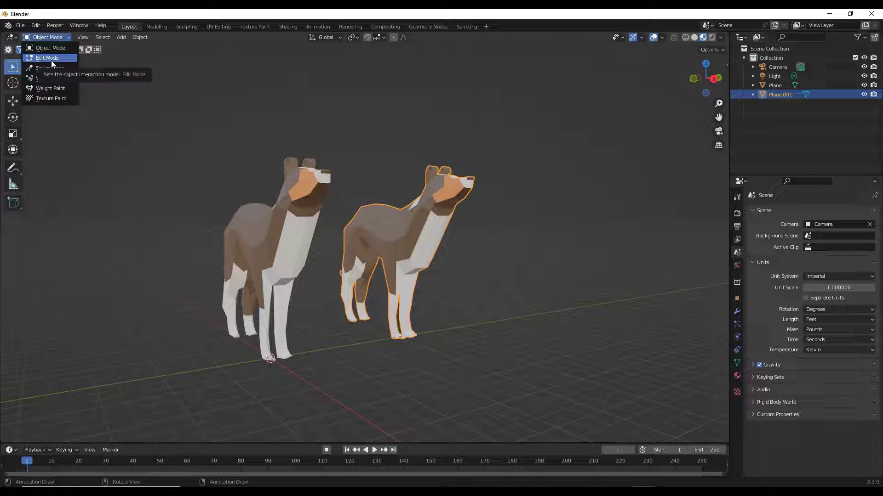
{"action": "left_click", "coordinate": [50, 59]}
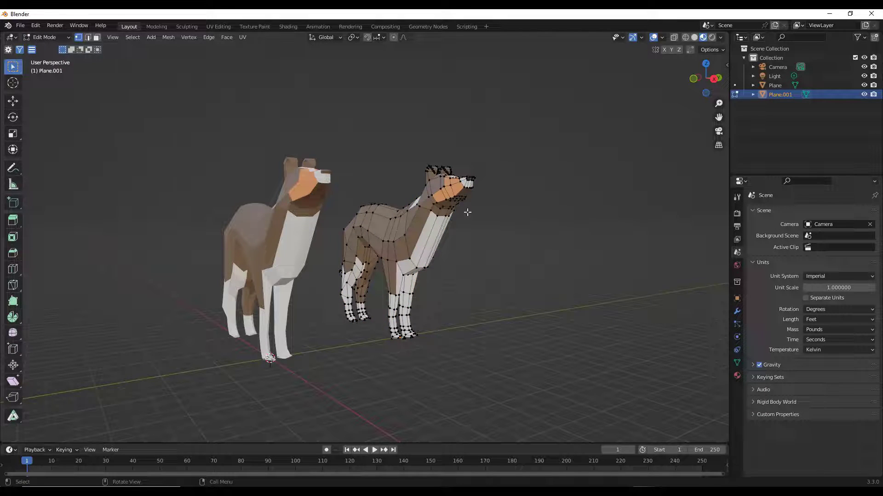
{"action": "scroll", "coordinate": [471, 188], "scroll_direction": "up", "scroll_amount": 5}
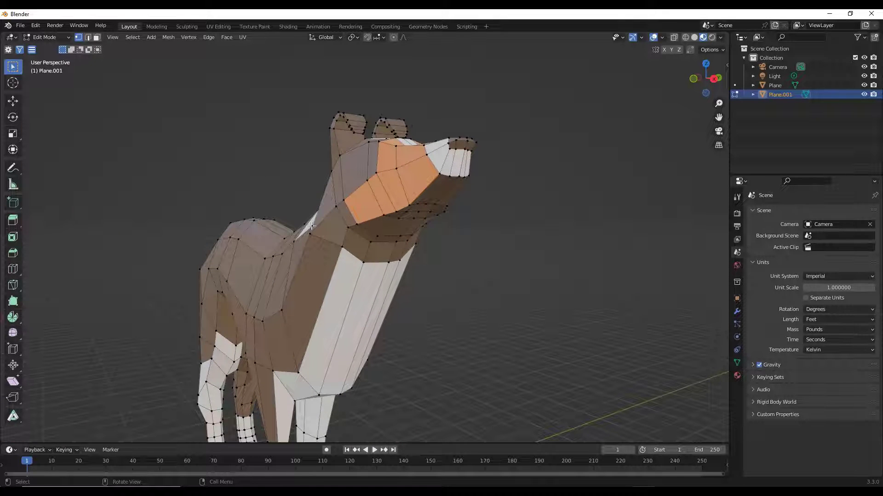
{"action": "scroll", "coordinate": [396, 250], "scroll_direction": "down", "scroll_amount": 6}
{"action": "key", "text": "Tab"}
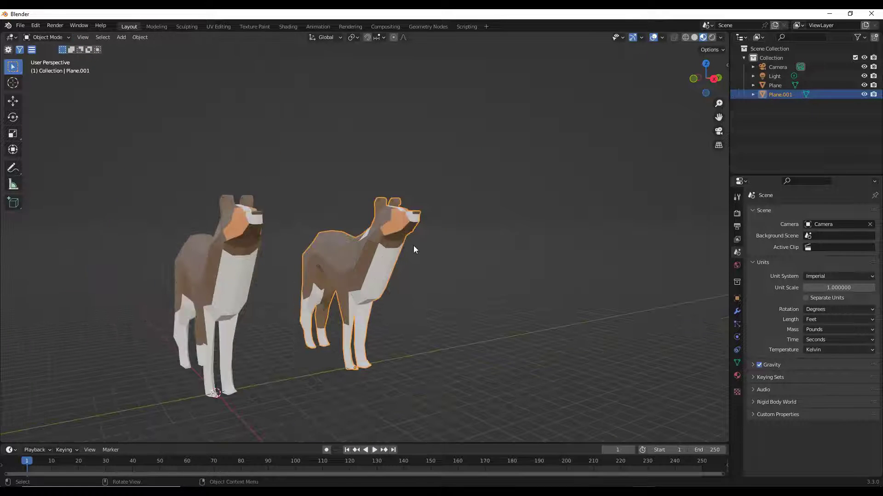
{"action": "key", "text": "Tab"}
{"action": "key", "text": "Tab"}
{"action": "key", "text": "Tab"}
{"action": "scroll", "coordinate": [362, 271], "scroll_direction": "up", "scroll_amount": 5}
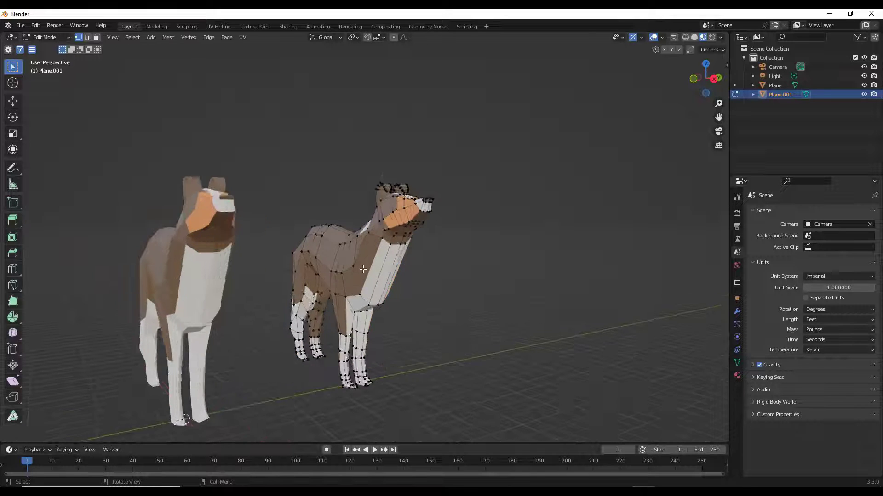
Step: Box-select the vertices of the duplicated dog's head and try moving them downward
{"action": "middle_click_drag", "start_coordinate": [368, 262], "coordinate": [203, 187]}
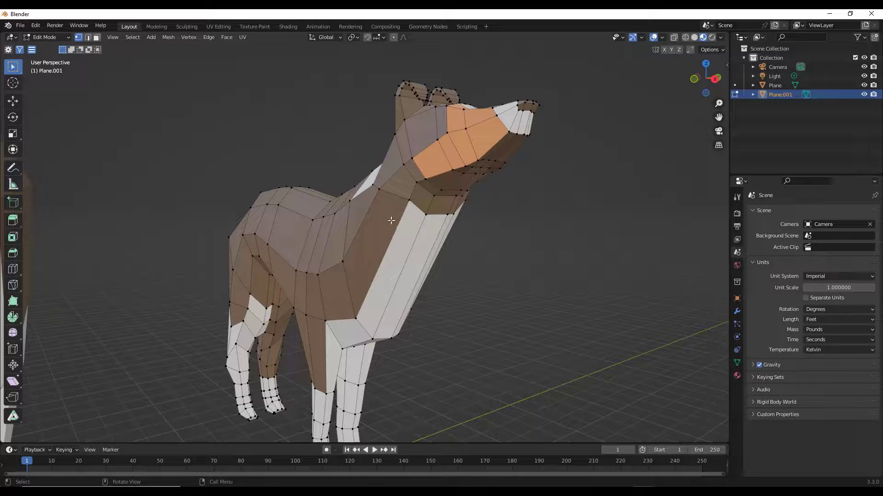
{"action": "left_click_drag", "start_coordinate": [357, 73], "coordinate": [646, 263]}
{"action": "middle_click_drag", "start_coordinate": [518, 197], "coordinate": [354, 77]}
{"action": "left_click_drag", "start_coordinate": [335, 69], "coordinate": [604, 237]}
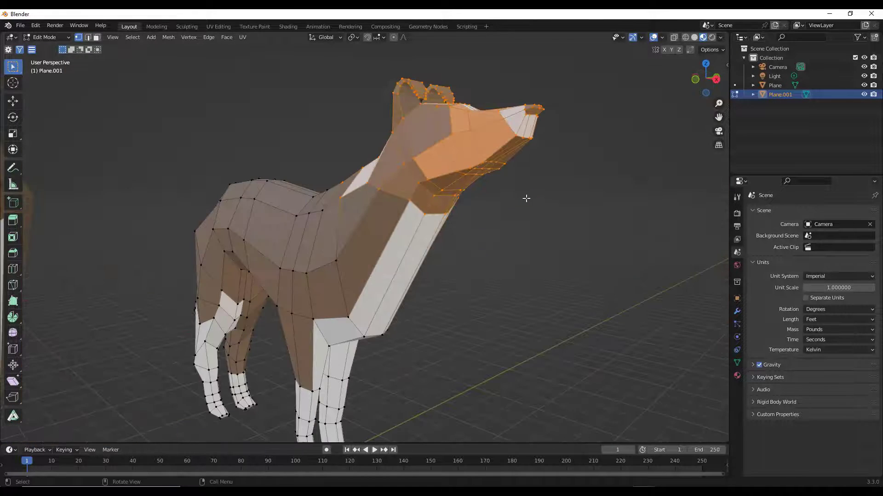
{"action": "key", "text": "g"}
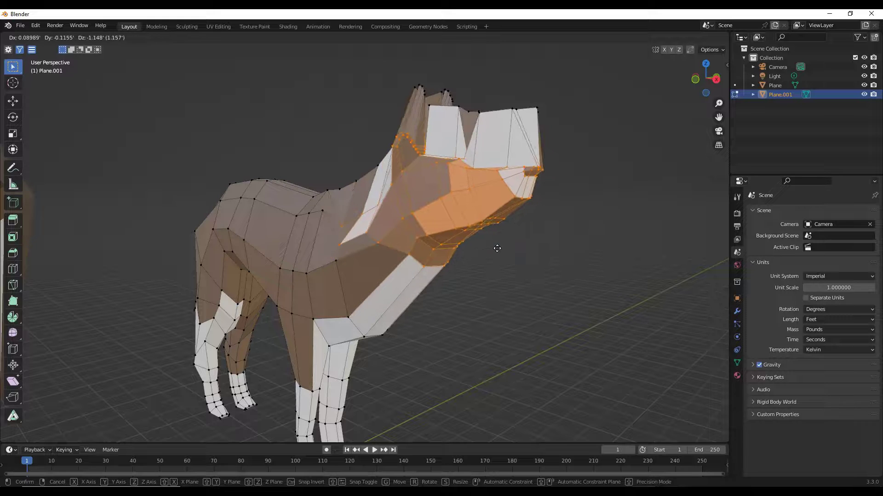
{"action": "right_click", "coordinate": [497, 249]}
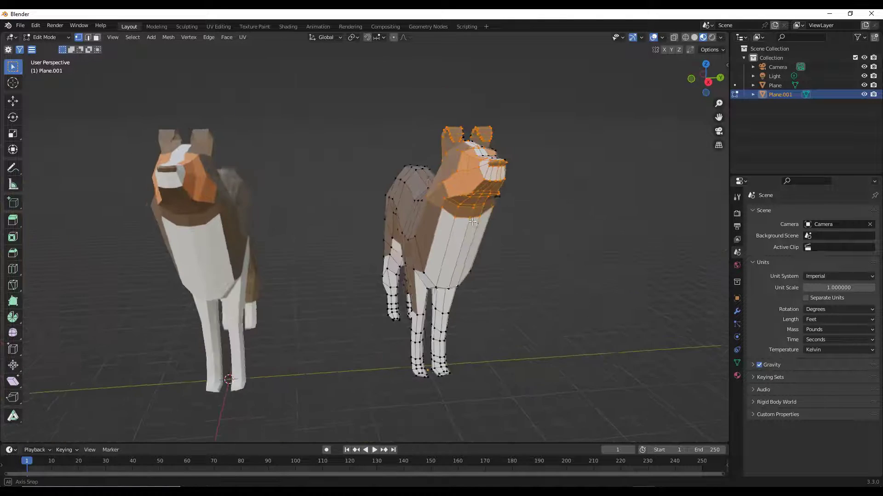
{"action": "middle_click_drag", "start_coordinate": [479, 224], "coordinate": [481, 221]}
Step: Switch to SketchUp and draw a rectangle of about 3' by 3' 7" on the ground beside the person and dog
{"action": "key", "text": "space"}
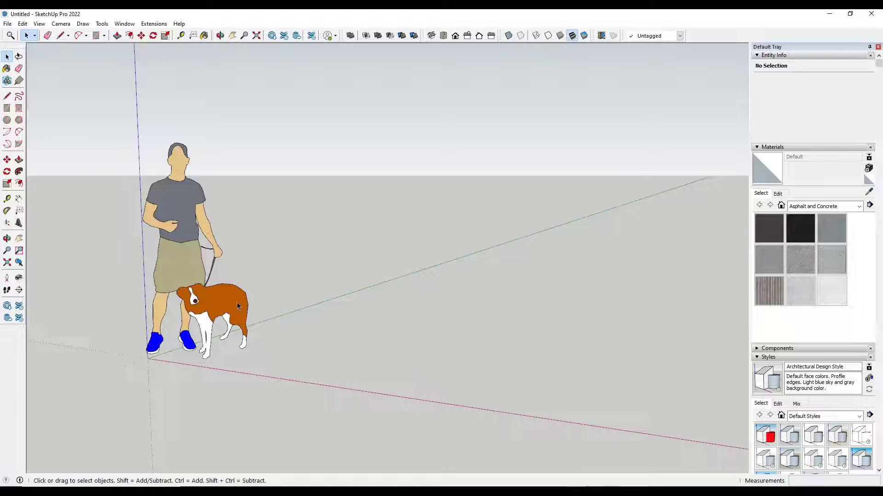
{"action": "key", "text": "r"}
{"action": "left_click", "coordinate": [338, 378]}
{"action": "left_click", "coordinate": [489, 358]}
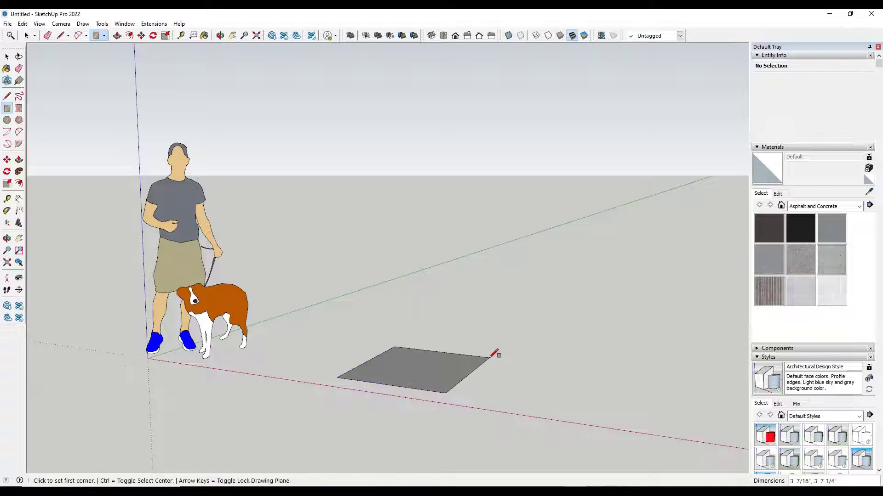
{"action": "key", "text": "space"}
Step: Push/Pull the rectangle upward into a box
{"action": "key", "text": "p"}
{"action": "left_click", "coordinate": [457, 367]}
{"action": "left_click", "coordinate": [443, 262]}
{"action": "key", "text": "space"}
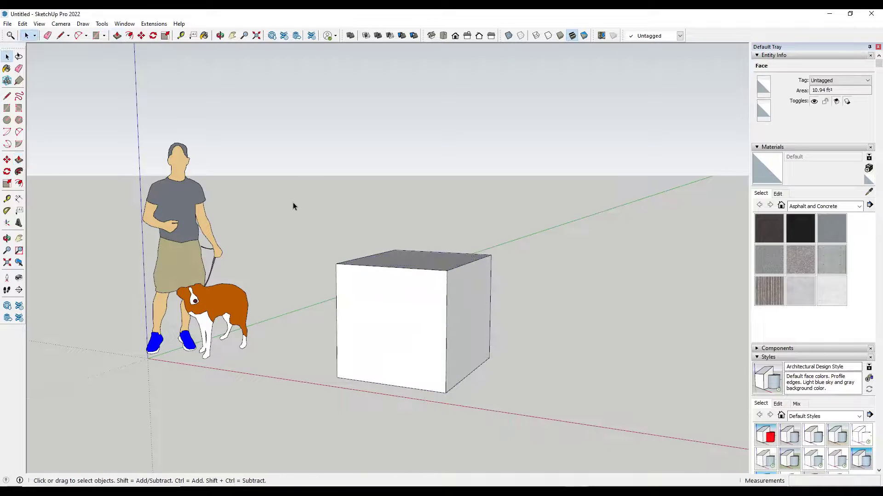
Step: Select all of the box's faces and edges and make them a group
{"action": "left_click_drag", "start_coordinate": [292, 202], "coordinate": [571, 428]}
{"action": "right_click", "coordinate": [416, 327]}
{"action": "left_click", "coordinate": [439, 264]}
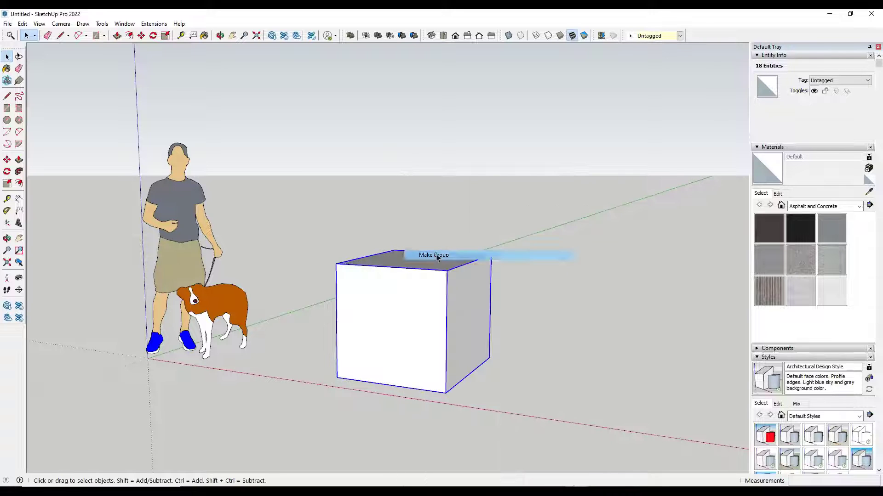
{"action": "middle_click_drag", "start_coordinate": [471, 301], "coordinate": [476, 305]}
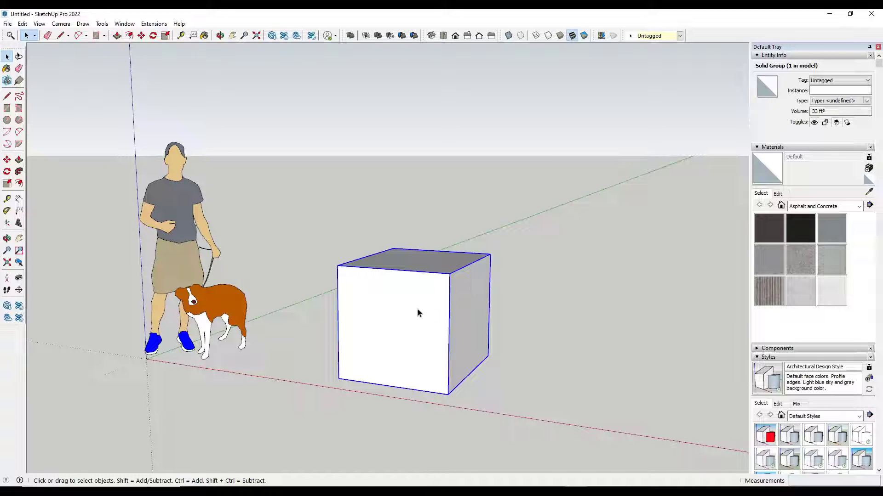
Step: Open the box group for editing and offset the outline of its front face inward
{"action": "key", "text": "f"}
{"action": "key", "text": "space"}
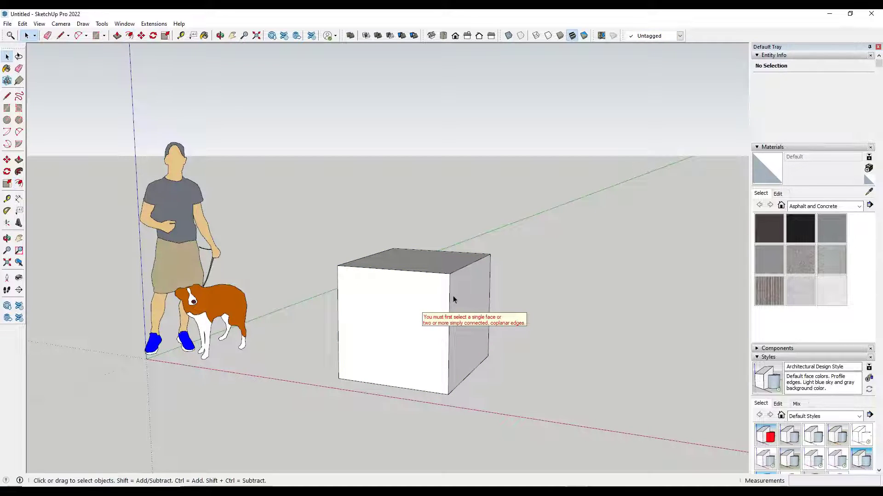
{"action": "double_click", "coordinate": [421, 299]}
{"action": "scroll", "coordinate": [429, 354], "scroll_direction": "up", "scroll_amount": 5}
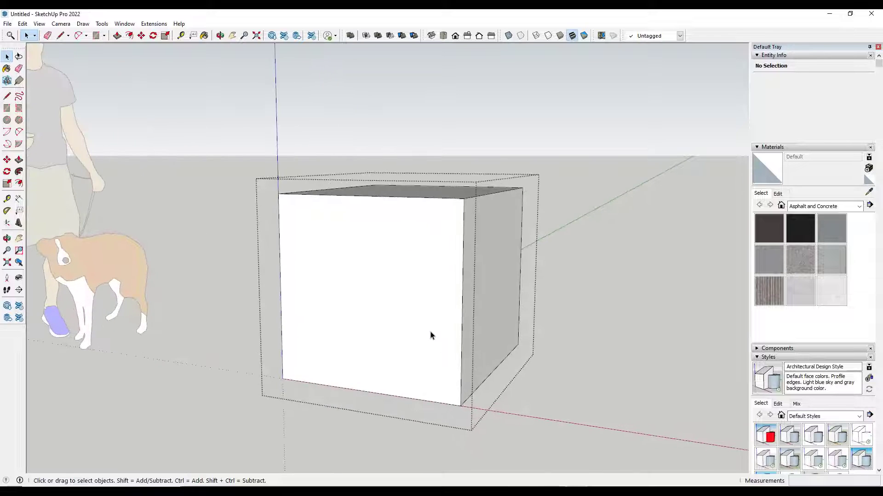
{"action": "key", "text": "f"}
{"action": "left_click", "coordinate": [462, 274]}
{"action": "left_click", "coordinate": [449, 278]}
{"action": "key", "text": "space"}
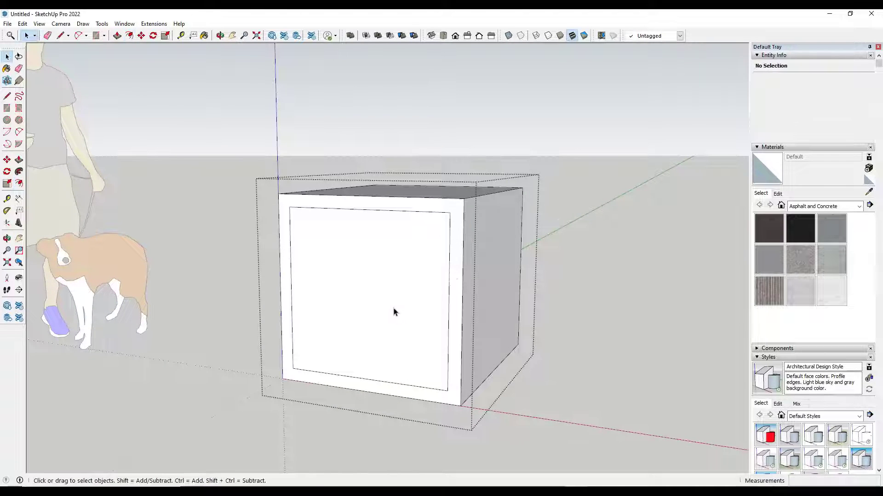
Step: Push the inner panel of the front face slightly into the box and close the group
{"action": "key", "text": "p"}
{"action": "left_click", "coordinate": [403, 312]}
{"action": "left_click", "coordinate": [409, 310]}
{"action": "key", "text": "space"}
{"action": "left_click", "coordinate": [569, 284]}
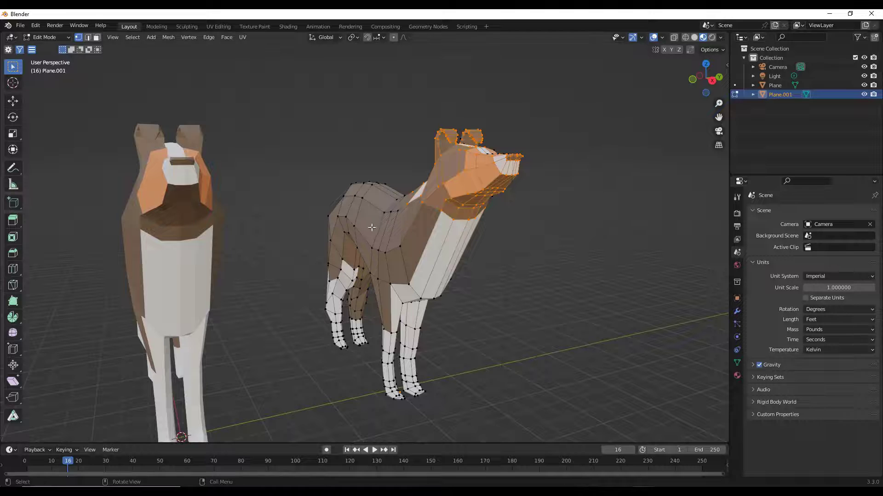
Step: Switch back to Blender and toggle the duplicated dog between Edit Mode and Object Mode
{"action": "key", "text": "Tab"}
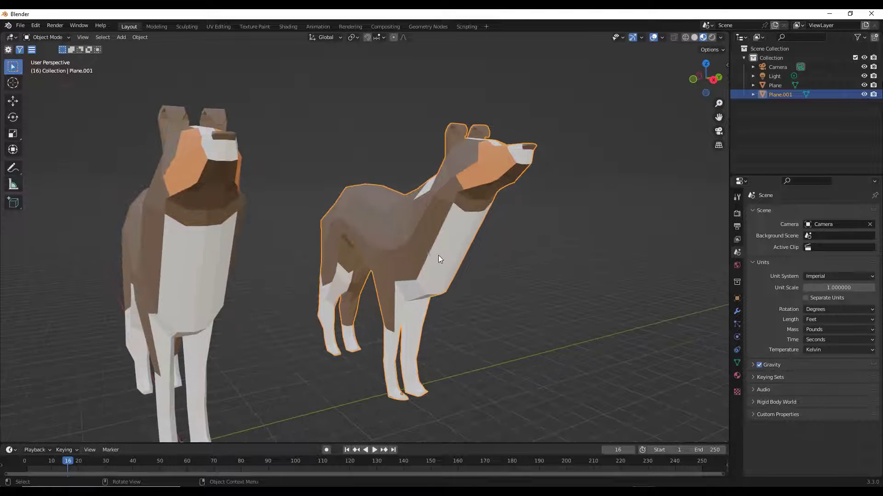
{"action": "left_click", "coordinate": [434, 251]}
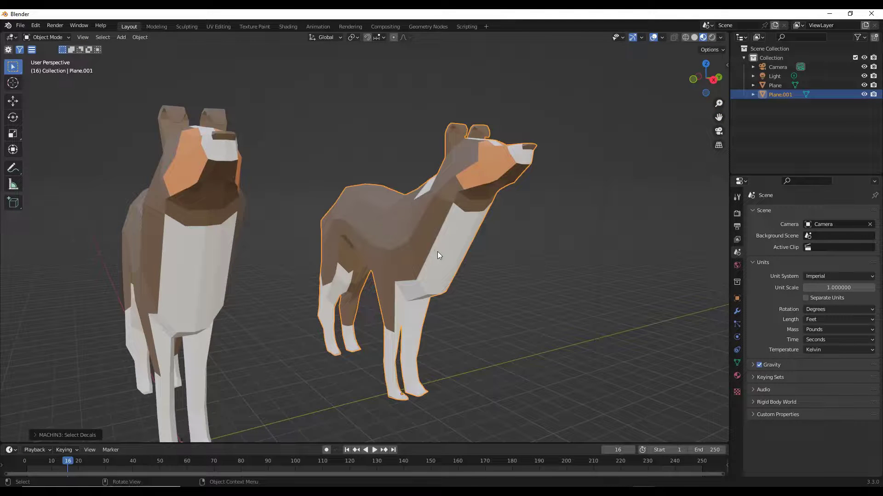
{"action": "key", "text": "Tab"}
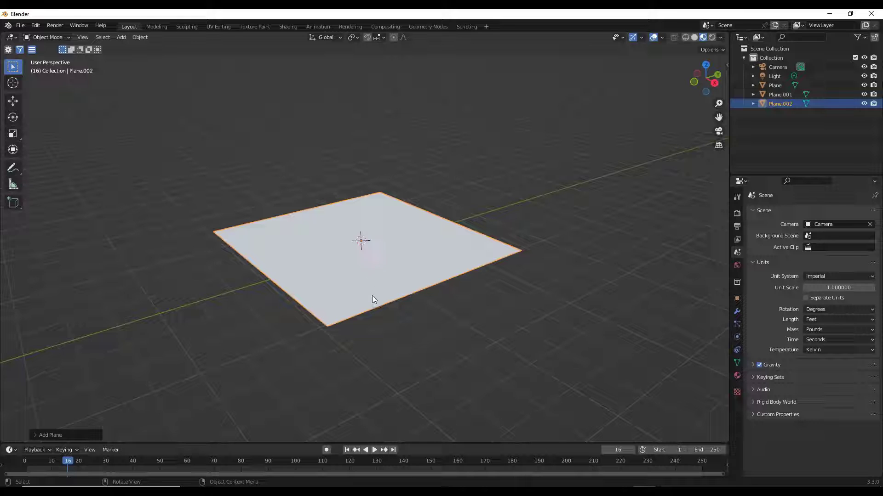
Step: Enter Edit Mode on the new plane, switch to face selection and clear the selection
{"action": "key", "text": "Tab"}
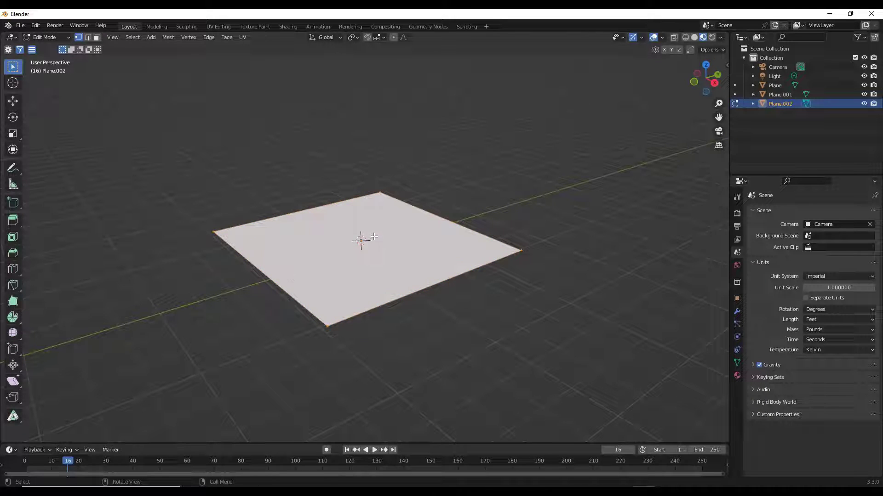
{"action": "scroll", "coordinate": [397, 248], "scroll_direction": "down", "scroll_amount": 1}
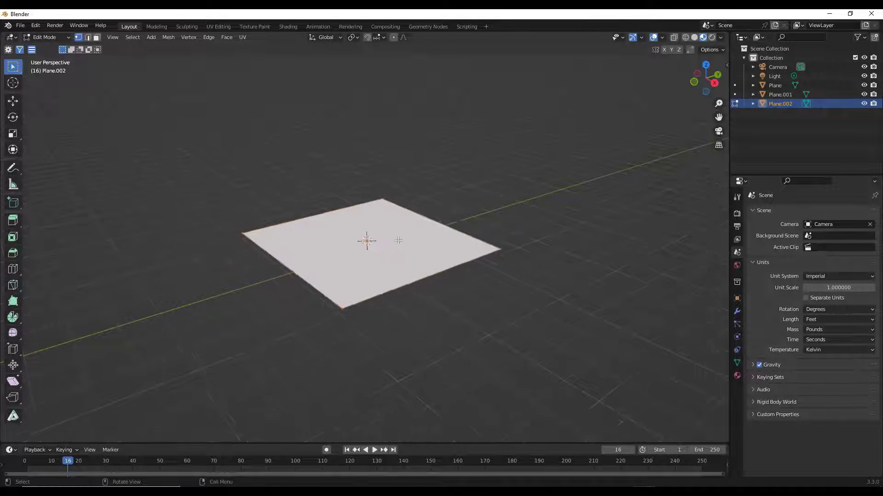
{"action": "scroll", "coordinate": [398, 239], "scroll_direction": "up", "scroll_amount": 1}
{"action": "key", "text": "3"}
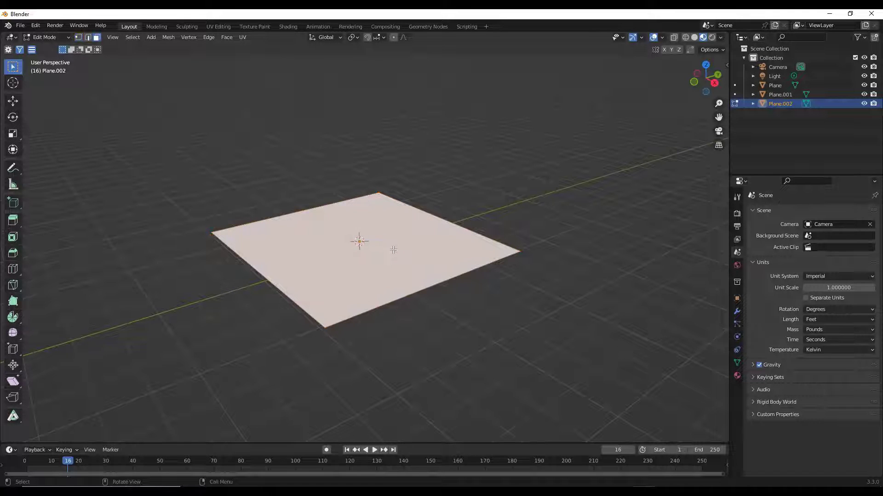
{"action": "key", "text": "alt+a"}
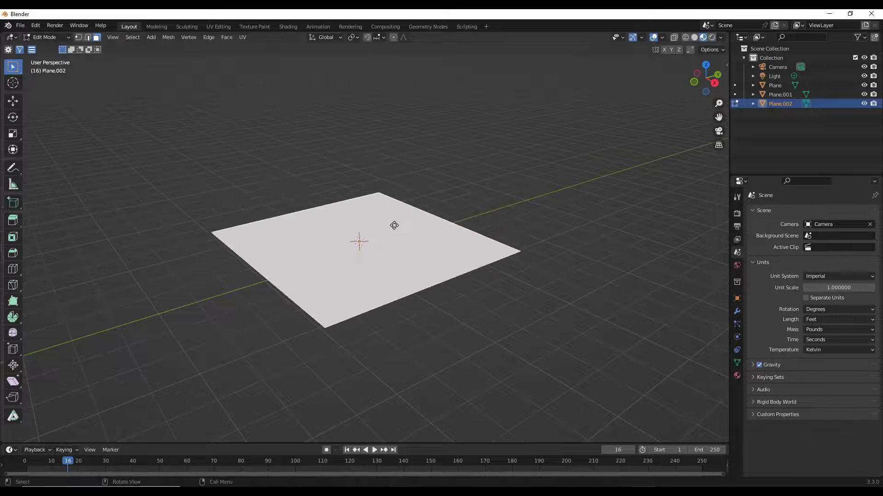
Step: Try to inset the plane's single face
{"action": "key", "text": "i"}
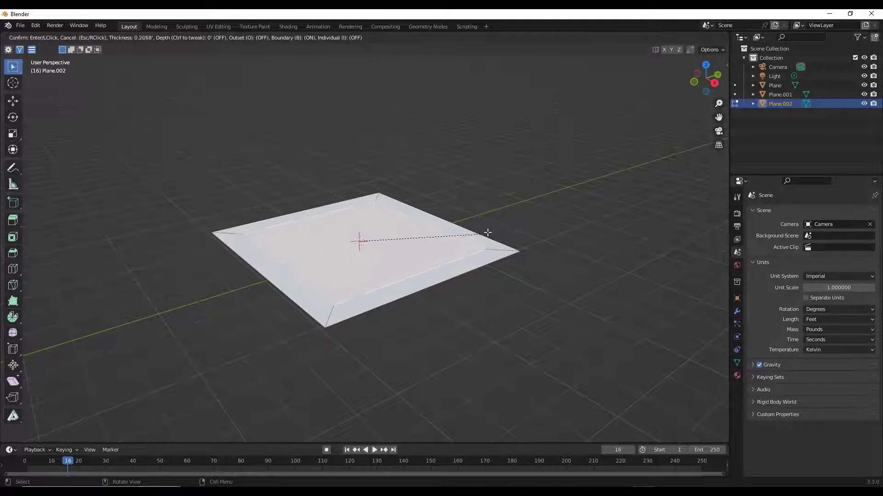
{"action": "key", "text": "Escape"}
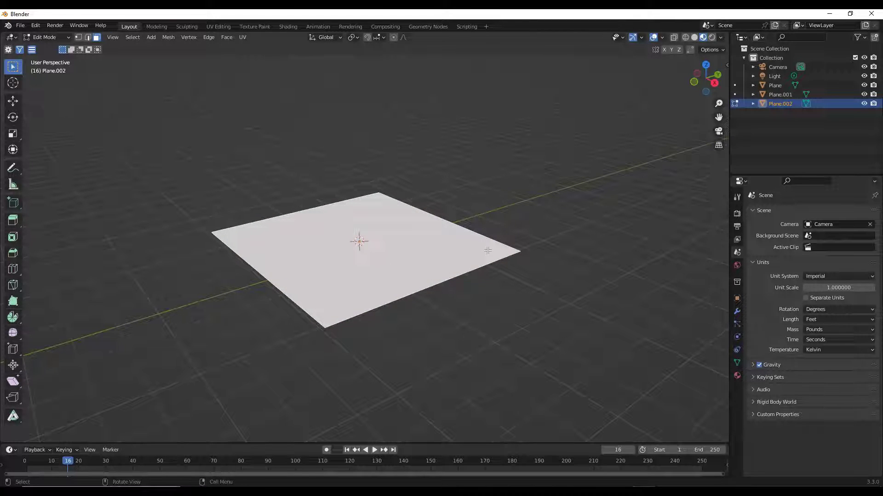
{"action": "scroll", "coordinate": [402, 269], "scroll_direction": "up", "scroll_amount": 1}
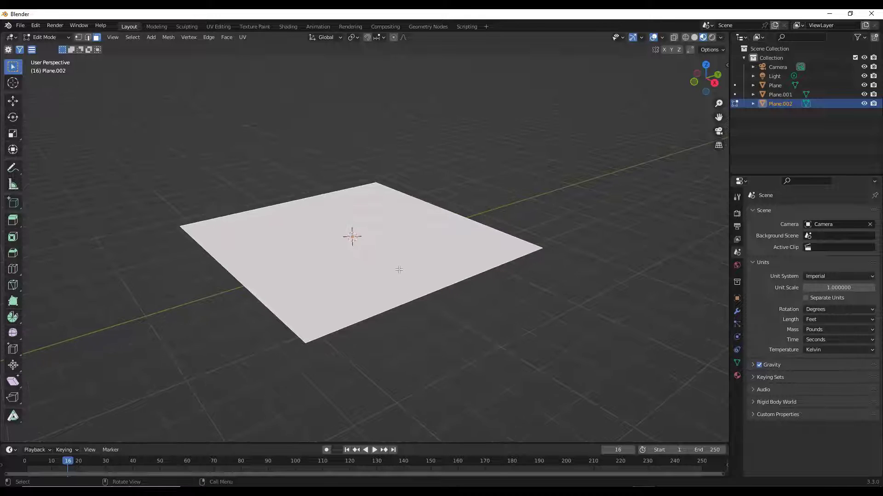
Step: Select the plane's face in face selection mode and subdivide it with 3 cuts
{"action": "key", "text": "1"}
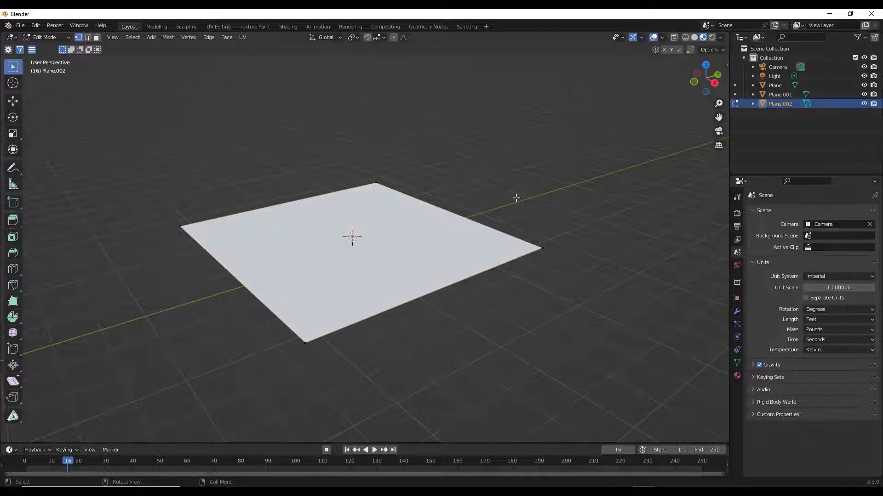
{"action": "left_click", "coordinate": [97, 38]}
{"action": "left_click", "coordinate": [337, 244]}
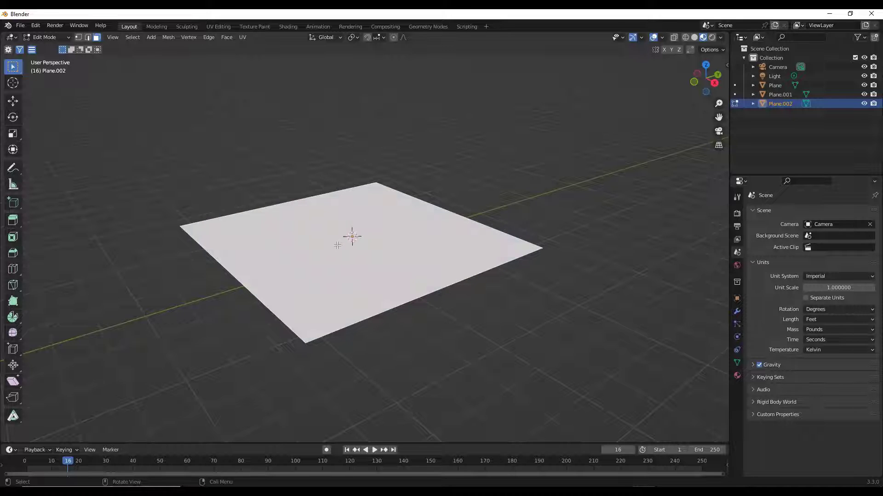
{"action": "right_click", "coordinate": [337, 239]}
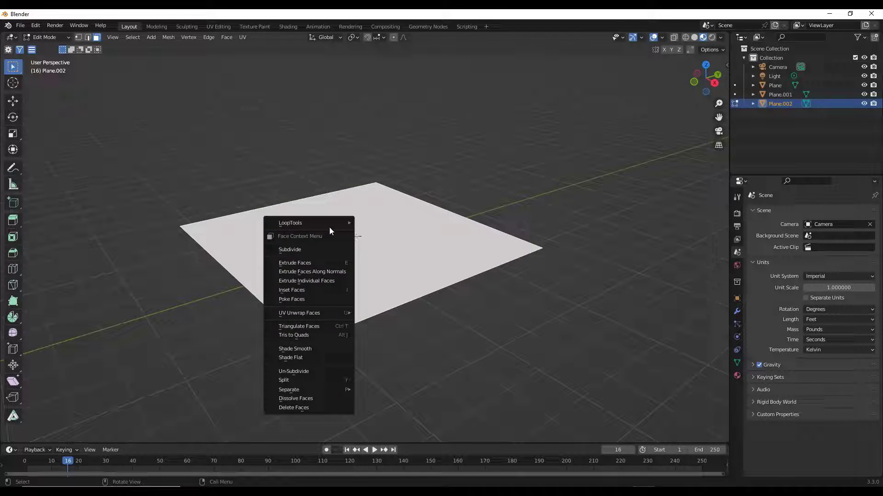
{"action": "left_click", "coordinate": [310, 245]}
{"action": "left_click", "coordinate": [63, 436]}
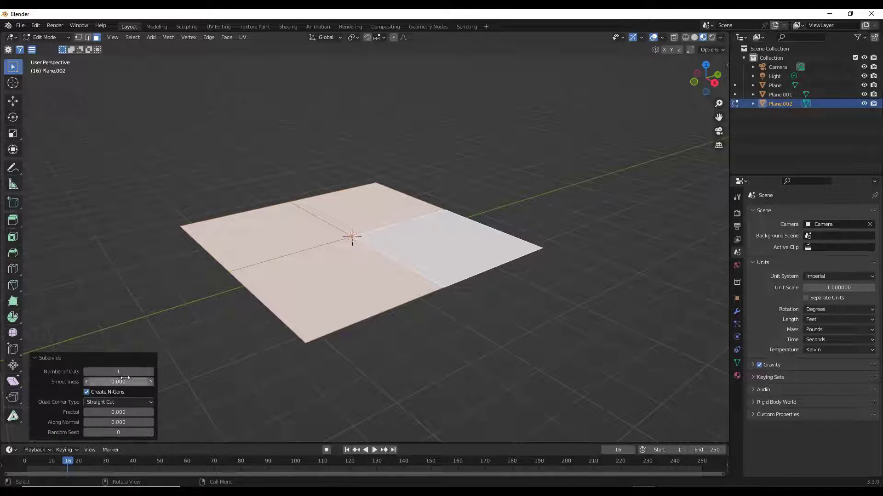
{"action": "left_click", "coordinate": [150, 371]}
{"action": "left_click", "coordinate": [151, 371]}
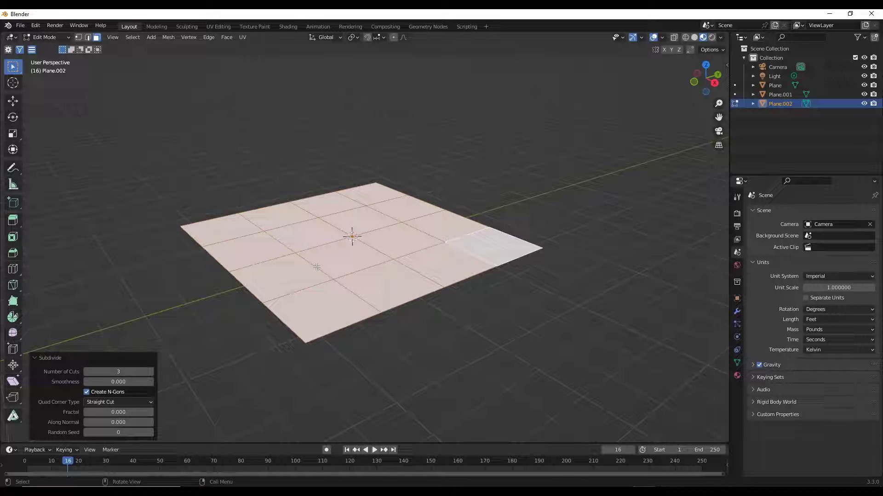
Step: Select the four central faces of the subdivided plane and try to raise them along the Z axis
{"action": "left_click", "coordinate": [316, 224]}
{"action": "left_click", "coordinate": [340, 255], "text": "shift"}
{"action": "left_click", "coordinate": [393, 239], "text": "shift"}
{"action": "left_click", "coordinate": [370, 220], "text": "shift"}
{"action": "key", "text": "g"}
{"action": "key", "text": "z"}
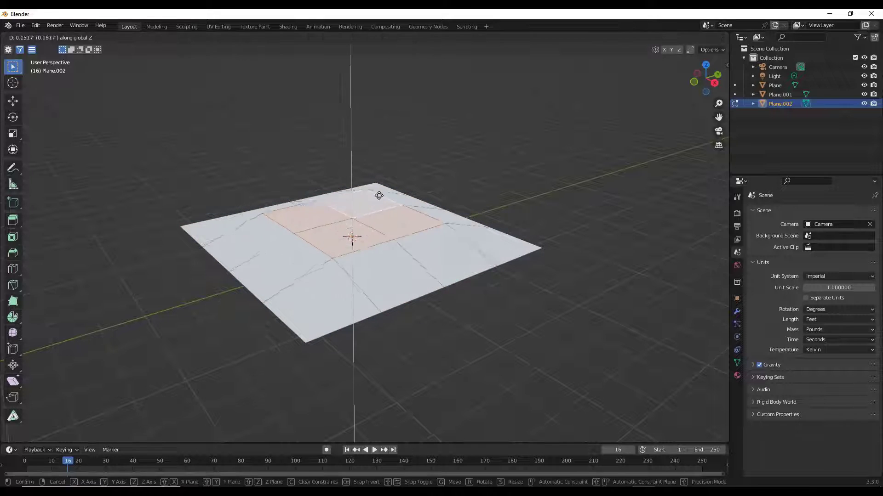
{"action": "key", "text": "Escape"}
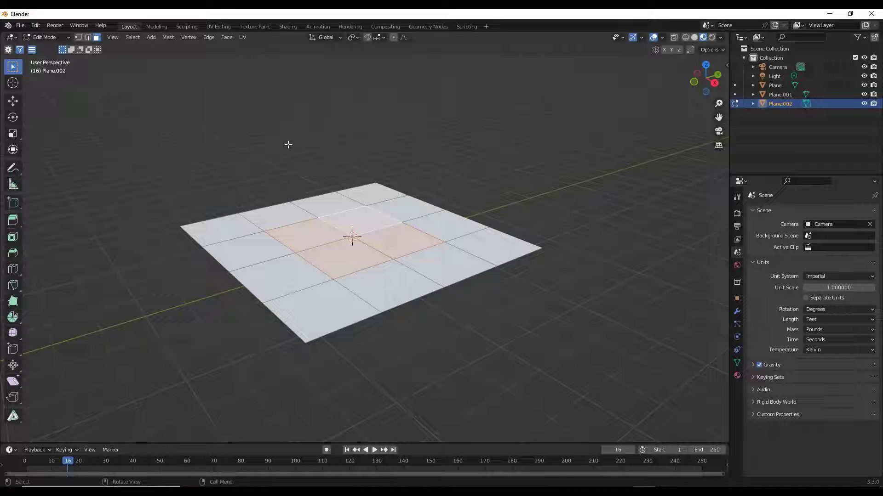
Step: Switch to edge selection, clear the selection and try to move inner edges near the plane's centre
{"action": "left_click", "coordinate": [88, 38]}
{"action": "key", "text": "alt+a"}
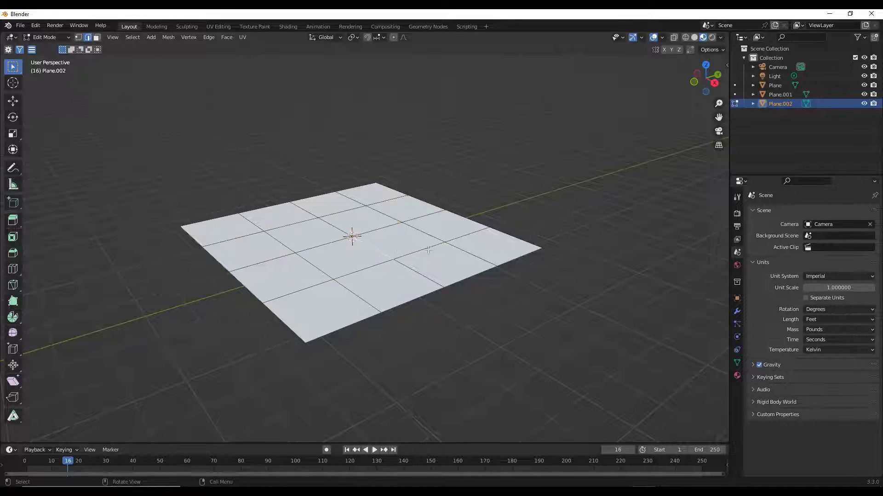
{"action": "left_click", "coordinate": [377, 231]}
{"action": "left_click", "coordinate": [334, 213], "text": "shift"}
{"action": "key", "text": "g"}
{"action": "key", "text": "Escape"}
Step: Switch to vertex selection, box-select the nine vertices around one corner of the plane and try to move them
{"action": "key", "text": "1"}
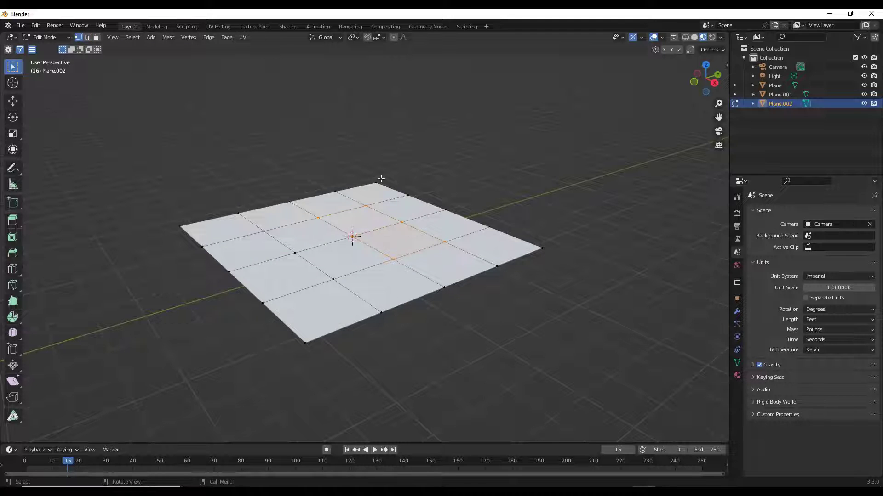
{"action": "left_click_drag", "start_coordinate": [381, 179], "coordinate": [573, 306]}
{"action": "key", "text": "g"}
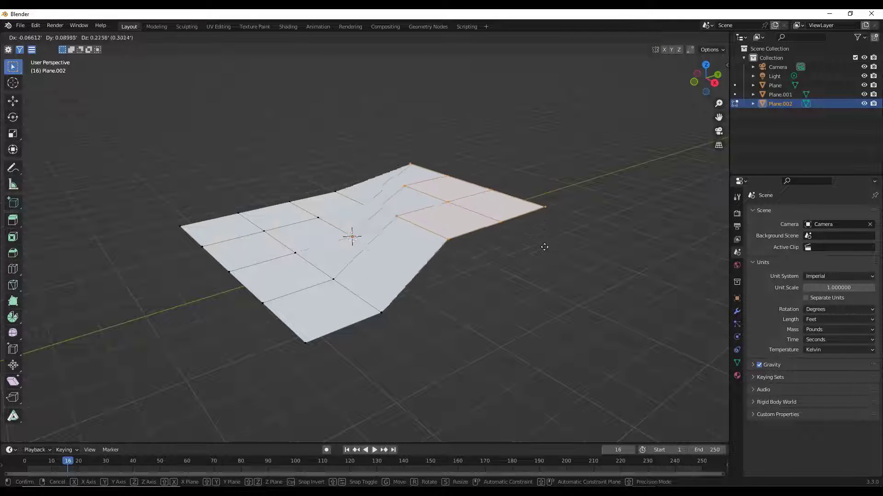
{"action": "key", "text": "Escape"}
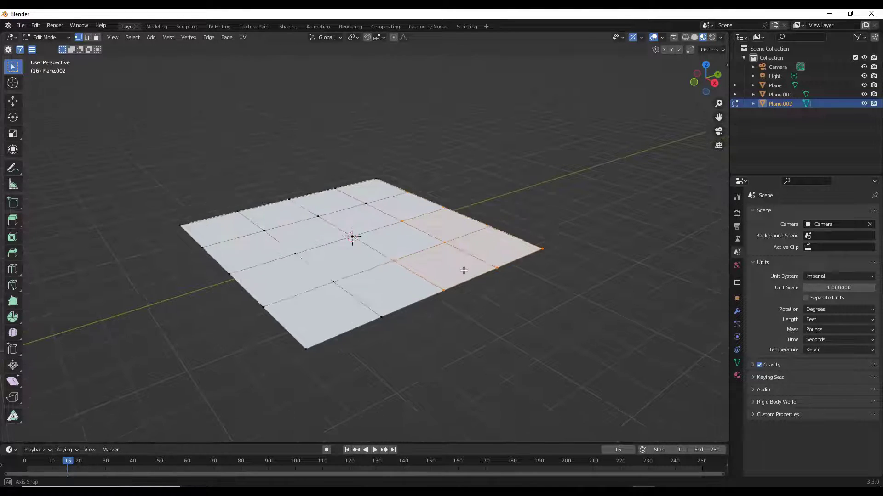
Step: Select a single inner vertex of the subdivided plane and try to move it
{"action": "scroll", "coordinate": [463, 271], "scroll_direction": "up", "scroll_amount": 5}
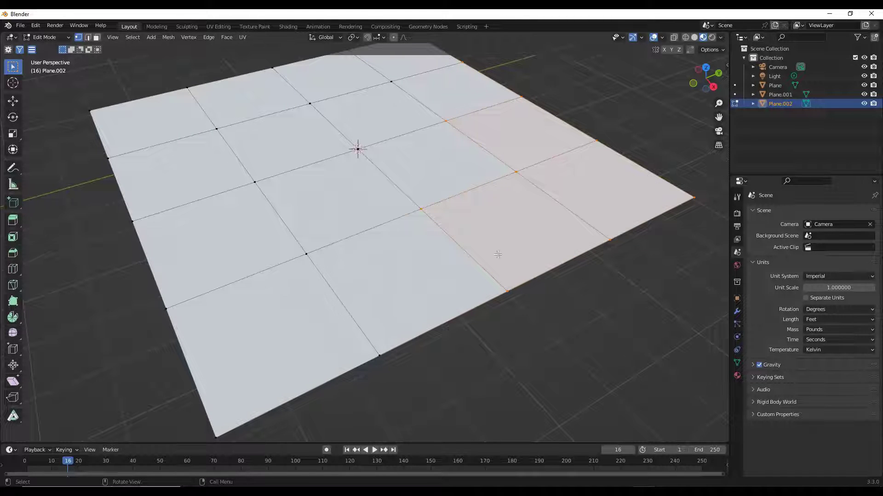
{"action": "left_click", "coordinate": [307, 253]}
{"action": "key", "text": "g"}
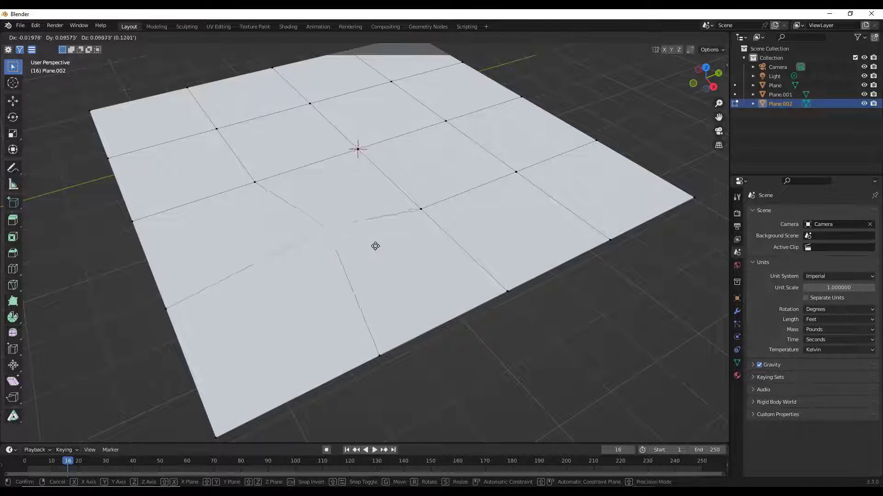
{"action": "key", "text": "Escape"}
{"action": "scroll", "coordinate": [438, 249], "scroll_direction": "down", "scroll_amount": 4}
{"action": "middle_click_drag", "start_coordinate": [437, 249], "coordinate": [395, 213]}
{"action": "scroll", "coordinate": [404, 221], "scroll_direction": "up", "scroll_amount": 2}
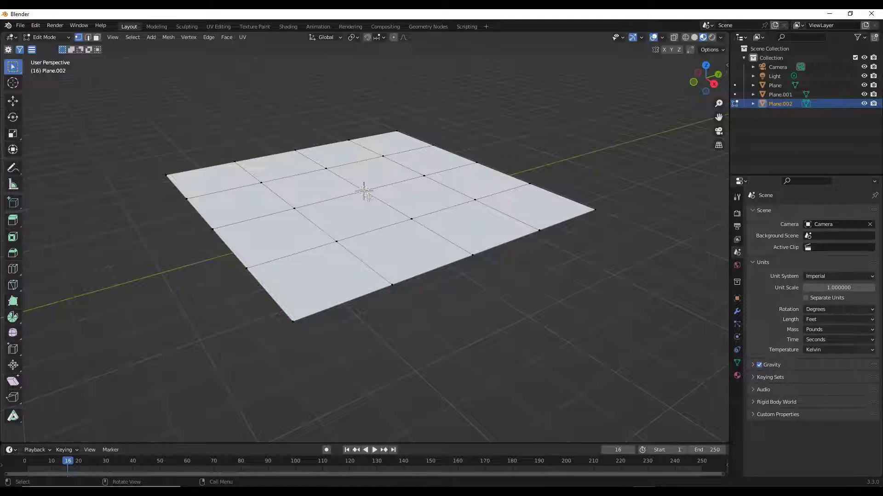
{"action": "middle_click_drag", "start_coordinate": [366, 180], "coordinate": [369, 186]}
{"action": "key", "text": "g"}
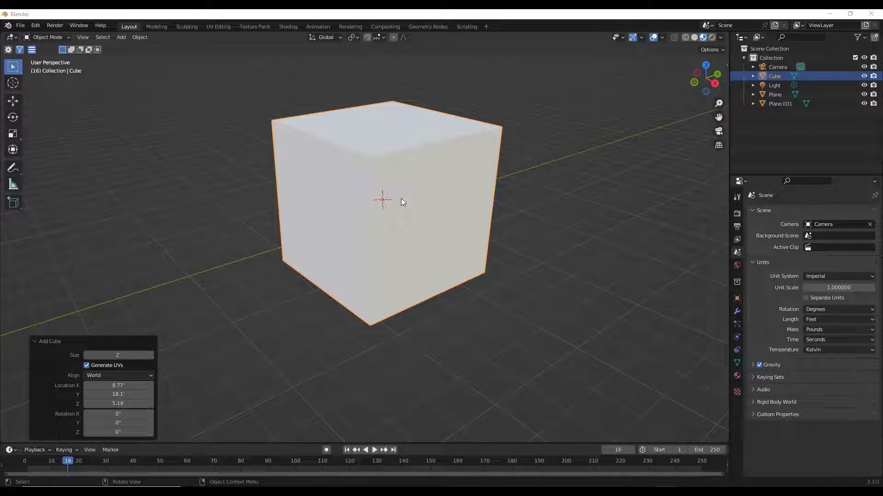
Step: Enter Edit Mode on the cube and view its faces from slightly different angles
{"action": "key", "text": "Tab"}
{"action": "scroll", "coordinate": [406, 152], "scroll_direction": "up", "scroll_amount": 1}
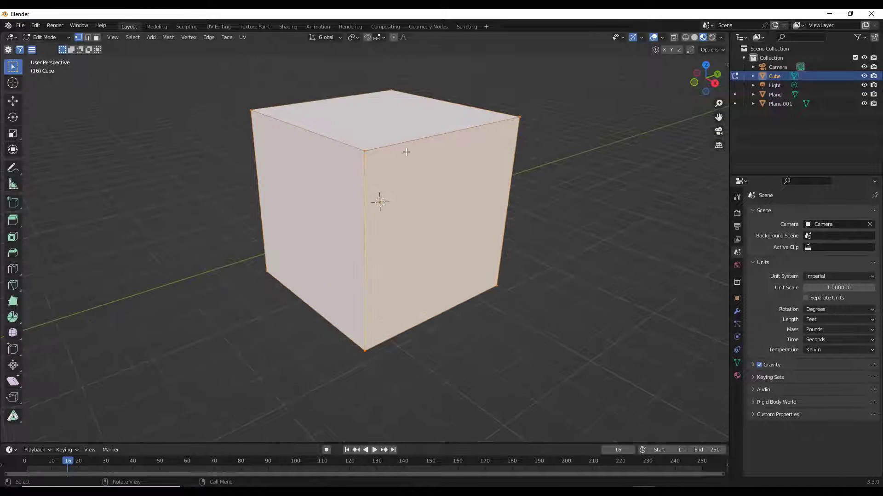
{"action": "scroll", "coordinate": [405, 152], "scroll_direction": "down", "scroll_amount": 1}
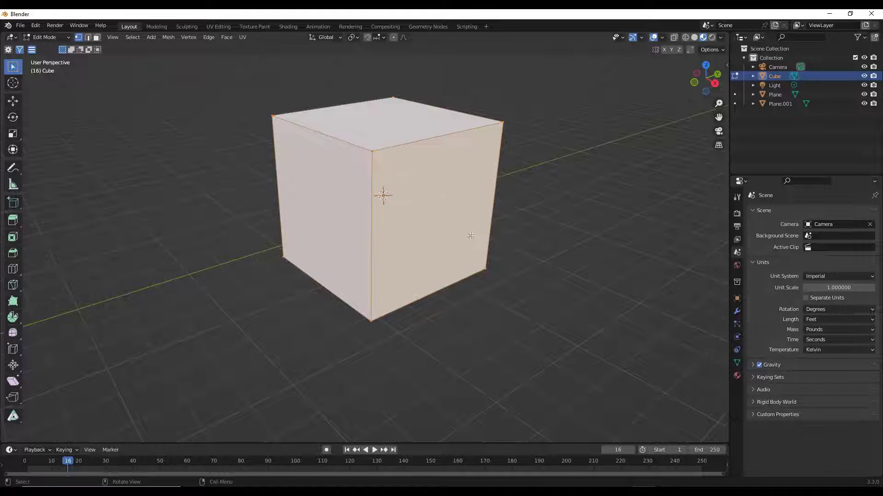
{"action": "middle_click_drag", "start_coordinate": [388, 177], "coordinate": [382, 174]}
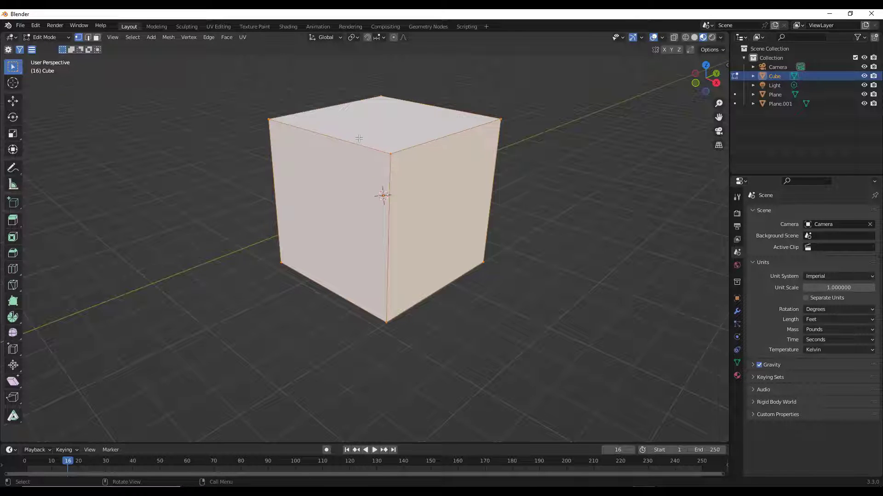
{"action": "middle_click_drag", "start_coordinate": [505, 161], "coordinate": [518, 181]}
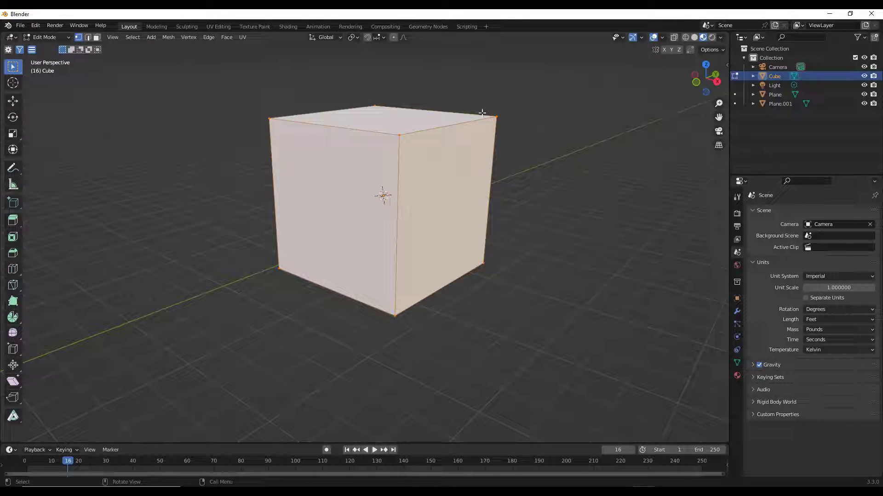
{"action": "middle_click_drag", "start_coordinate": [378, 146], "coordinate": [375, 155]}
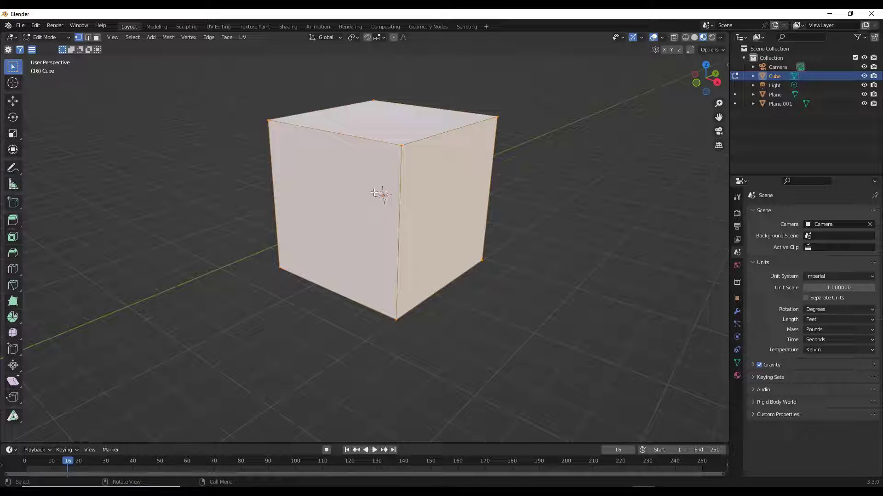
Step: Add 4 evenly spaced vertical loop cuts across the cube's front face, leaving them unslid
{"action": "key", "text": "ctrl+r"}
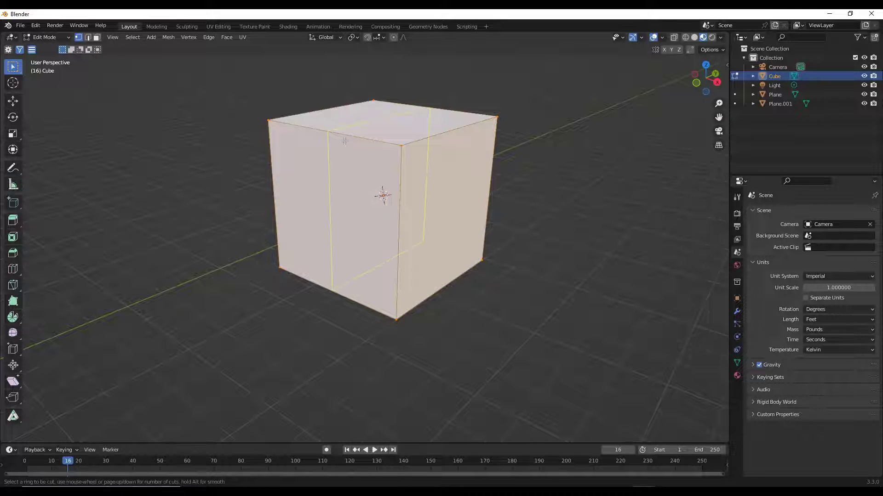
{"action": "scroll", "coordinate": [345, 141], "scroll_direction": "up", "scroll_amount": 2}
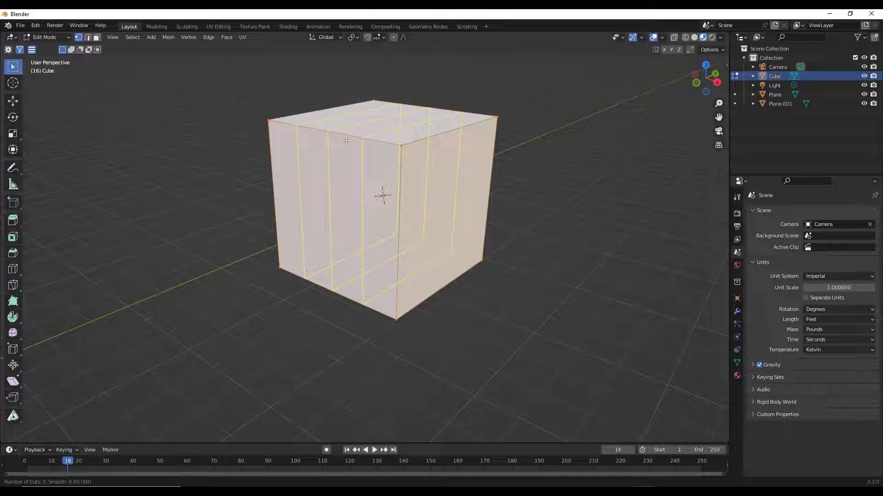
{"action": "scroll", "coordinate": [345, 141], "scroll_direction": "up", "scroll_amount": 1}
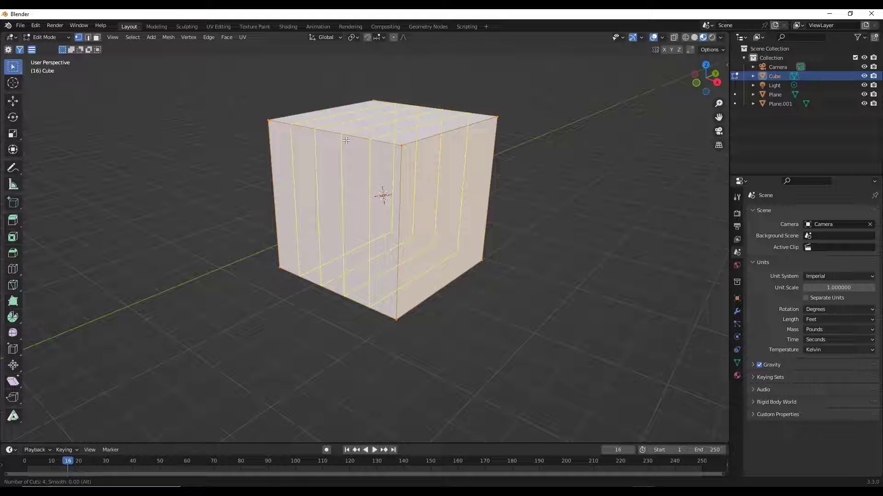
{"action": "left_click", "coordinate": [346, 141]}
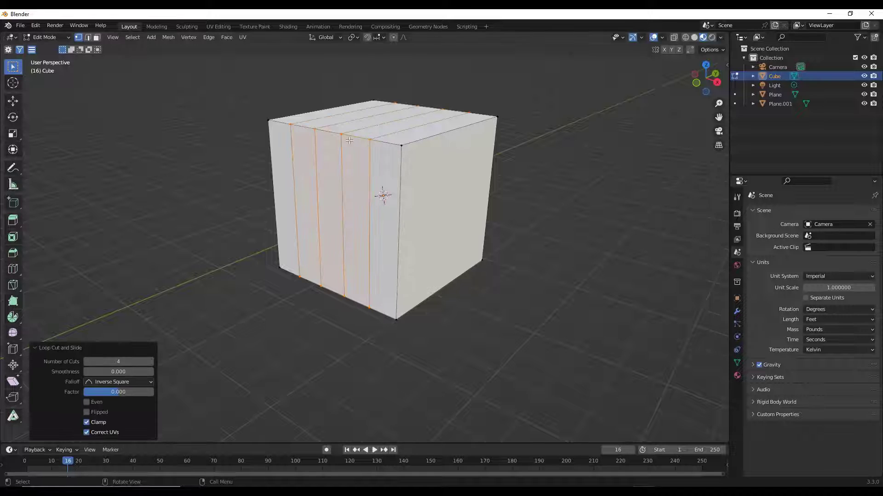
{"action": "right_click", "coordinate": [401, 202]}
Step: Add 4 evenly spaced horizontal loop cuts around the cube, leaving them unslid
{"action": "key", "text": "ctrl+r"}
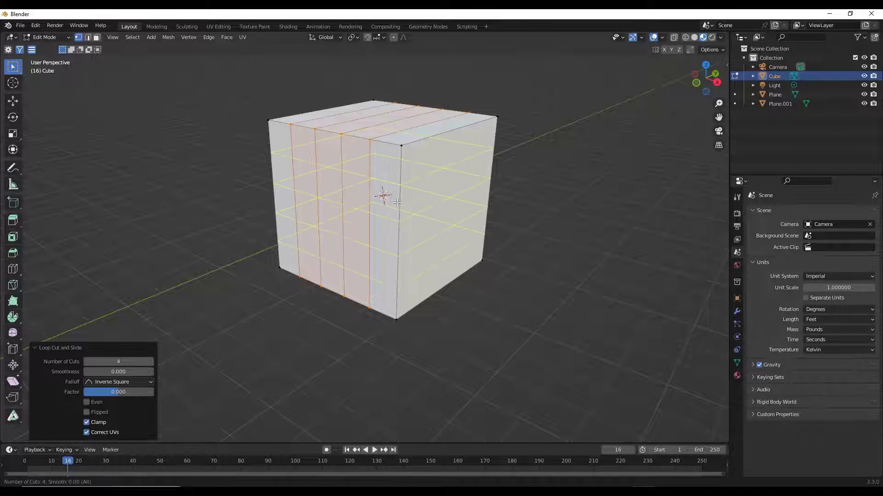
{"action": "left_click", "coordinate": [397, 202]}
{"action": "right_click", "coordinate": [396, 202]}
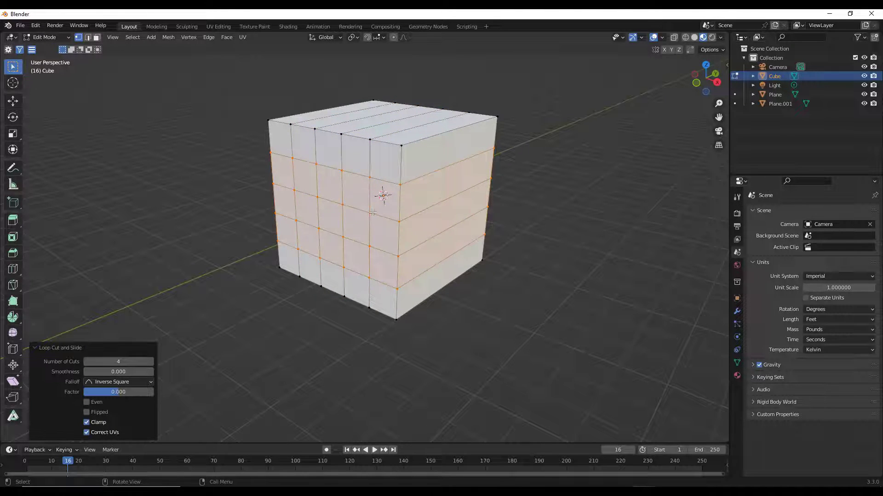
Step: Add 4 evenly spaced vertical loop cuts across the cube's undivided side faces to complete the grid
{"action": "middle_click_drag", "start_coordinate": [372, 212], "coordinate": [403, 204]}
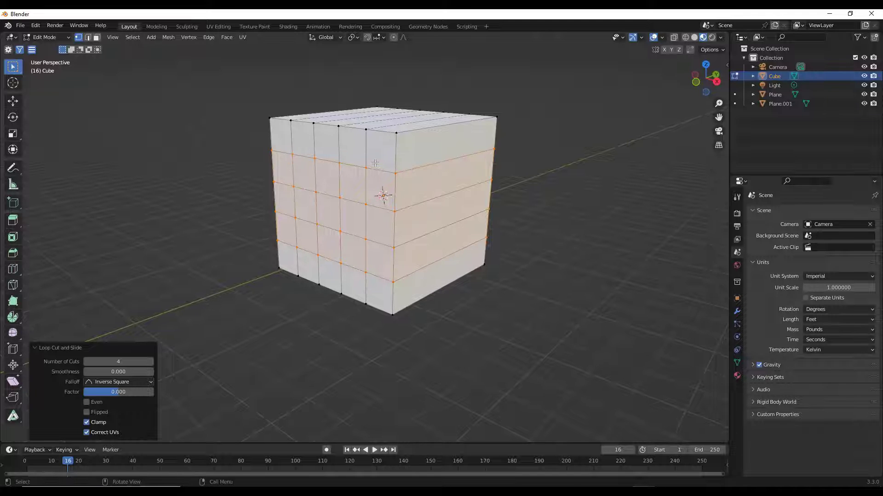
{"action": "middle_click_drag", "start_coordinate": [391, 171], "coordinate": [395, 217]}
{"action": "key", "text": "ctrl+r"}
{"action": "left_click", "coordinate": [391, 131]}
{"action": "right_click", "coordinate": [391, 130]}
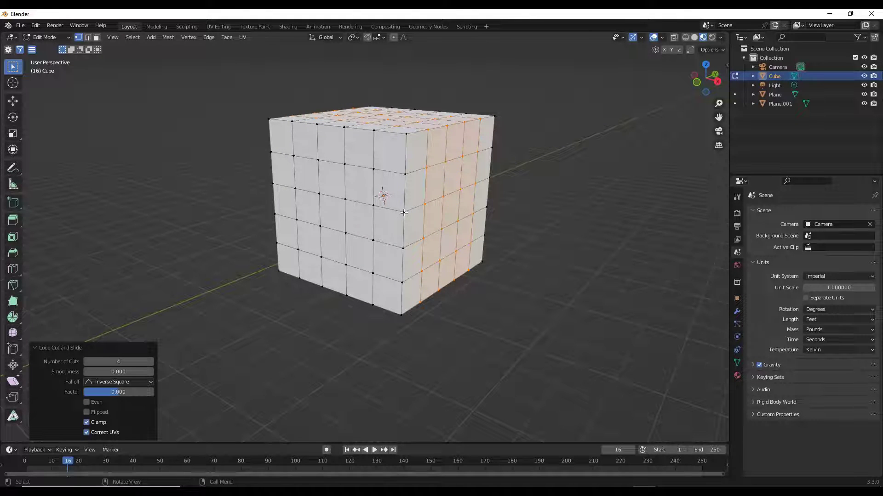
Step: Clear the selection and select the vertical edge loop along the cube's front corner in edge select mode
{"action": "key", "text": "alt+a"}
{"action": "scroll", "coordinate": [371, 188], "scroll_direction": "up", "scroll_amount": 3}
{"action": "scroll", "coordinate": [389, 188], "scroll_direction": "down", "scroll_amount": 3}
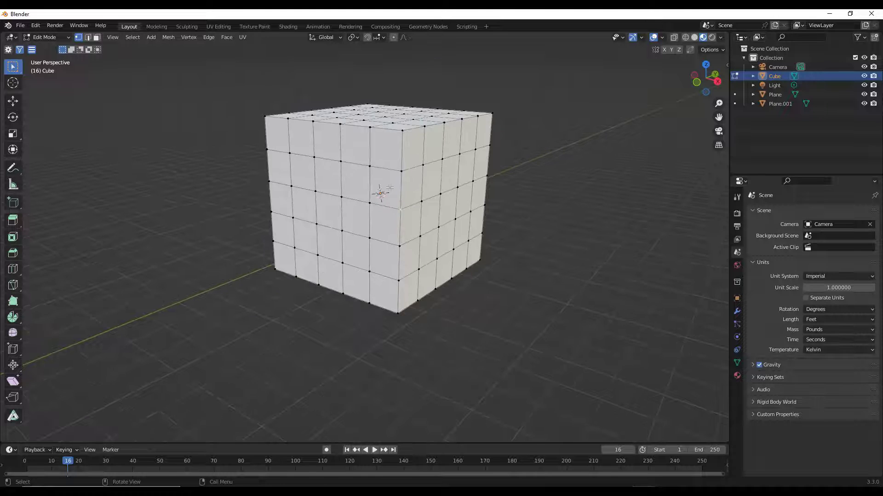
{"action": "left_click", "coordinate": [398, 213], "text": "alt"}
{"action": "key", "text": "2"}
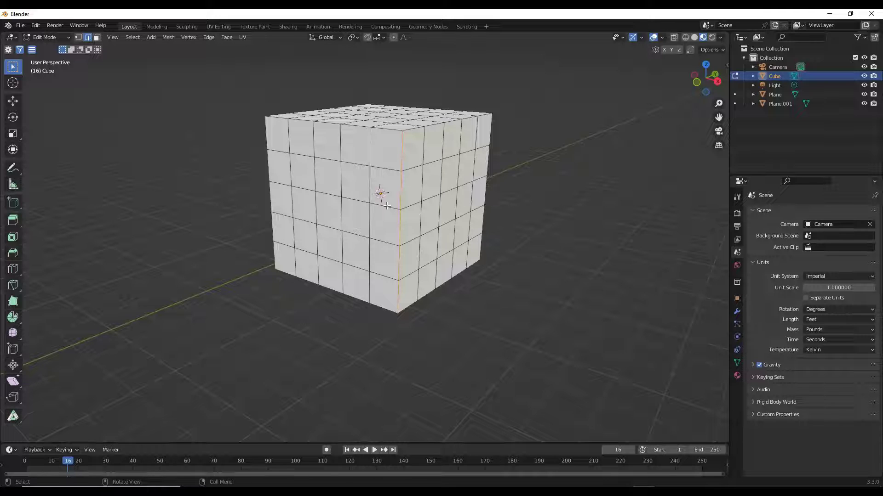
Step: Select the cube's four horizontal edge loops and scale them inward to about 0.739
{"action": "left_click", "coordinate": [387, 206], "text": "alt"}
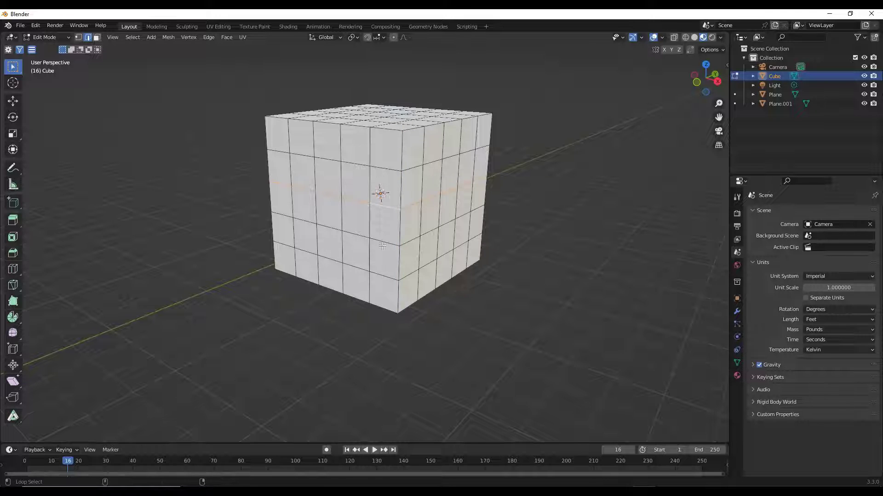
{"action": "key", "text": "ctrl+x"}
{"action": "left_click", "coordinate": [382, 277], "text": "alt"}
{"action": "key", "text": "ctrl+x"}
{"action": "left_click", "coordinate": [387, 169], "text": "alt"}
{"action": "key", "text": "ctrl+x"}
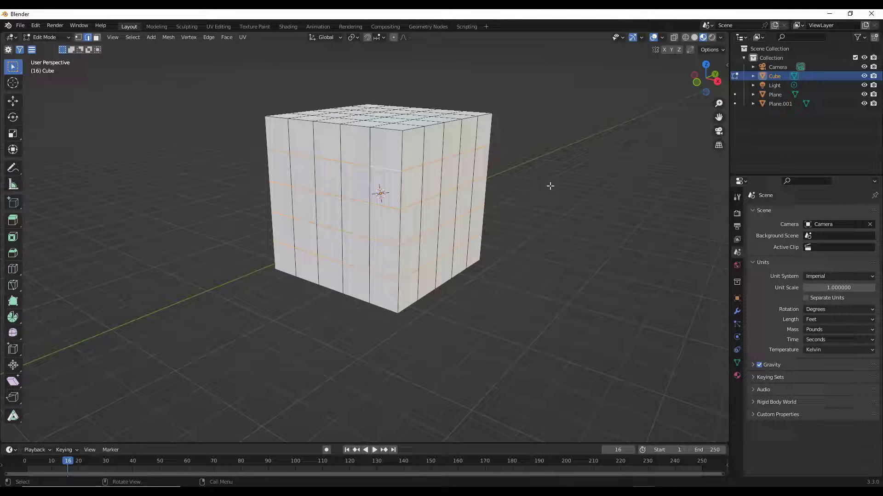
{"action": "key", "text": "s"}
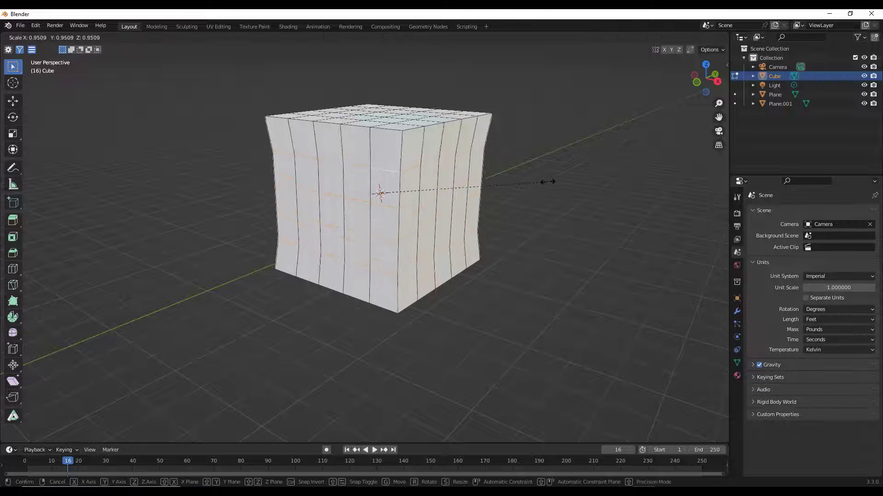
{"action": "left_click", "coordinate": [509, 184]}
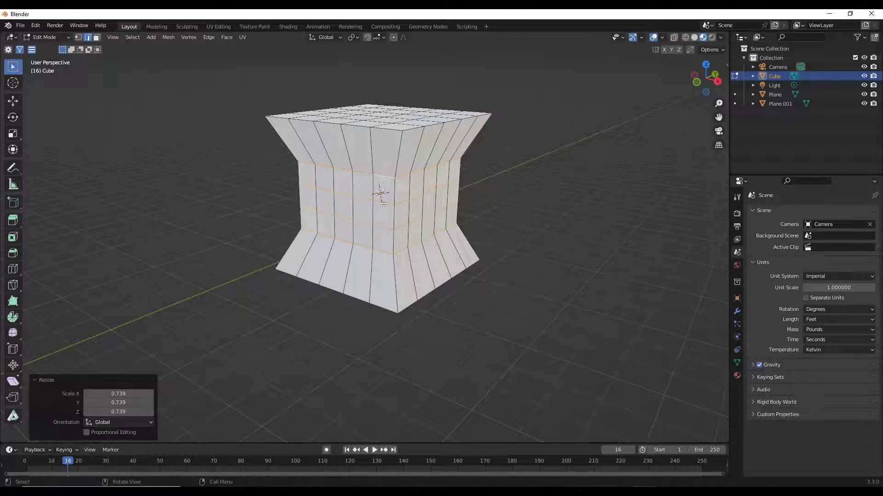
Step: Select only the second horizontal edge loop below the cube's top face and scale it outward into a ridge
{"action": "left_click", "coordinate": [384, 202], "text": "alt"}
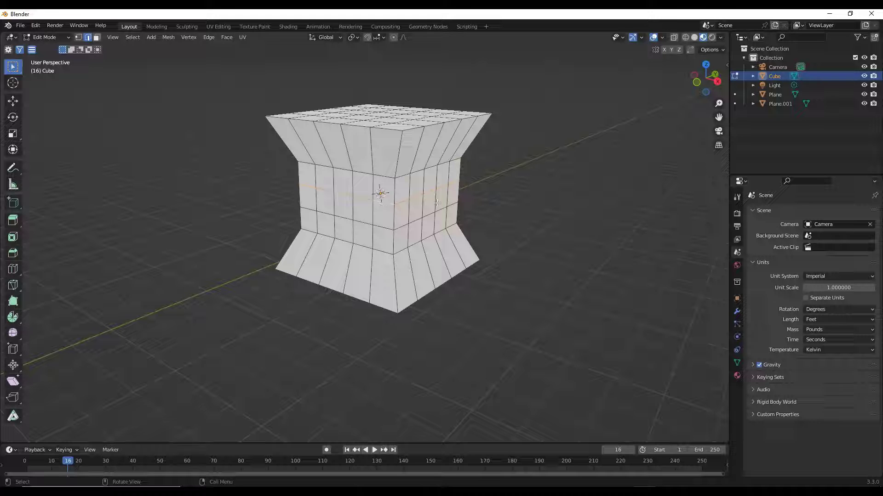
{"action": "key", "text": "s"}
{"action": "left_click", "coordinate": [481, 195]}
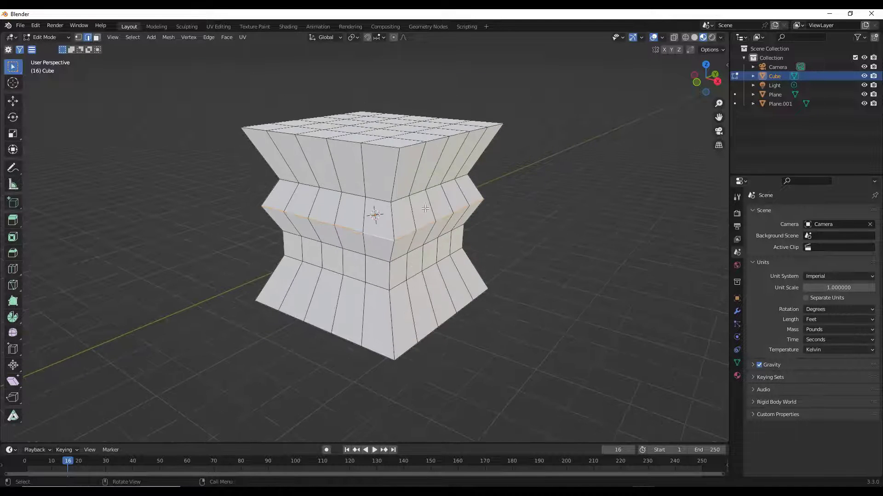
{"action": "middle_click_drag", "start_coordinate": [425, 208], "coordinate": [369, 193]}
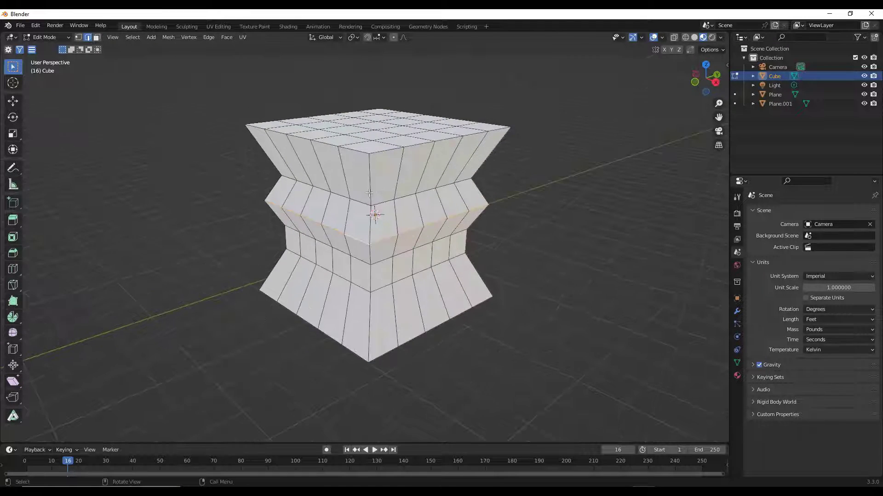
{"action": "scroll", "coordinate": [369, 193], "scroll_direction": "down", "scroll_amount": 3}
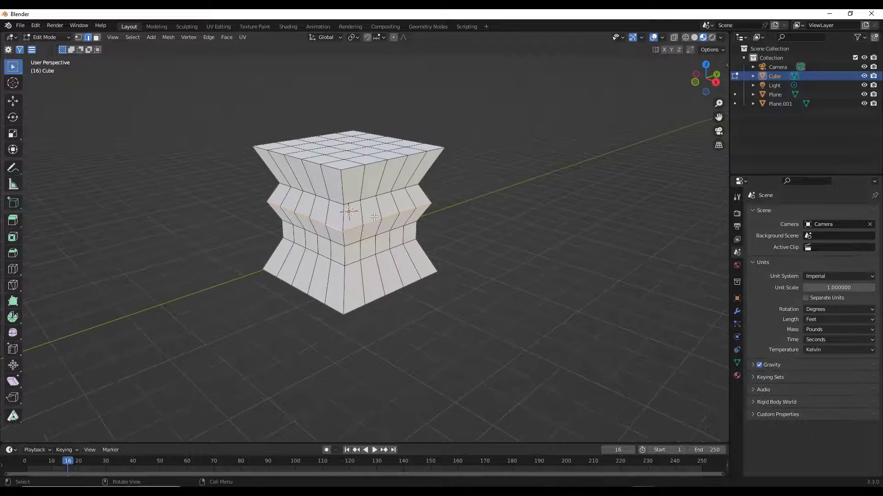
Step: Add a UV sphere in Object Mode and move it about 6.41' along Y, away from the cube
{"action": "key", "text": "Tab"}
{"action": "scroll", "coordinate": [380, 221], "scroll_direction": "down", "scroll_amount": 3}
{"action": "key", "text": "shift+a"}
{"action": "mouse_move", "coordinate": [381, 220]}
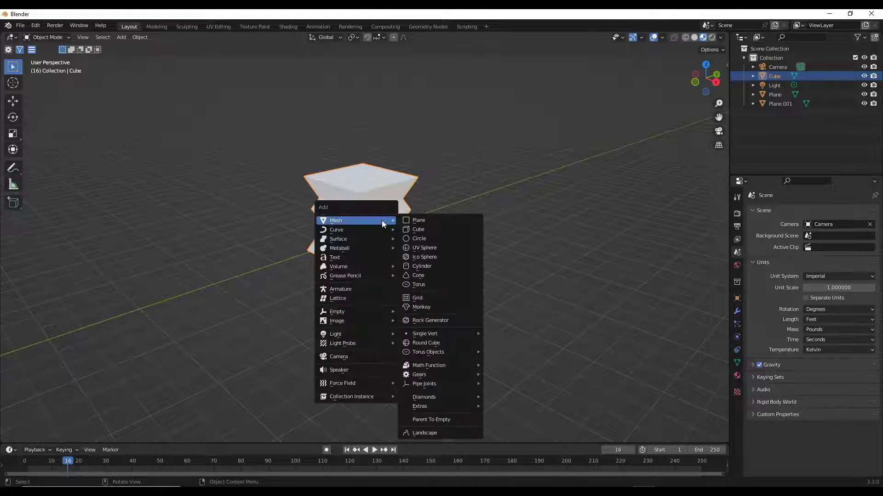
{"action": "left_click", "coordinate": [423, 248]}
{"action": "scroll", "coordinate": [344, 239], "scroll_direction": "down", "scroll_amount": 3}
{"action": "key", "text": "g"}
{"action": "key", "text": "y"}
{"action": "left_click", "coordinate": [427, 208]}
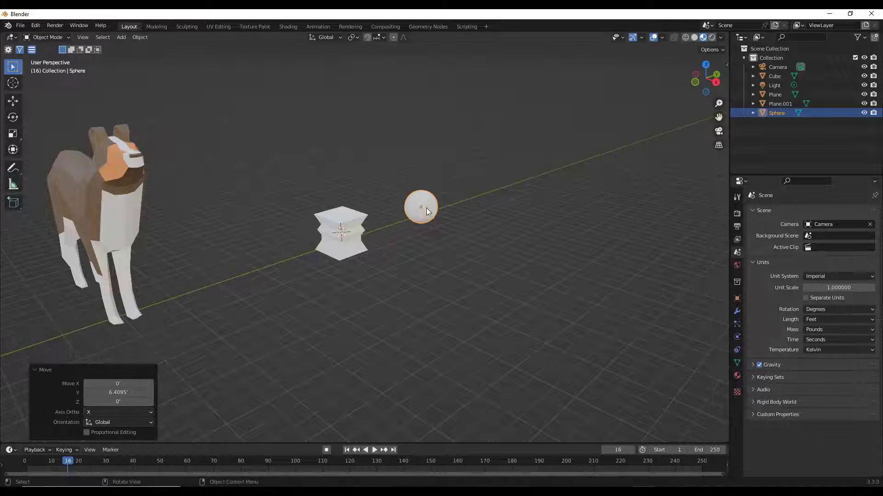
Step: Enter Edit Mode on the sphere and add 3 evenly spaced horizontal loop cuts within one upper face ring, leaving them unslid
{"action": "key", "text": "KP_Decimal"}
{"action": "key", "text": "Tab"}
{"action": "scroll", "coordinate": [425, 194], "scroll_direction": "up", "scroll_amount": 3}
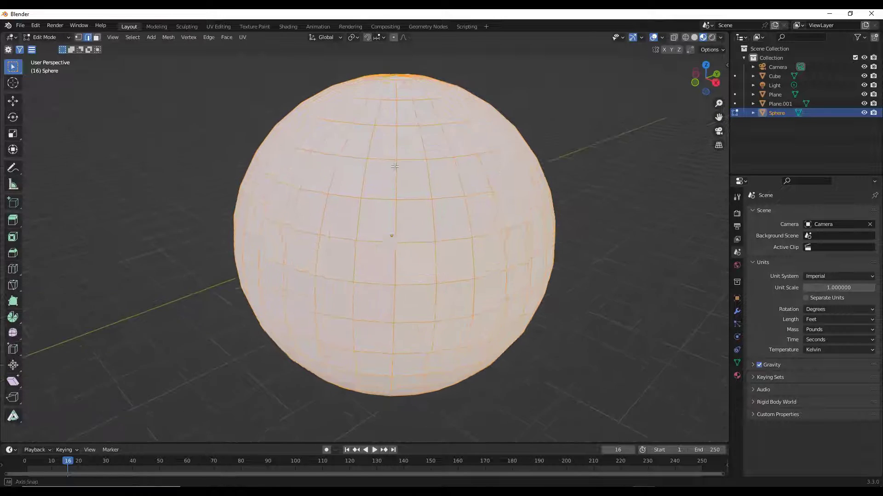
{"action": "middle_click_drag", "start_coordinate": [394, 167], "coordinate": [397, 133]}
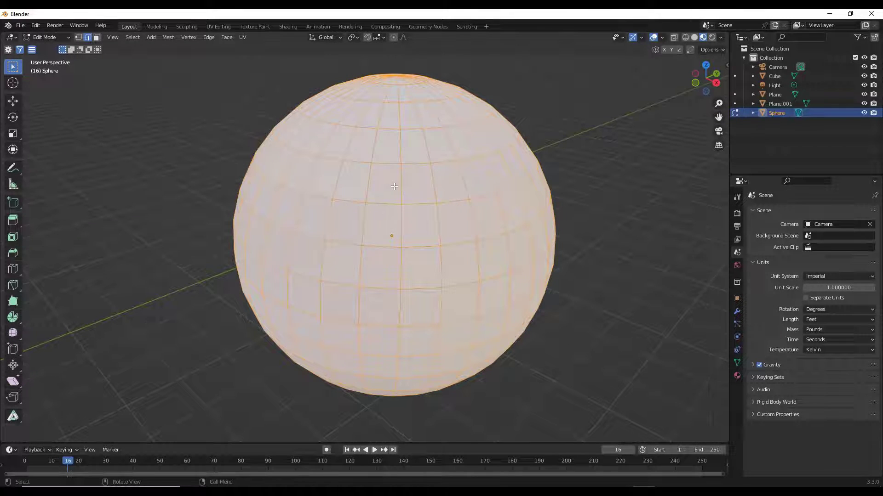
{"action": "key", "text": "alt+a"}
{"action": "key", "text": "ctrl+r"}
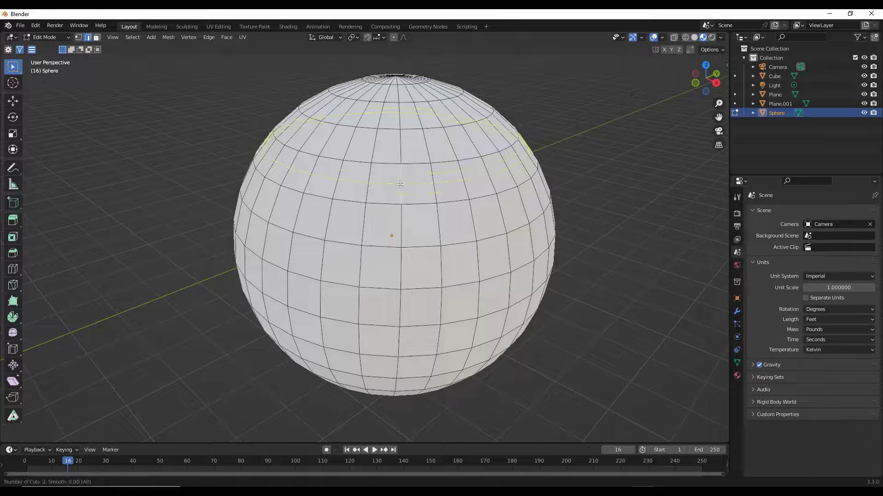
{"action": "left_click", "coordinate": [400, 183]}
{"action": "right_click", "coordinate": [400, 183]}
Step: Try to add loop cuts across the triangular faces around the sphere's top pole
{"action": "middle_click_drag", "start_coordinate": [411, 136], "coordinate": [391, 108]}
{"action": "key", "text": "ctrl+r"}
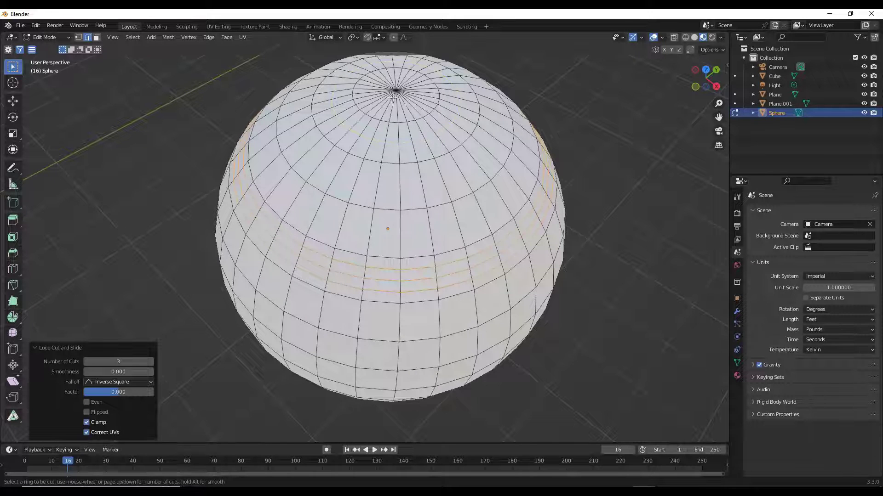
{"action": "scroll", "coordinate": [400, 93], "scroll_direction": "up", "scroll_amount": 3}
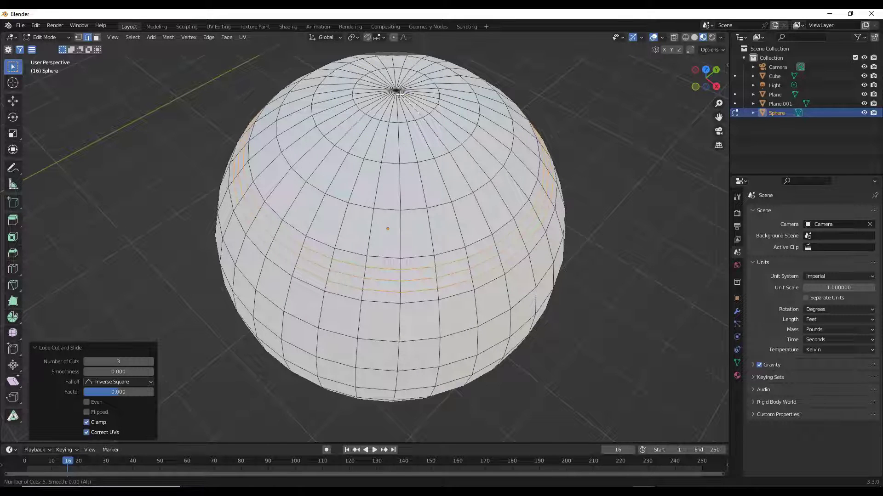
{"action": "key", "text": "Escape"}
{"action": "scroll", "coordinate": [400, 91], "scroll_direction": "up", "scroll_amount": 4}
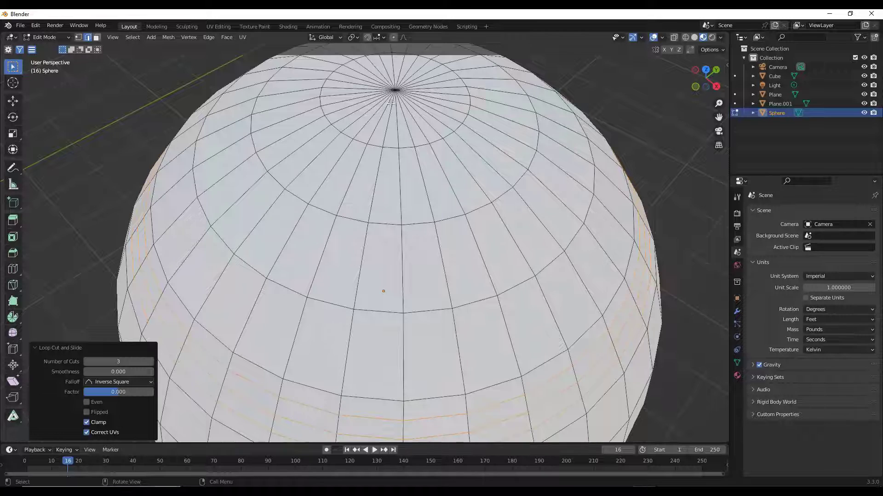
{"action": "scroll", "coordinate": [365, 94], "scroll_direction": "down", "scroll_amount": 6}
{"action": "middle_click_drag", "start_coordinate": [508, 280], "coordinate": [503, 261]}
{"action": "scroll", "coordinate": [438, 198], "scroll_direction": "up", "scroll_amount": 2}
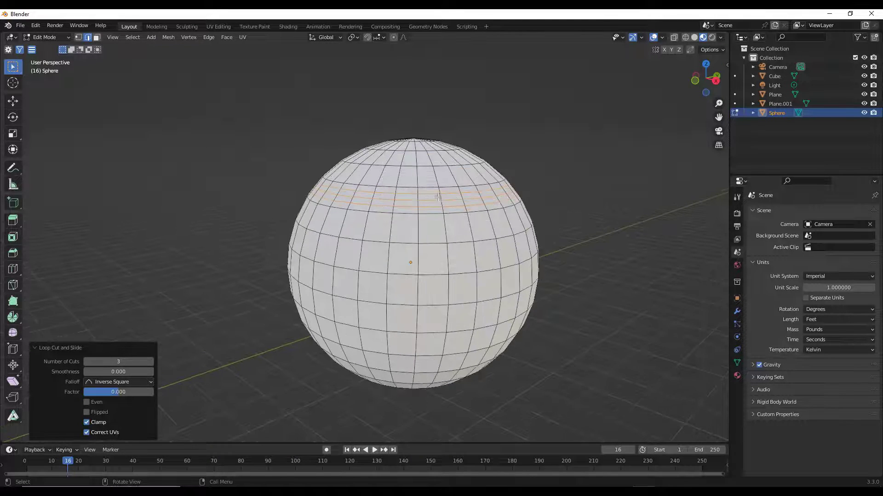
Step: Return the sphere from Edit Mode to Object Mode
{"action": "key", "text": "a"}
{"action": "key", "text": "ctrl+z"}
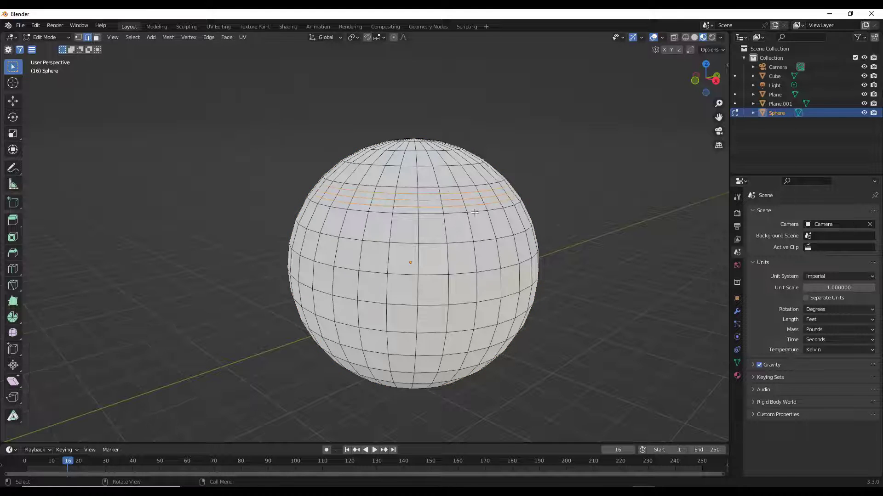
{"action": "middle_click_drag", "start_coordinate": [474, 239], "coordinate": [494, 244]}
{"action": "scroll", "coordinate": [494, 244], "scroll_direction": "up", "scroll_amount": 1}
{"action": "scroll", "coordinate": [492, 244], "scroll_direction": "down", "scroll_amount": 2}
{"action": "scroll", "coordinate": [466, 247], "scroll_direction": "up", "scroll_amount": 3}
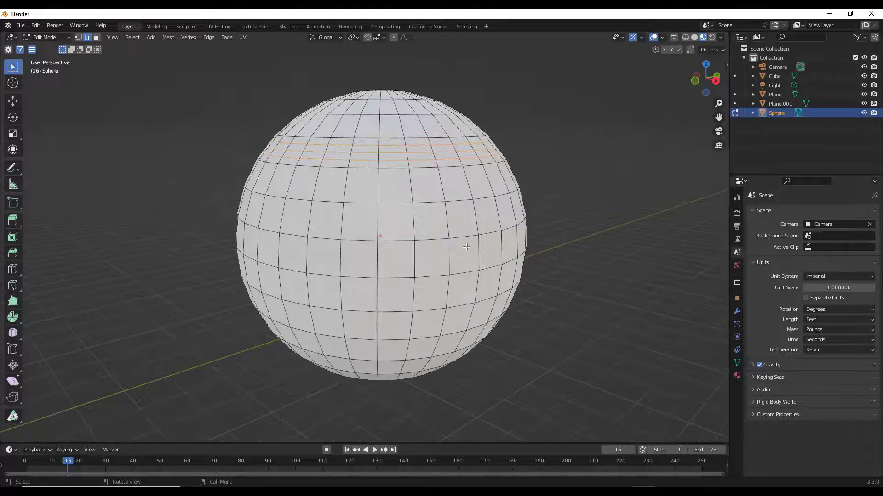
{"action": "key", "text": "Tab"}
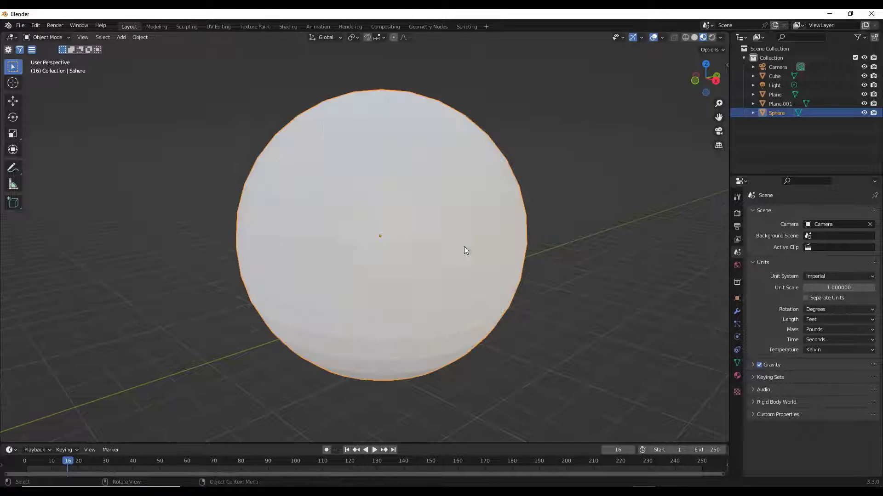
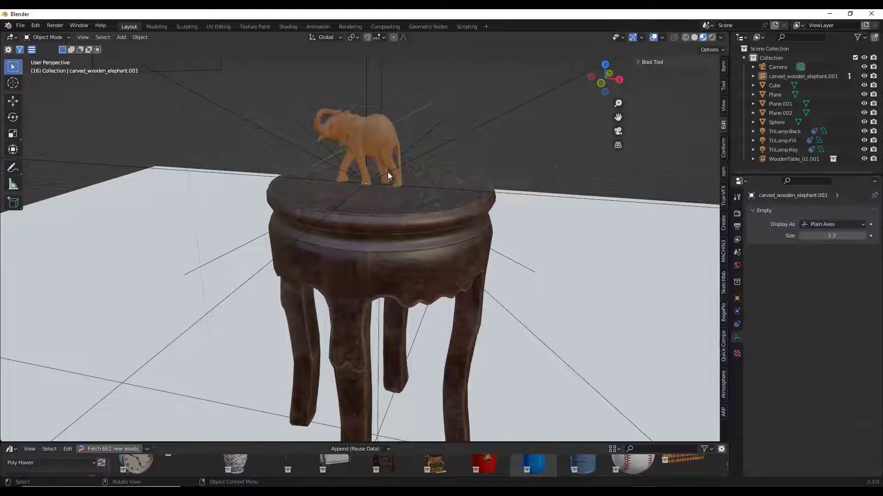
Step: View the wooden elephant and table scene in Wireframe viewport shading
{"action": "middle_click_drag", "start_coordinate": [370, 186], "coordinate": [439, 135]}
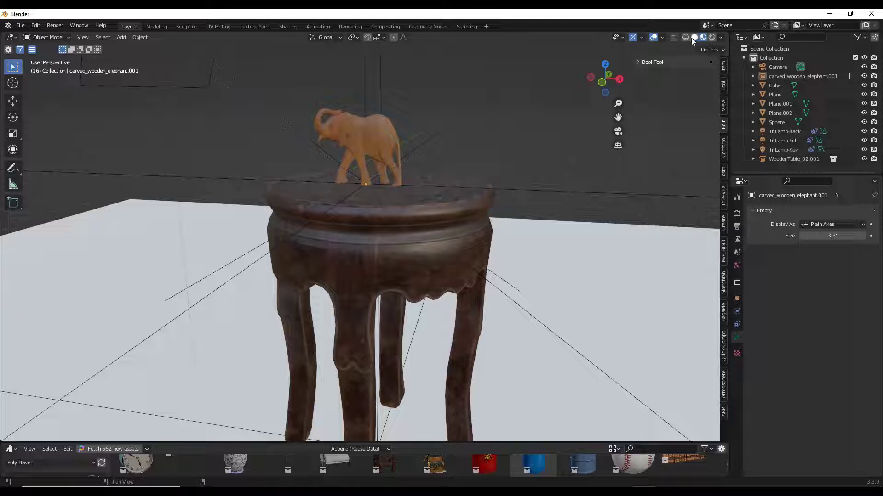
{"action": "scroll", "coordinate": [398, 152], "scroll_direction": "down", "scroll_amount": 3}
{"action": "scroll", "coordinate": [370, 128], "scroll_direction": "up", "scroll_amount": 1}
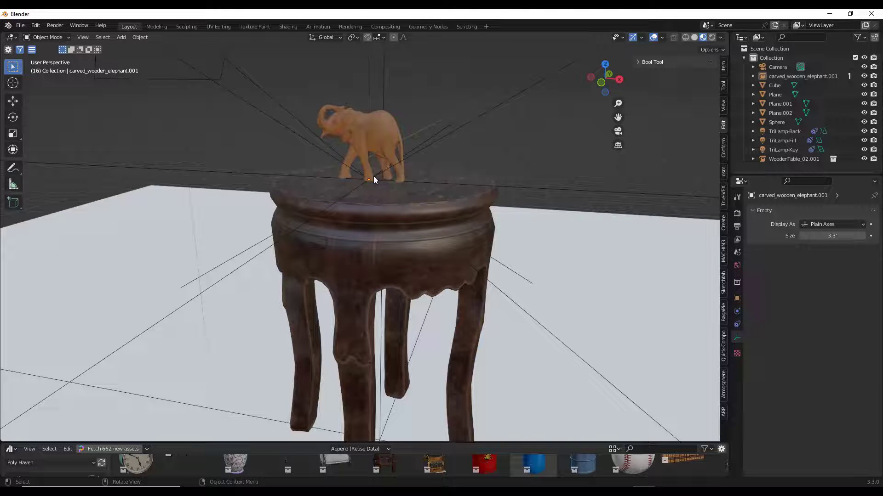
{"action": "left_click", "coordinate": [685, 37]}
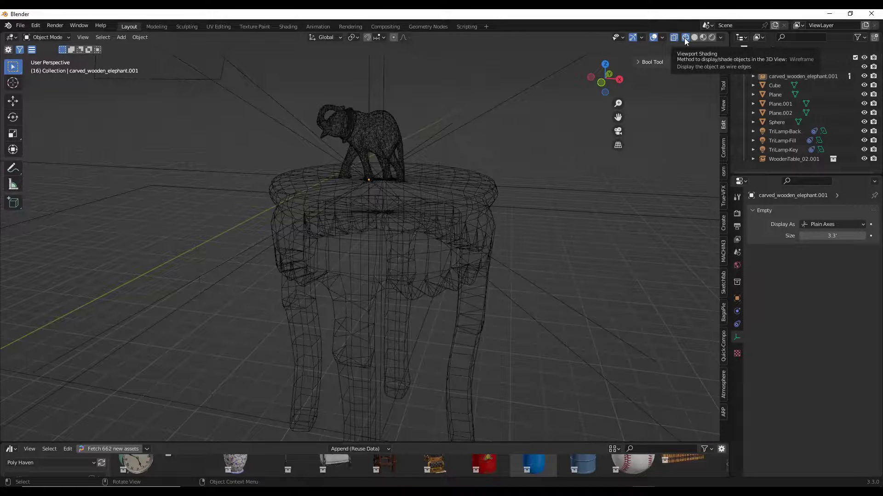
{"action": "mouse_move", "coordinate": [451, 183]}
{"action": "middle_mouse_down"}
{"action": "mouse_move", "coordinate": [506, 187]}
{"action": "mouse_move", "coordinate": [528, 177]}
{"action": "mouse_move", "coordinate": [420, 189]}
{"action": "mouse_move", "coordinate": [454, 184]}
{"action": "middle_mouse_up"}
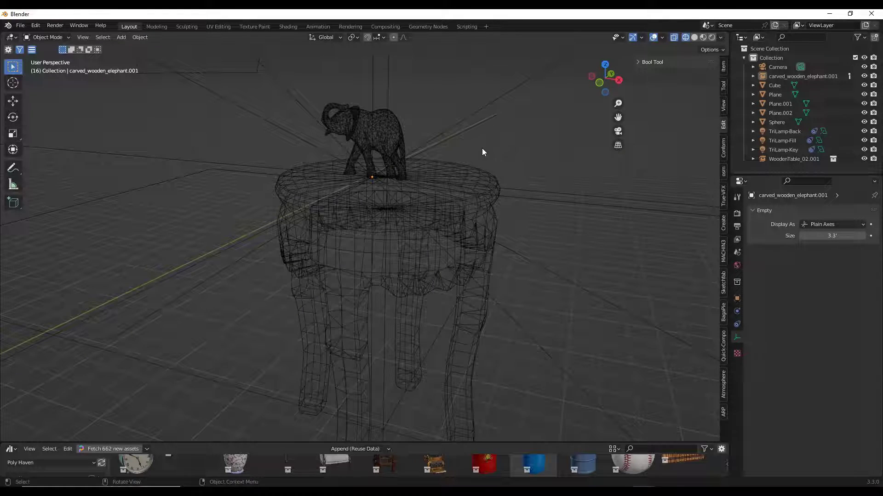
Step: View the elephant and table scene in Solid viewport shading
{"action": "left_click", "coordinate": [695, 38]}
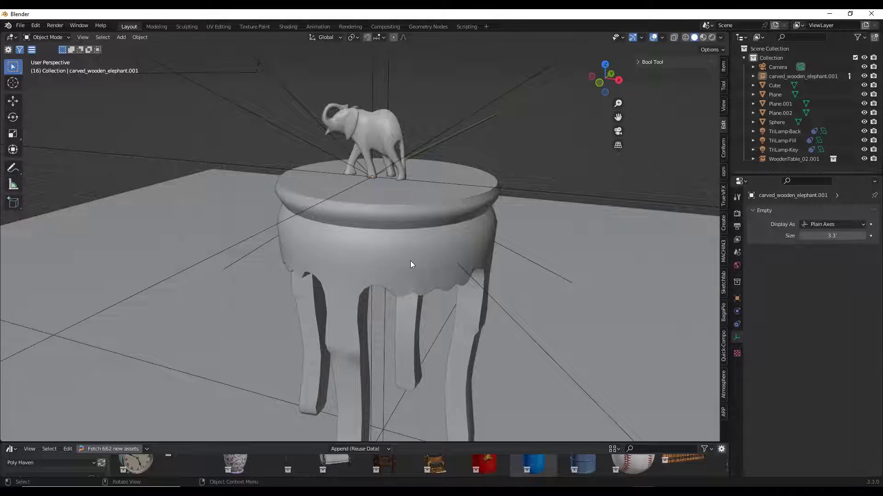
{"action": "scroll", "coordinate": [411, 261], "scroll_direction": "down", "scroll_amount": 5}
{"action": "scroll", "coordinate": [382, 183], "scroll_direction": "up", "scroll_amount": 4}
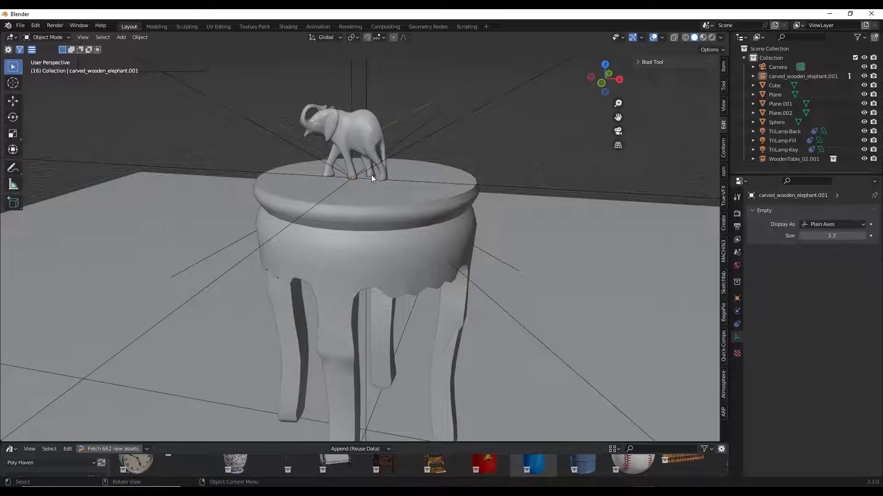
Step: Select the wooden table and the elephant in turn, and clear the selection
{"action": "left_click", "coordinate": [420, 268]}
{"action": "scroll", "coordinate": [421, 271], "scroll_direction": "up", "scroll_amount": 1}
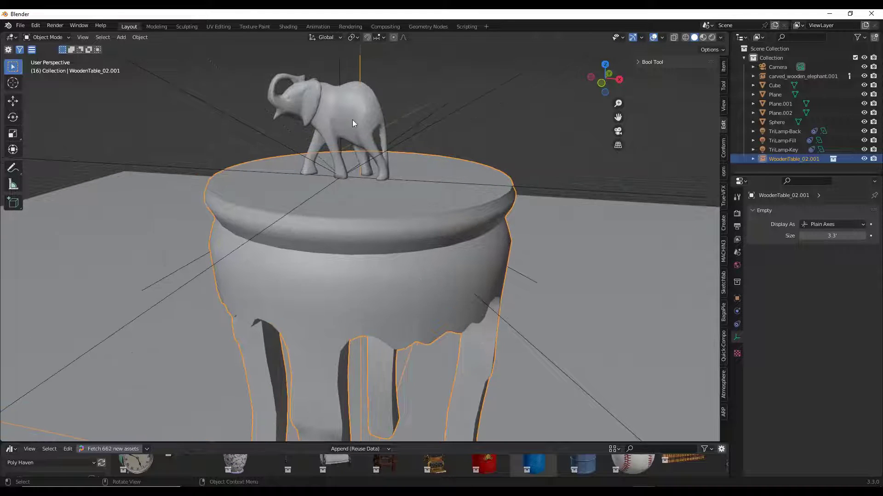
{"action": "left_click", "coordinate": [352, 119]}
{"action": "left_click", "coordinate": [414, 89]}
{"action": "scroll", "coordinate": [398, 197], "scroll_direction": "down", "scroll_amount": 3}
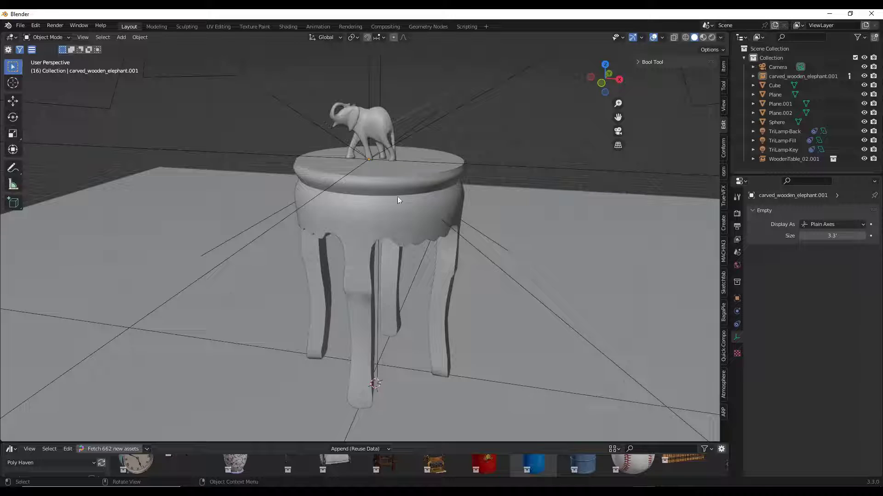
{"action": "scroll", "coordinate": [433, 249], "scroll_direction": "up", "scroll_amount": 3}
{"action": "scroll", "coordinate": [414, 219], "scroll_direction": "down", "scroll_amount": 2}
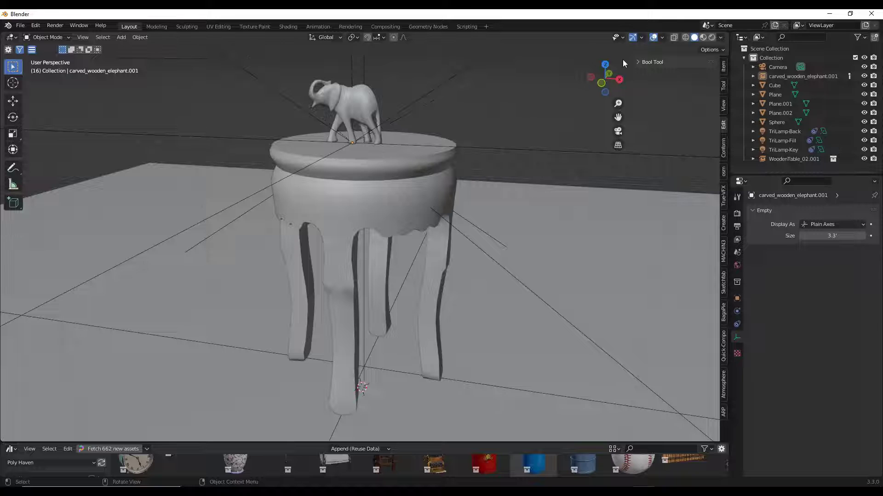
Step: Compare Material Preview with Solid viewport shading on the elephant and table, ending in Material Preview
{"action": "left_click", "coordinate": [703, 38]}
{"action": "middle_click_drag", "start_coordinate": [358, 219], "coordinate": [390, 191]}
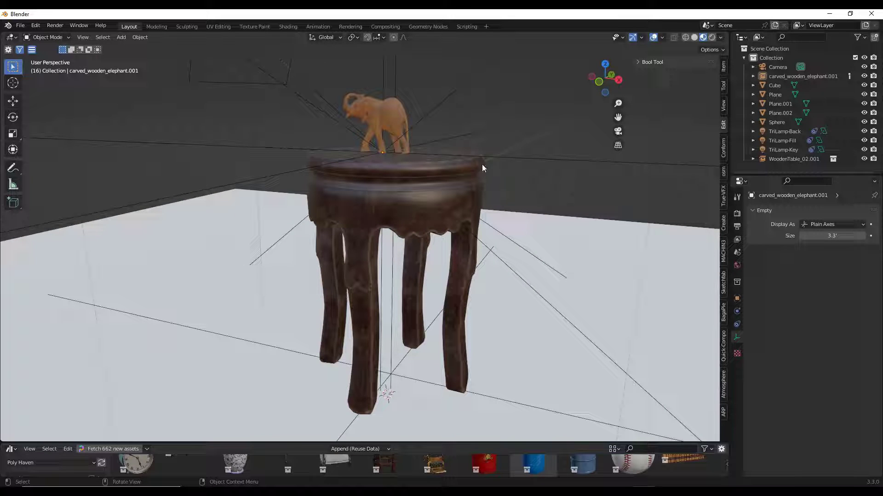
{"action": "left_click", "coordinate": [694, 38]}
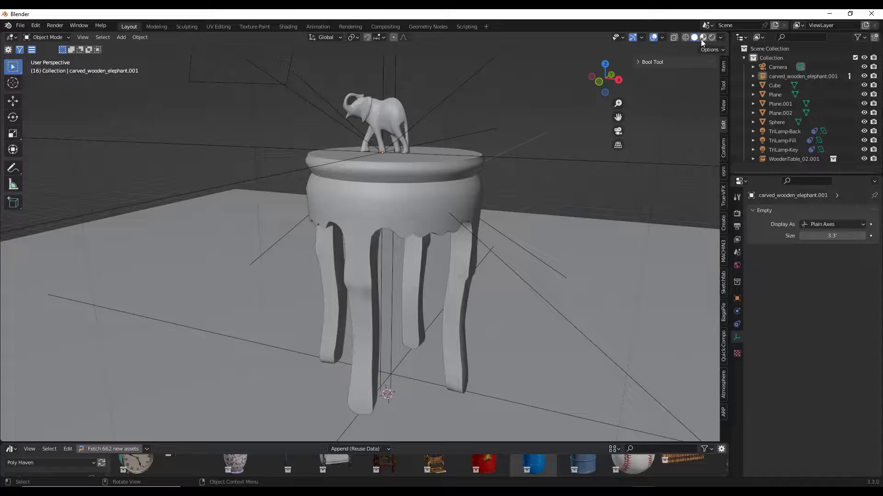
{"action": "left_click", "coordinate": [702, 40]}
{"action": "left_click", "coordinate": [694, 38]}
{"action": "left_click", "coordinate": [702, 38]}
{"action": "mouse_move", "coordinate": [423, 180]}
{"action": "middle_mouse_down"}
{"action": "mouse_move", "coordinate": [445, 190]}
{"action": "mouse_move", "coordinate": [448, 210]}
{"action": "middle_mouse_up"}
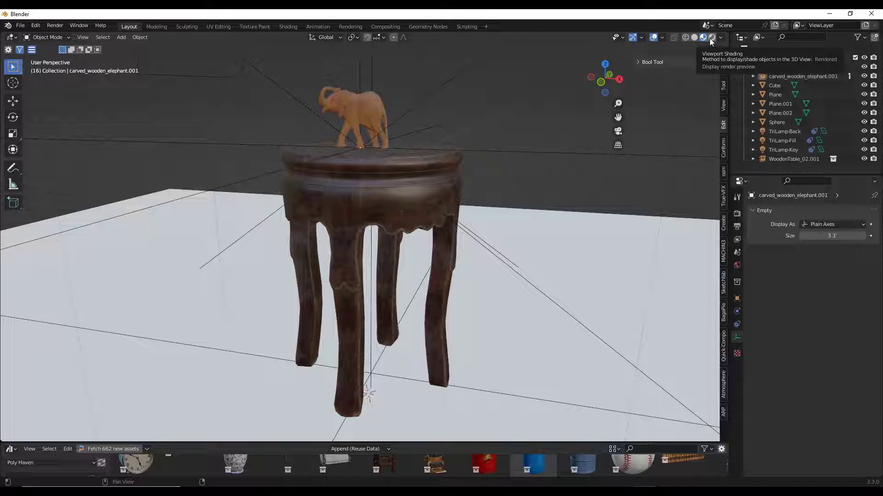
Step: Display the elephant and table in Rendered viewport shading and review the available render engines, keeping Eevee
{"action": "left_click", "coordinate": [711, 38]}
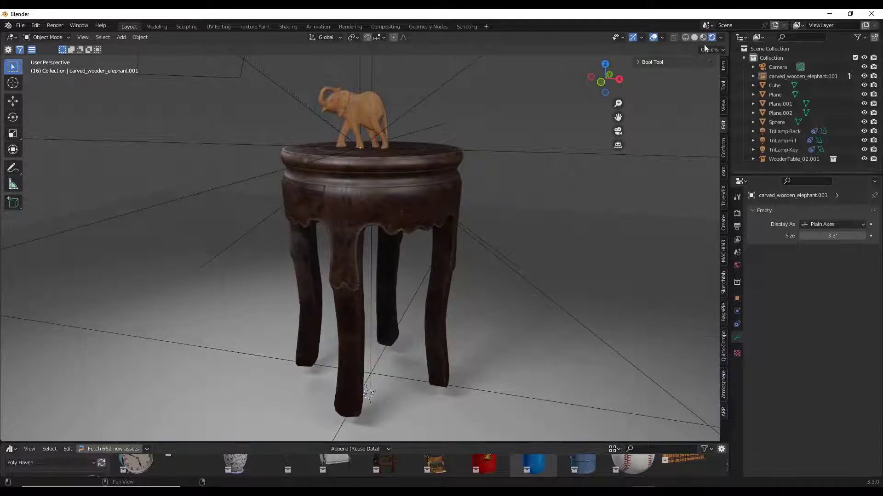
{"action": "middle_click_drag", "start_coordinate": [428, 168], "coordinate": [434, 164]}
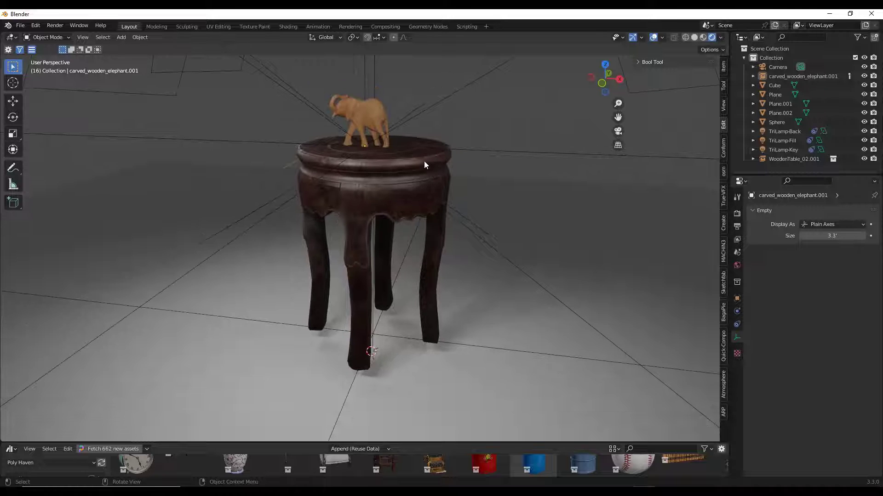
{"action": "left_click", "coordinate": [738, 215]}
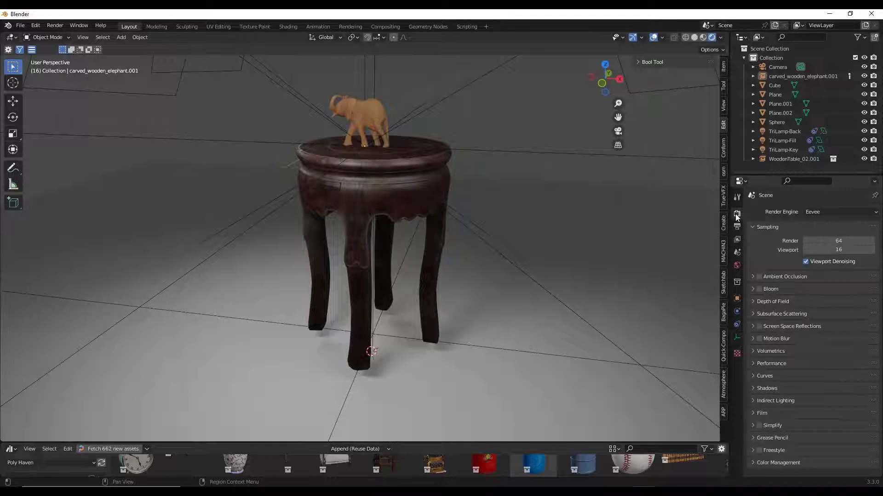
{"action": "left_click", "coordinate": [833, 212]}
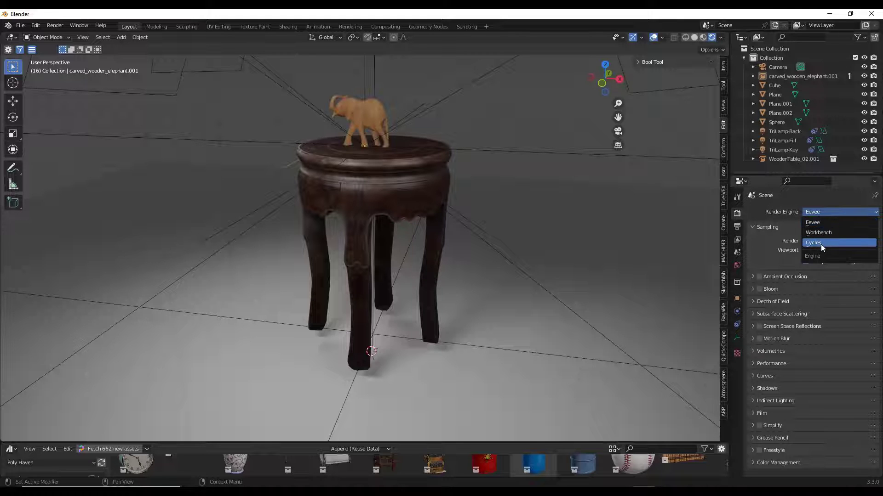
{"action": "left_click", "coordinate": [819, 222]}
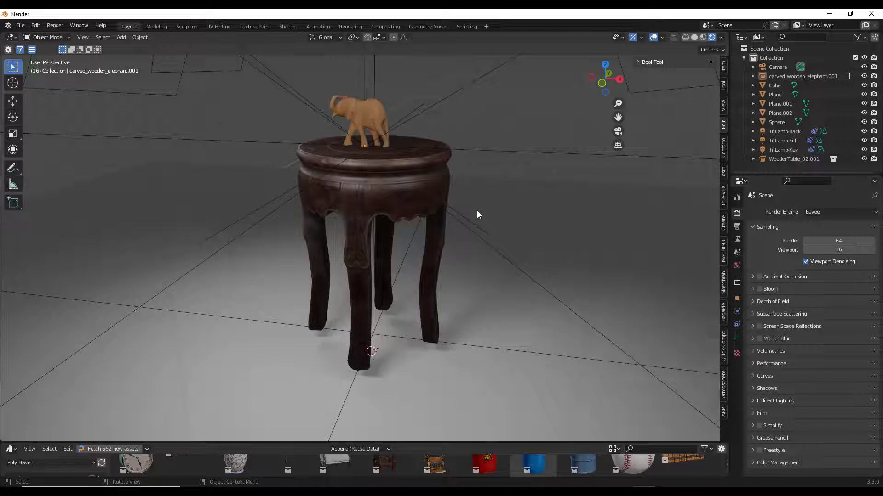
Step: Examine the Eevee-rendered table, elephant and floor shadows from several angles and distances
{"action": "scroll", "coordinate": [476, 210], "scroll_direction": "down", "scroll_amount": 4}
{"action": "middle_click_drag", "start_coordinate": [470, 212], "coordinate": [448, 193]}
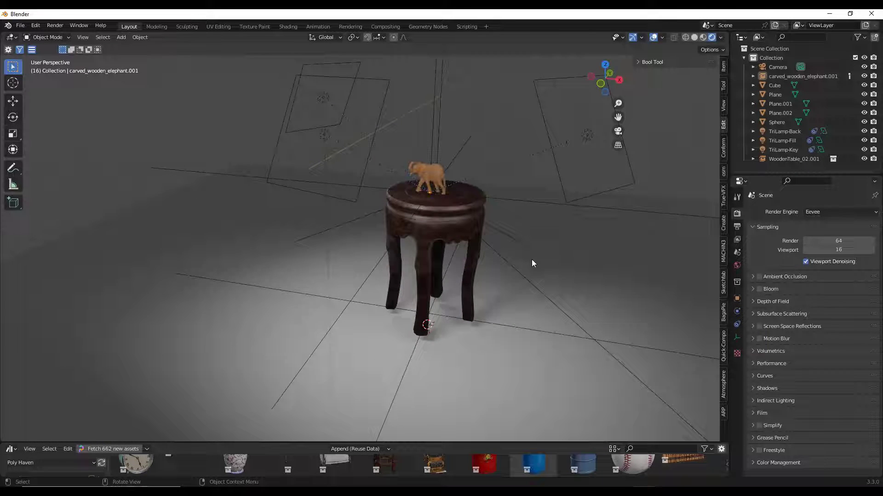
{"action": "scroll", "coordinate": [532, 263], "scroll_direction": "up", "scroll_amount": 3}
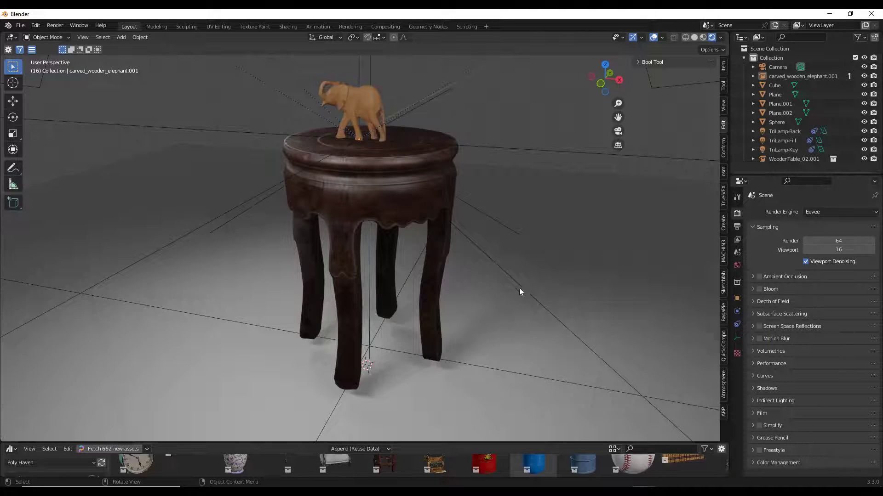
{"action": "middle_click_drag", "start_coordinate": [508, 316], "coordinate": [460, 331]}
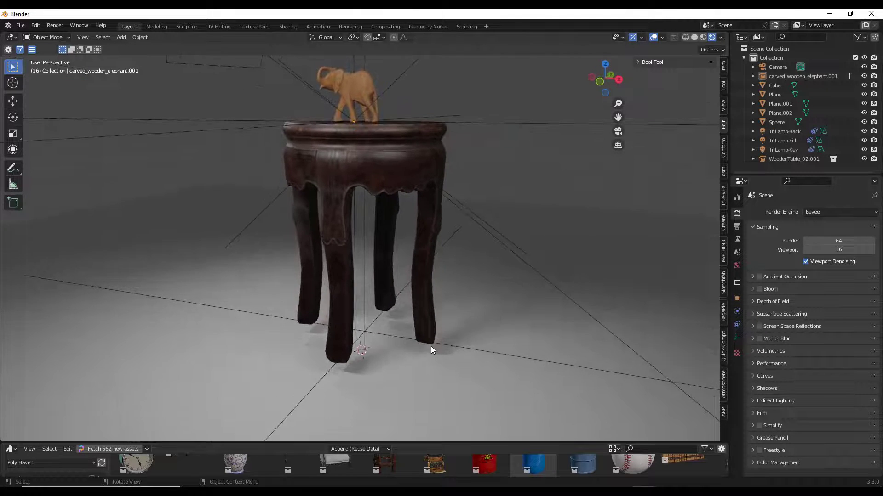
{"action": "scroll", "coordinate": [431, 346], "scroll_direction": "up", "scroll_amount": 4}
{"action": "scroll", "coordinate": [413, 346], "scroll_direction": "down", "scroll_amount": 6}
{"action": "scroll", "coordinate": [410, 344], "scroll_direction": "up", "scroll_amount": 3}
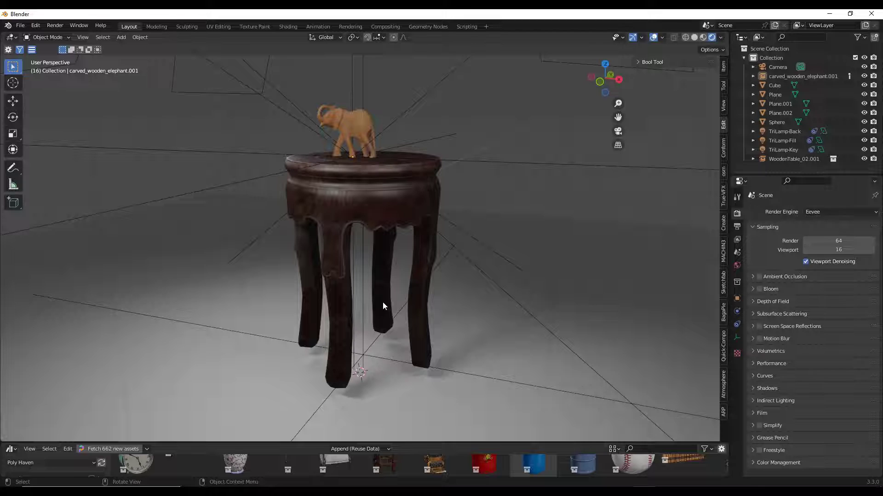
Step: Set the scene's render engine to Cycles
{"action": "left_click", "coordinate": [821, 212]}
{"action": "middle_click_drag", "start_coordinate": [368, 193], "coordinate": [408, 192]}
{"action": "left_click", "coordinate": [817, 210]}
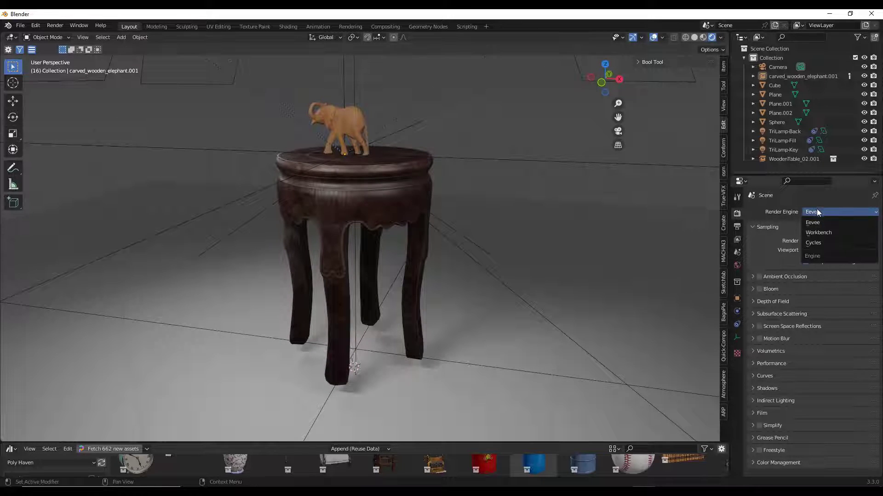
{"action": "left_click", "coordinate": [822, 242]}
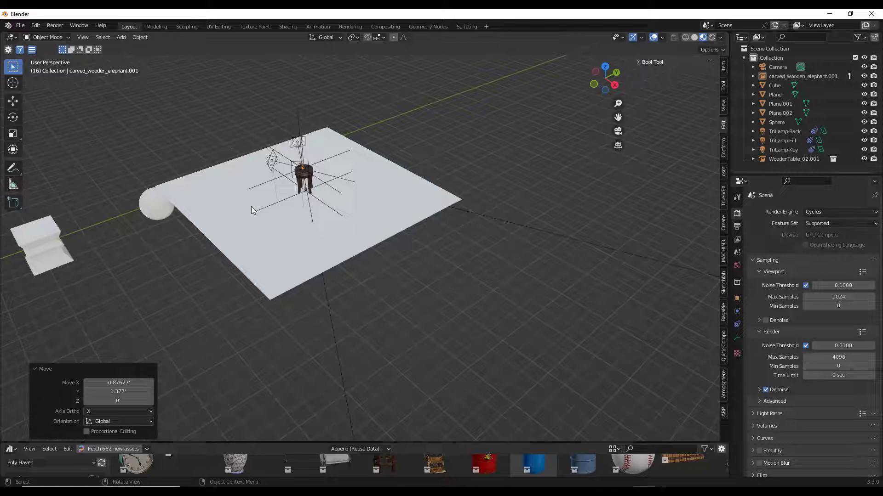
Step: Add a Monkey mesh at the 3D cursor
{"action": "middle_click_drag", "start_coordinate": [251, 206], "coordinate": [252, 195]}
{"action": "scroll", "coordinate": [288, 176], "scroll_direction": "up", "scroll_amount": 4}
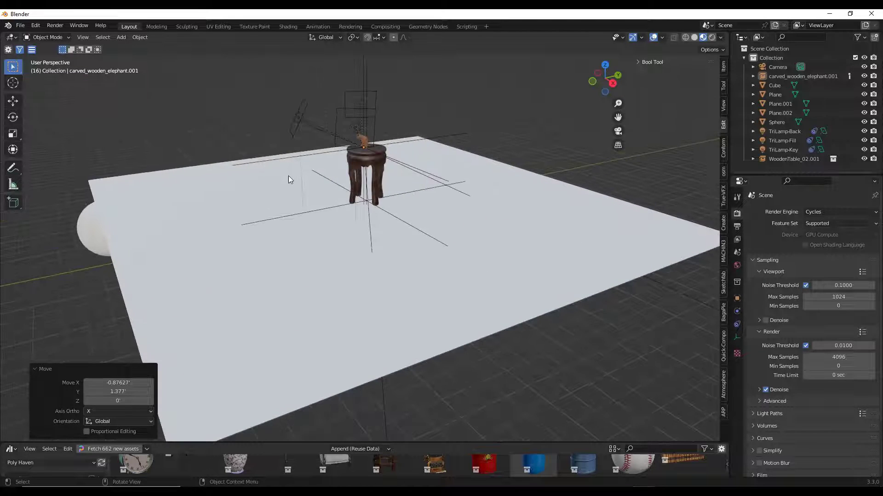
{"action": "key", "text": "shift+a"}
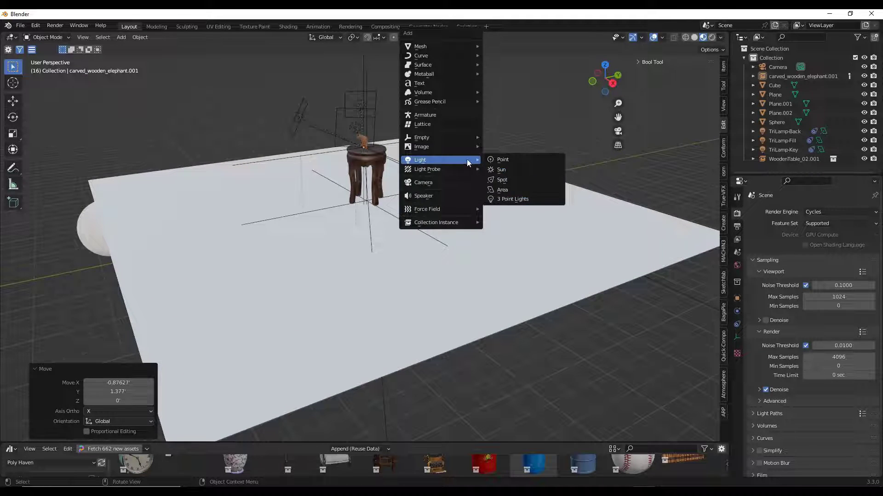
{"action": "mouse_move", "coordinate": [442, 46]}
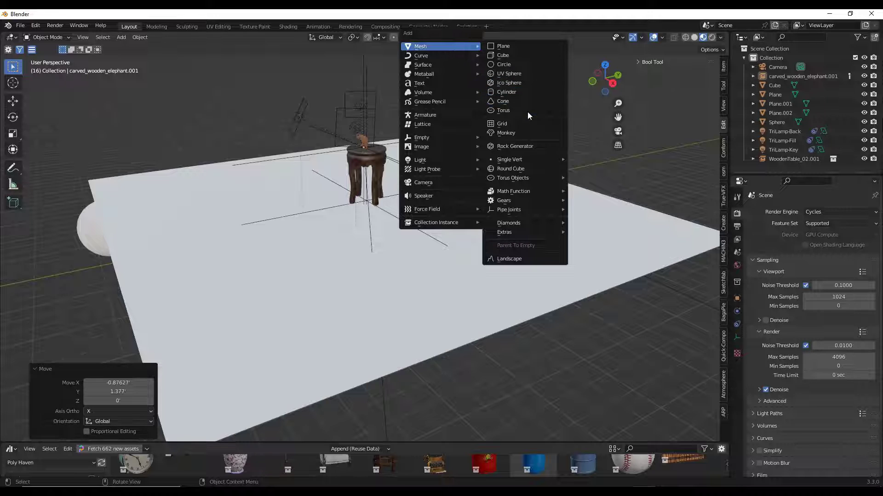
{"action": "left_click", "coordinate": [514, 133]}
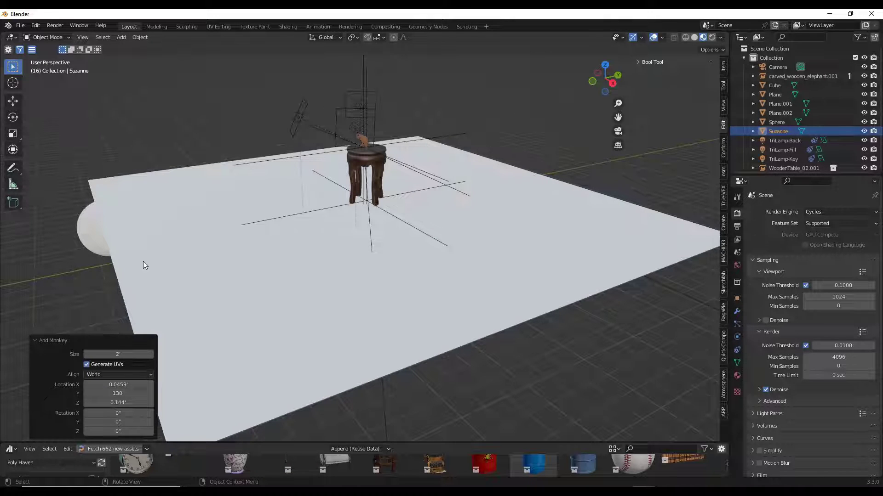
Step: Place the 3D cursor in the empty space behind the monkey head, near the Y axis line
{"action": "scroll", "coordinate": [73, 258], "scroll_direction": "down", "scroll_amount": 10}
{"action": "scroll", "coordinate": [536, 174], "scroll_direction": "up", "scroll_amount": 3}
{"action": "scroll", "coordinate": [517, 180], "scroll_direction": "up", "scroll_amount": 5}
{"action": "middle_click_drag", "start_coordinate": [518, 178], "coordinate": [401, 192]}
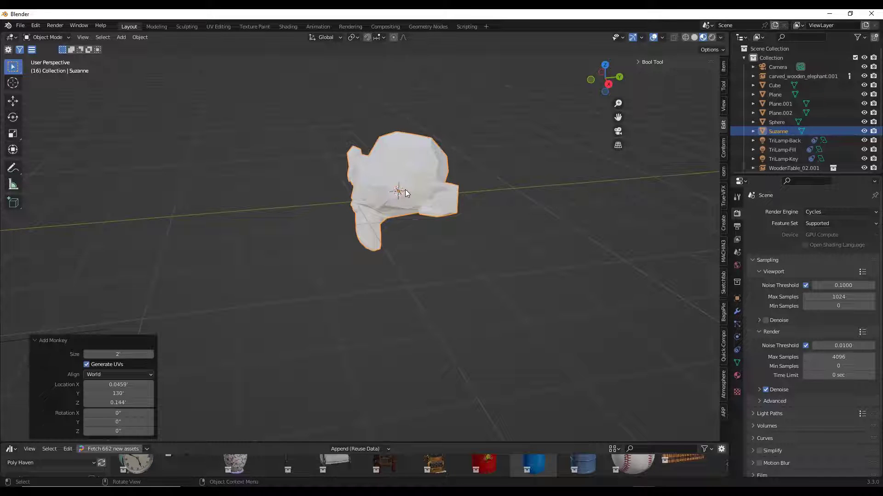
{"action": "key", "text": "g"}
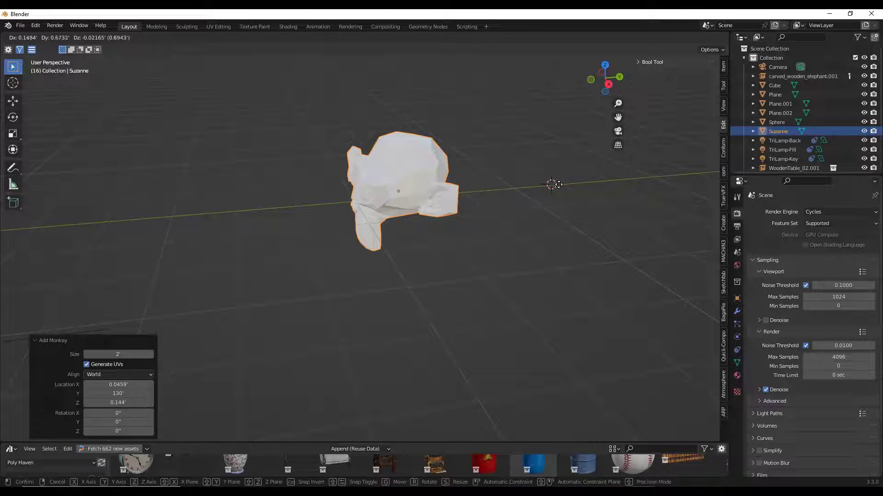
{"action": "left_click", "coordinate": [574, 183]}
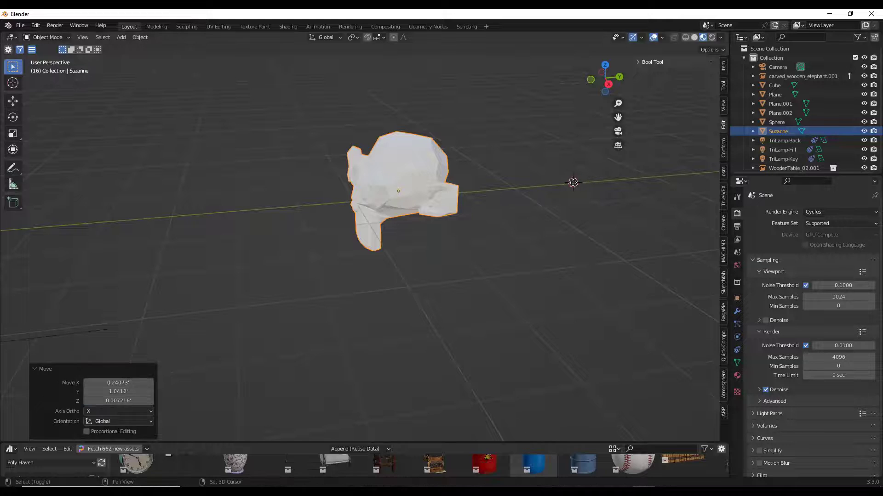
{"action": "key", "text": "g"}
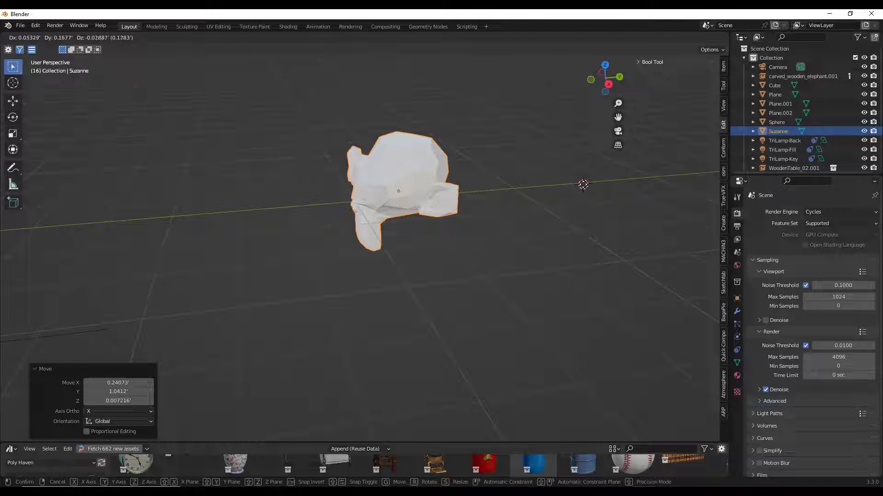
{"action": "left_click", "coordinate": [575, 182]}
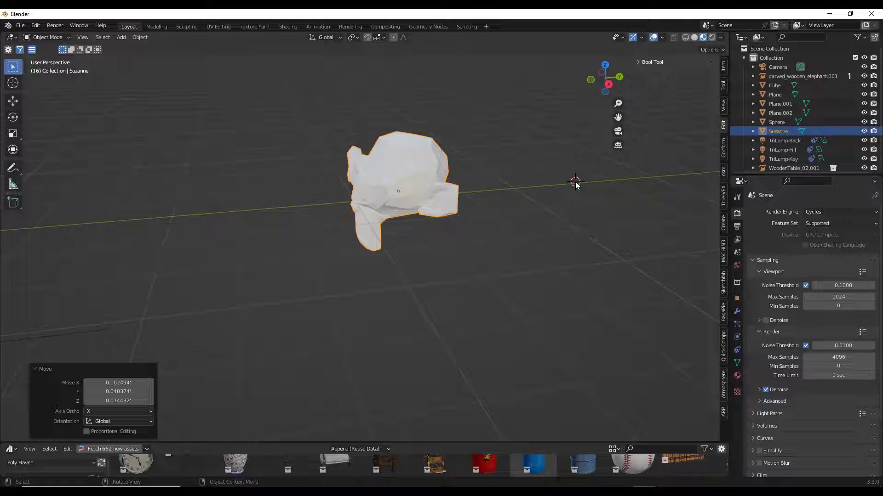
Step: Add a UV Sphere mesh at the 3D cursor behind the monkey head
{"action": "key", "text": "shift+a"}
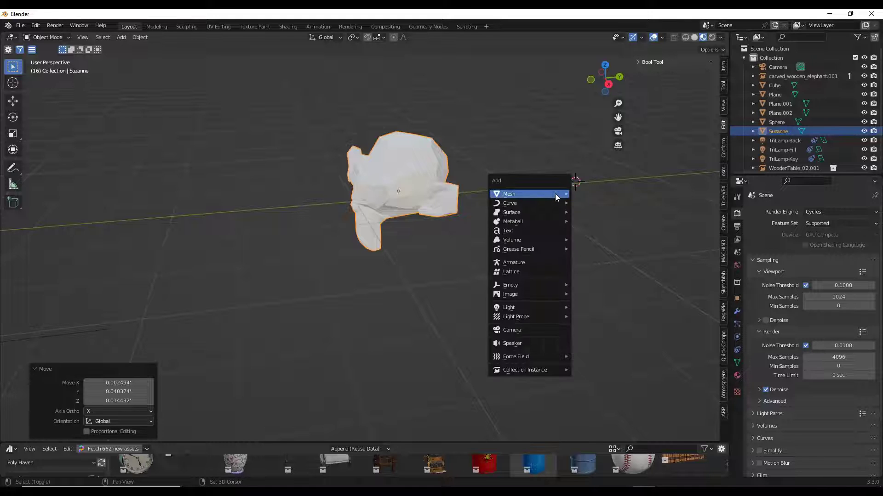
{"action": "mouse_move", "coordinate": [555, 194]}
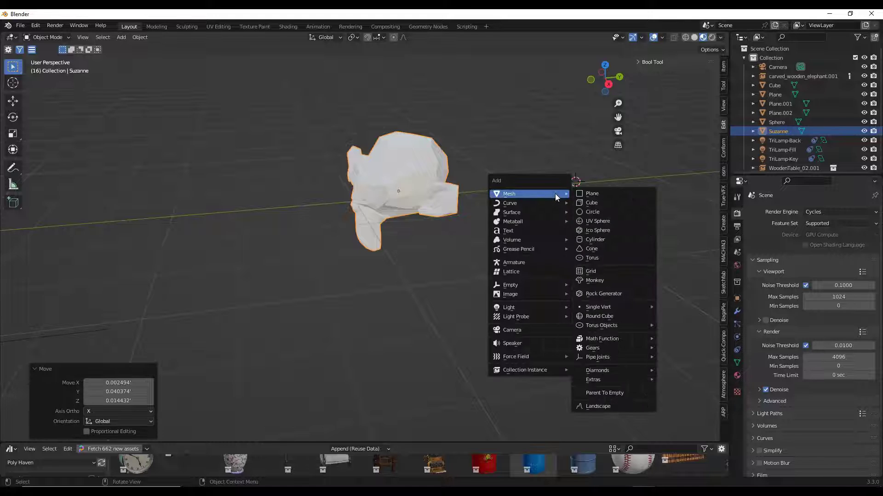
{"action": "left_click", "coordinate": [593, 221]}
{"action": "middle_click_drag", "start_coordinate": [589, 180], "coordinate": [417, 202]}
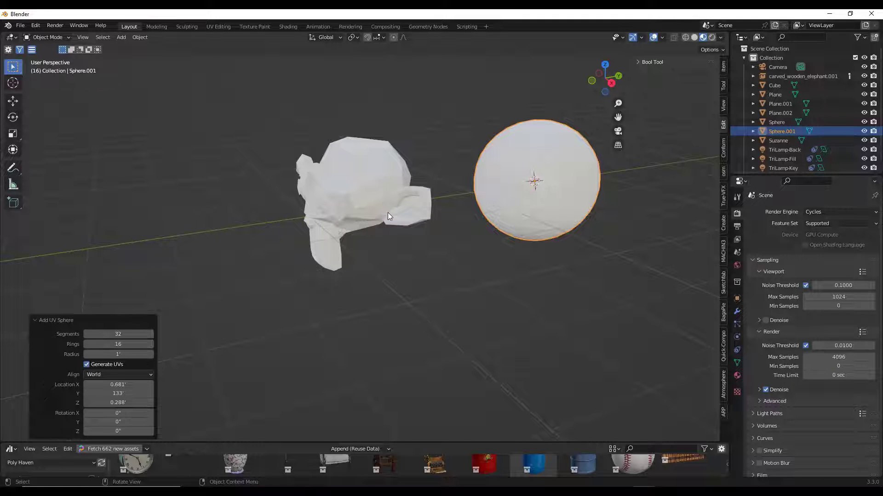
{"action": "scroll", "coordinate": [568, 190], "scroll_direction": "down", "scroll_amount": 1}
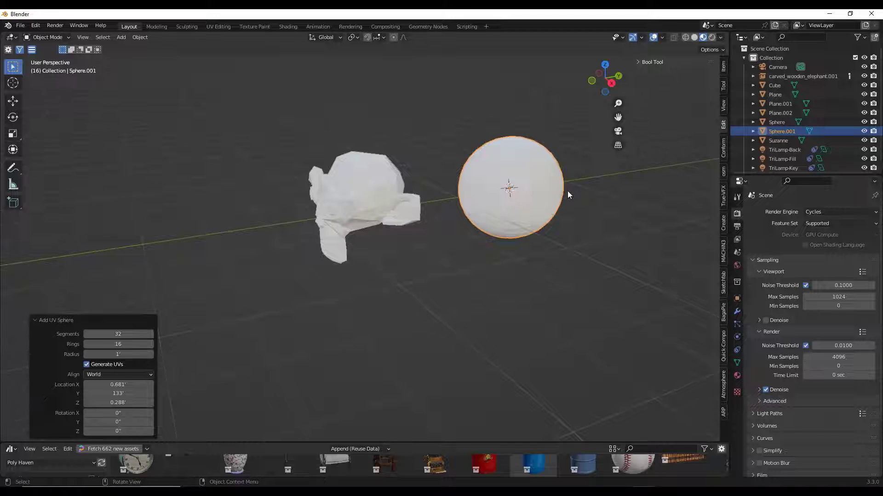
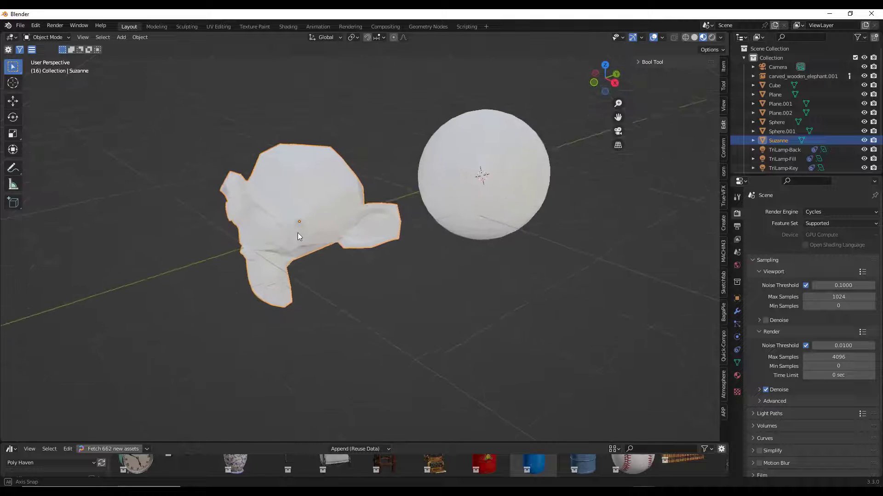
Step: Select the new UV sphere and the monkey head in turn to compare their origin points
{"action": "left_click", "coordinate": [449, 159]}
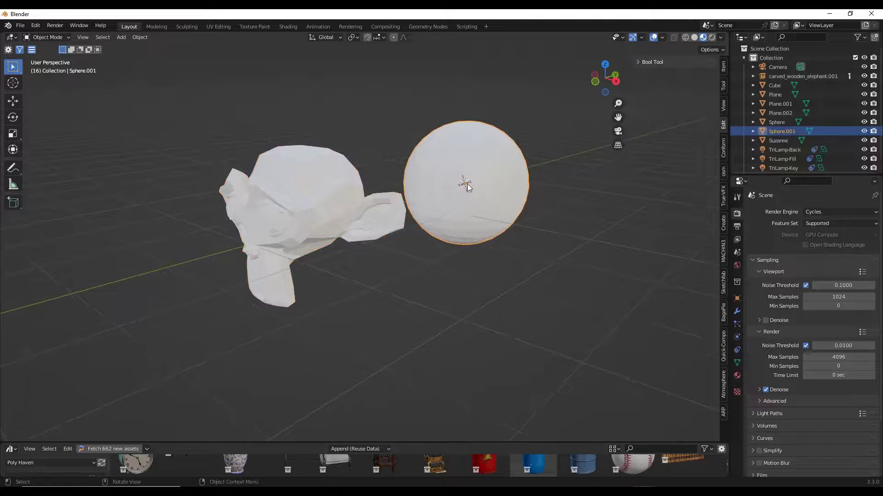
{"action": "left_click", "coordinate": [313, 220]}
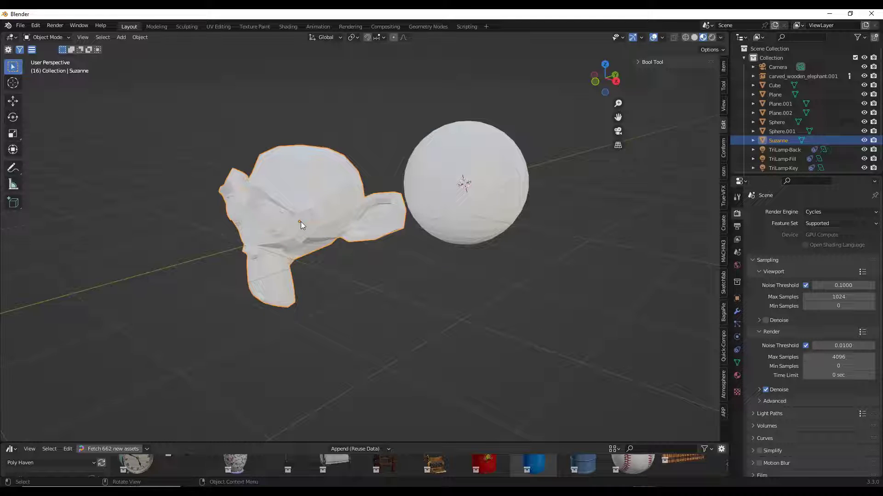
{"action": "middle_click_drag", "start_coordinate": [302, 222], "coordinate": [315, 219]}
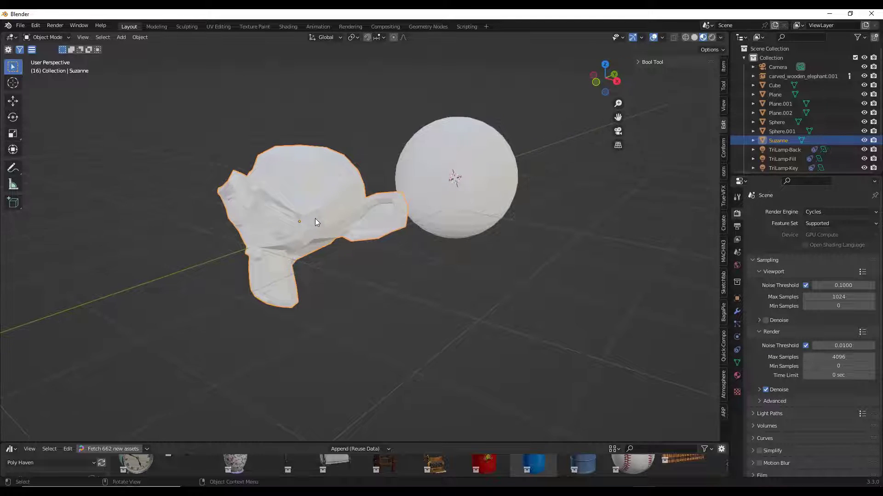
Step: Scale the monkey head uniformly to 0.682 about its origin
{"action": "key", "text": "s"}
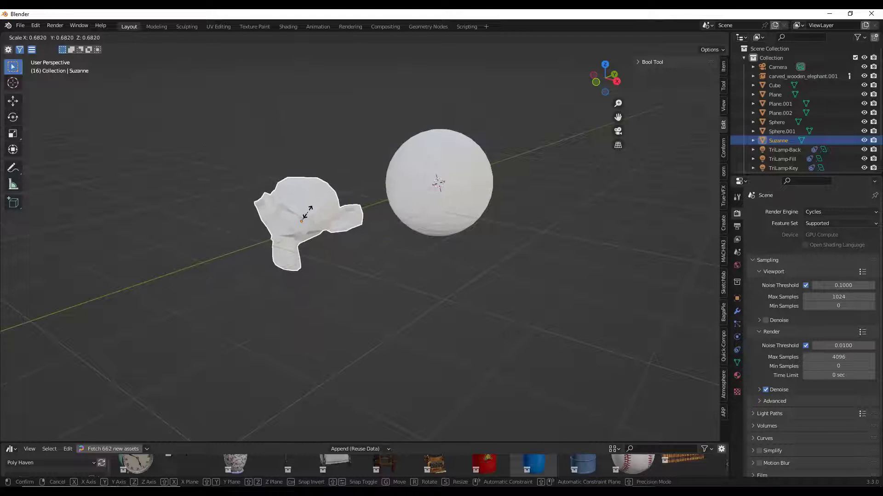
{"action": "left_click", "coordinate": [307, 210]}
{"action": "middle_click_drag", "start_coordinate": [321, 213], "coordinate": [305, 210]}
{"action": "scroll", "coordinate": [301, 211], "scroll_direction": "up", "scroll_amount": 3}
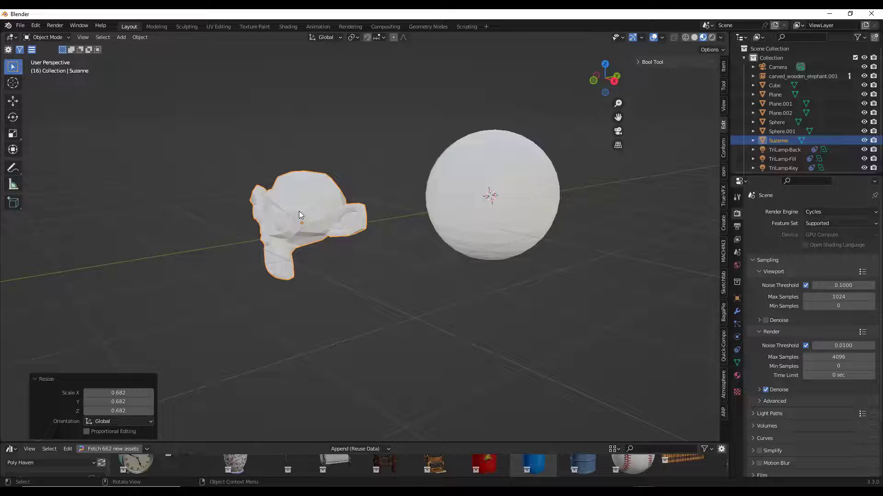
Step: Place the 3D cursor in front of the monkey head and set the monkey's origin to the 3D cursor
{"action": "left_click", "coordinate": [133, 38]}
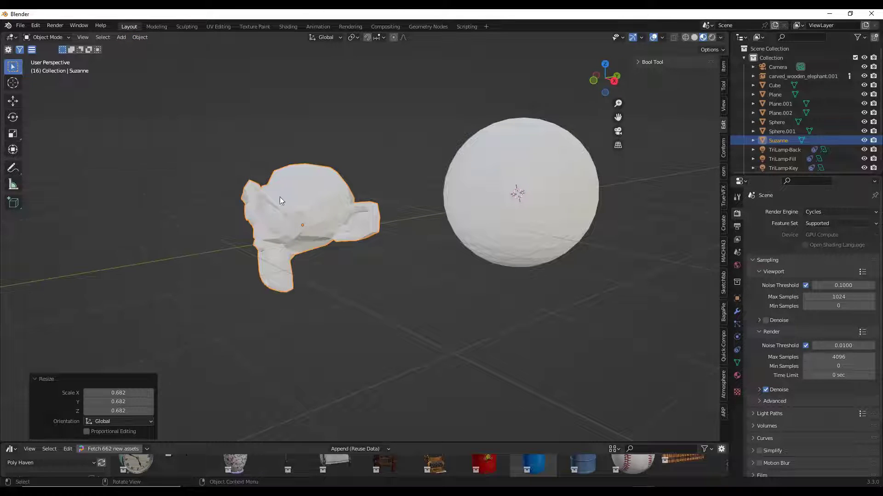
{"action": "middle_click_drag", "start_coordinate": [293, 218], "coordinate": [291, 223]}
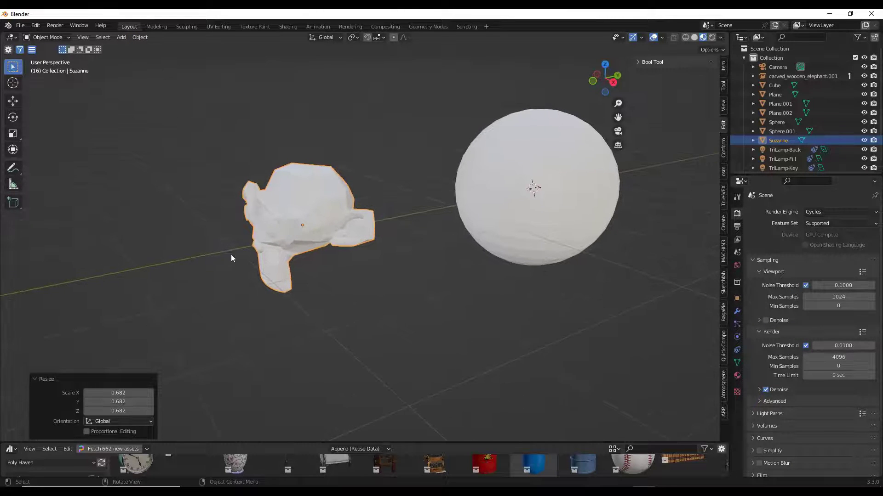
{"action": "right_click_drag", "start_coordinate": [184, 271], "coordinate": [186, 270], "text": "shift"}
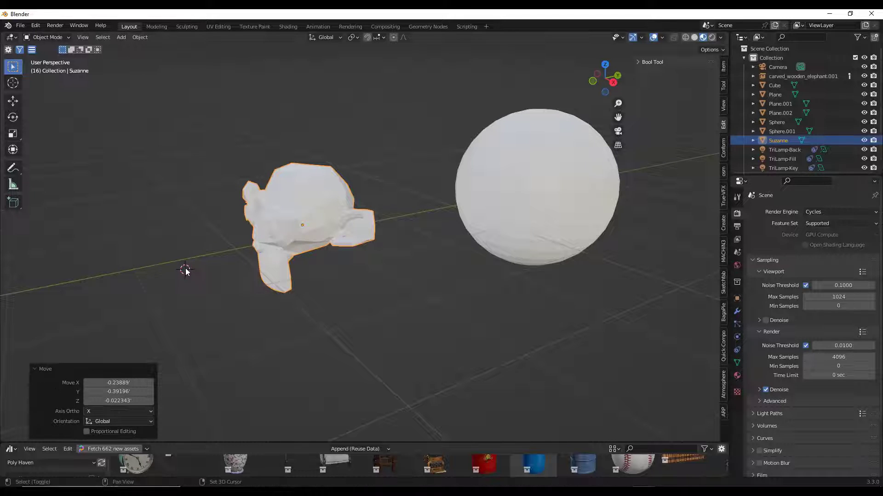
{"action": "left_click", "coordinate": [139, 37]}
{"action": "mouse_move", "coordinate": [150, 60]}
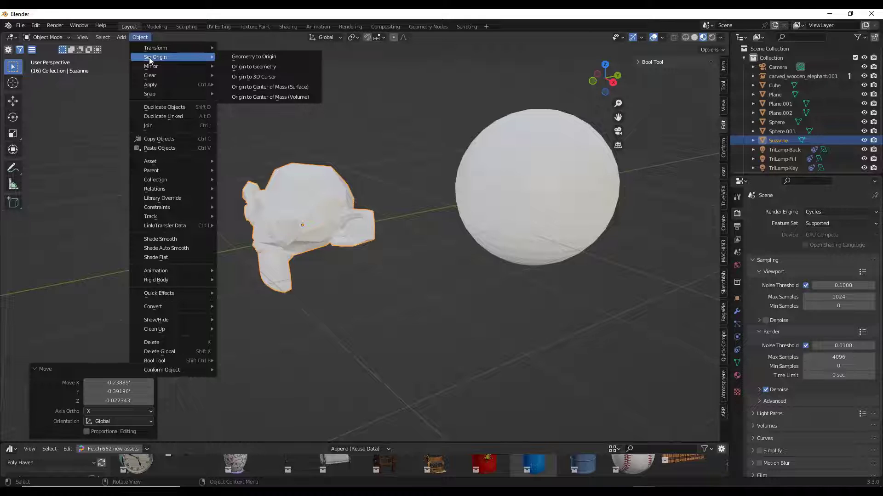
{"action": "left_click", "coordinate": [250, 78]}
{"action": "middle_click_drag", "start_coordinate": [251, 260], "coordinate": [271, 255]}
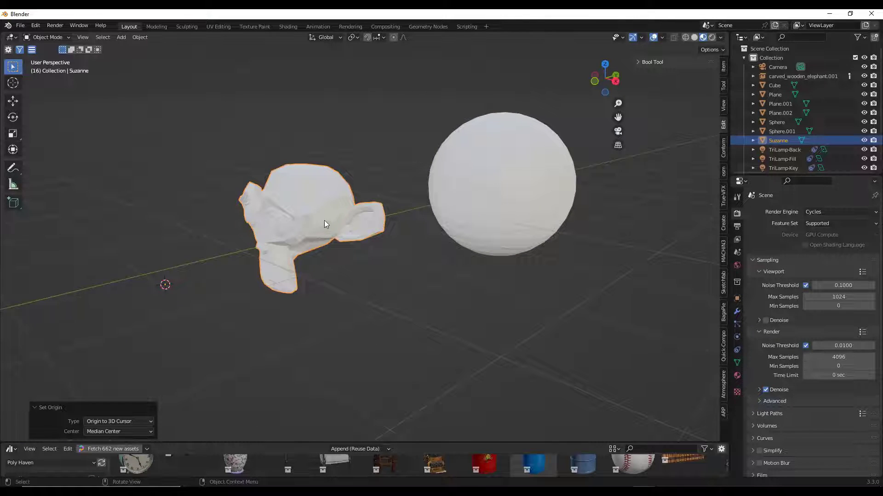
Step: Scale the monkey head down uniformly about its offset origin, first to 0.847 and again to 0.911
{"action": "middle_click_drag", "start_coordinate": [325, 239], "coordinate": [328, 235]}
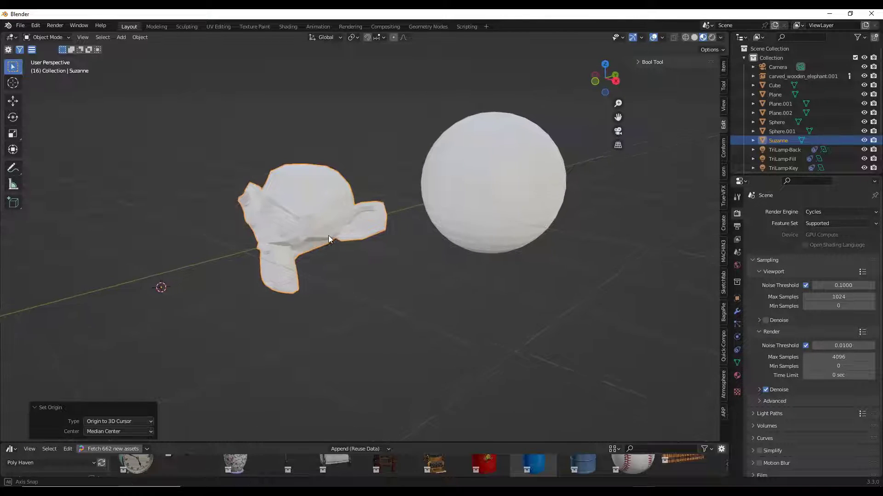
{"action": "key", "text": "s"}
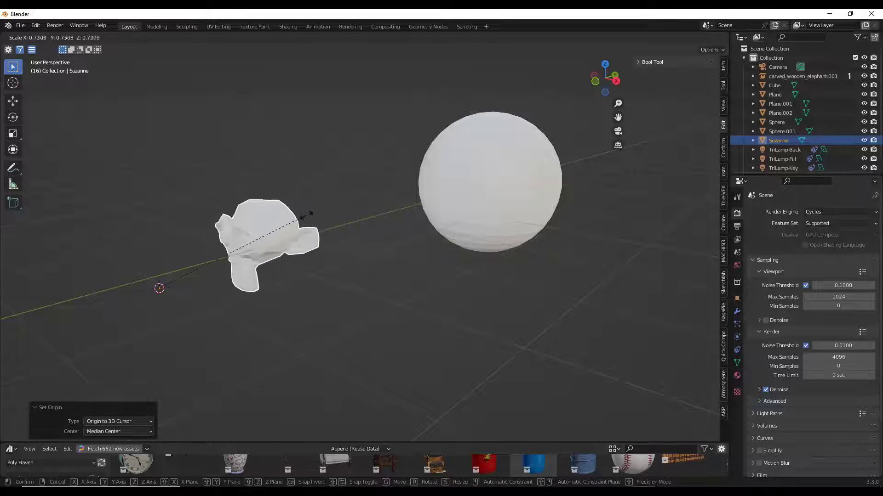
{"action": "left_click", "coordinate": [333, 210]}
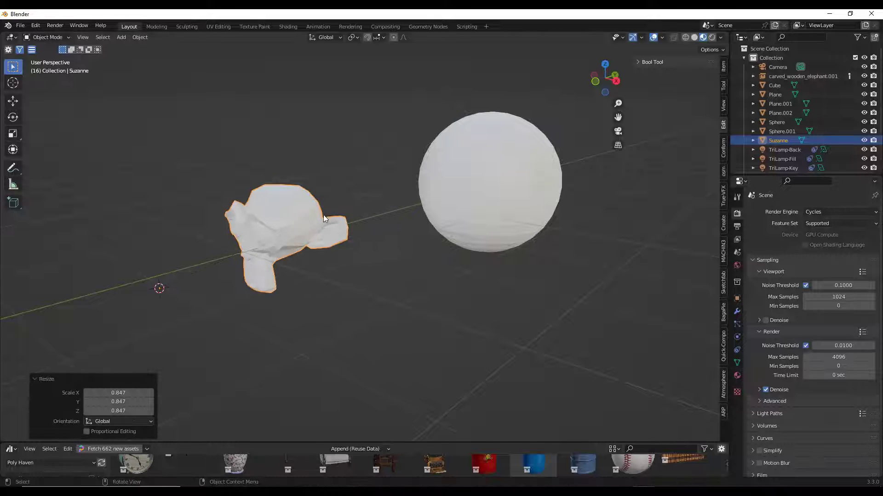
{"action": "key", "text": "s"}
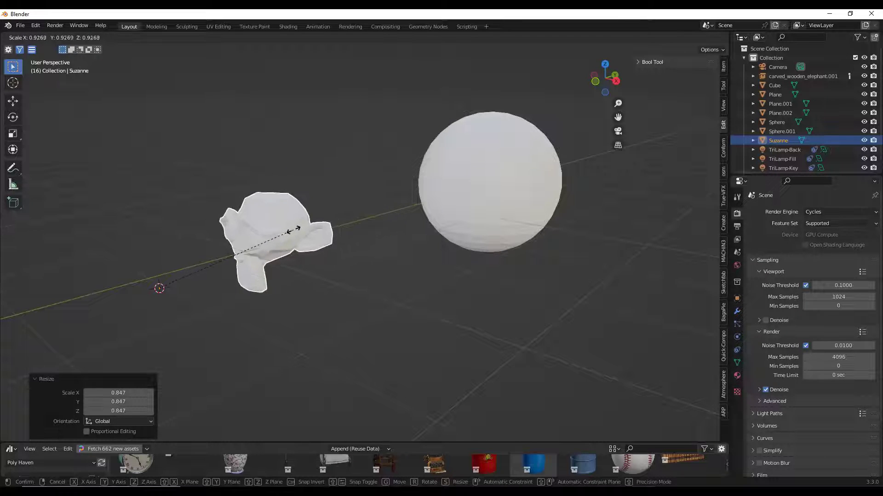
{"action": "left_click", "coordinate": [288, 228]}
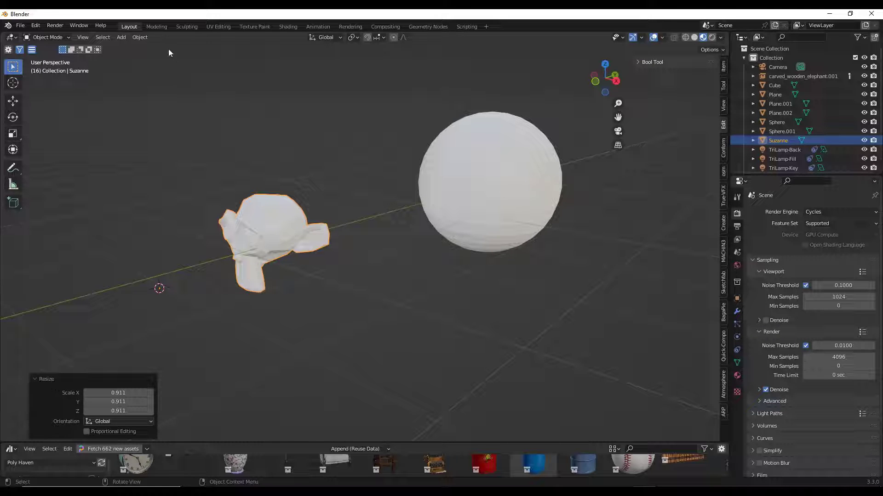
Step: Set the monkey head's origin to its Center of Mass (Volume)
{"action": "left_click", "coordinate": [140, 39]}
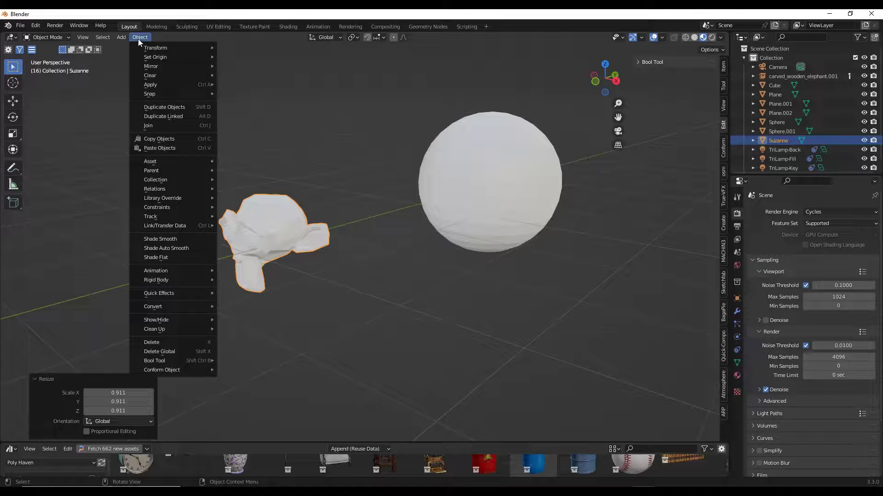
{"action": "mouse_move", "coordinate": [154, 57]}
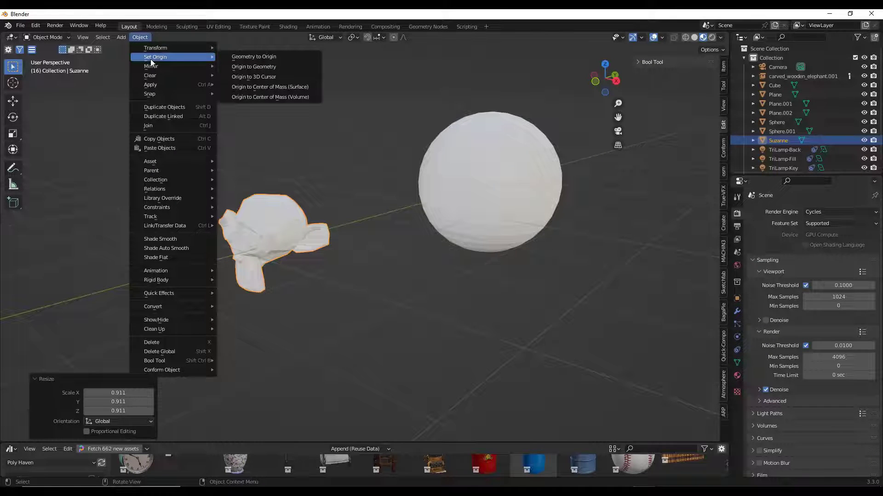
{"action": "left_click", "coordinate": [274, 96]}
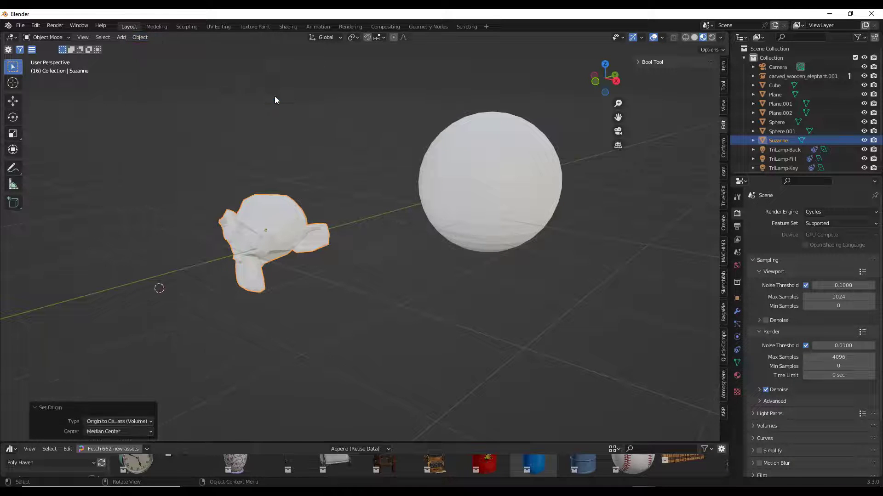
{"action": "middle_click_drag", "start_coordinate": [281, 254], "coordinate": [262, 210]}
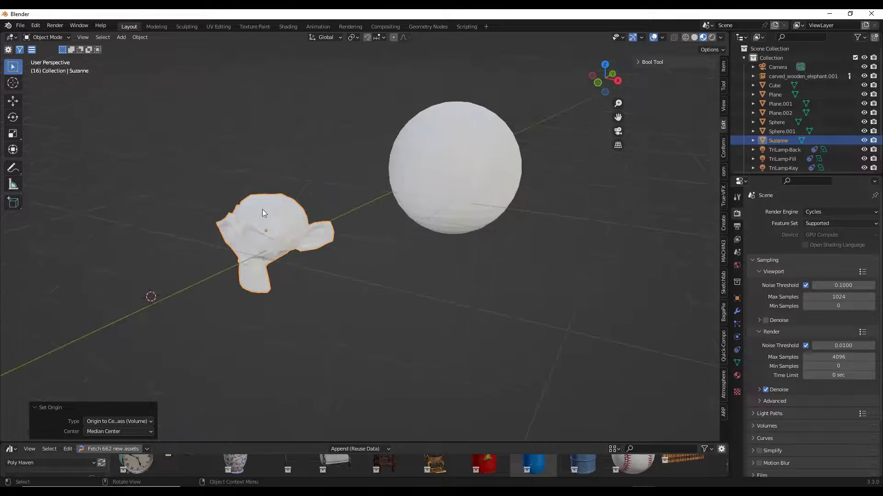
{"action": "scroll", "coordinate": [265, 234], "scroll_direction": "down", "scroll_amount": 3}
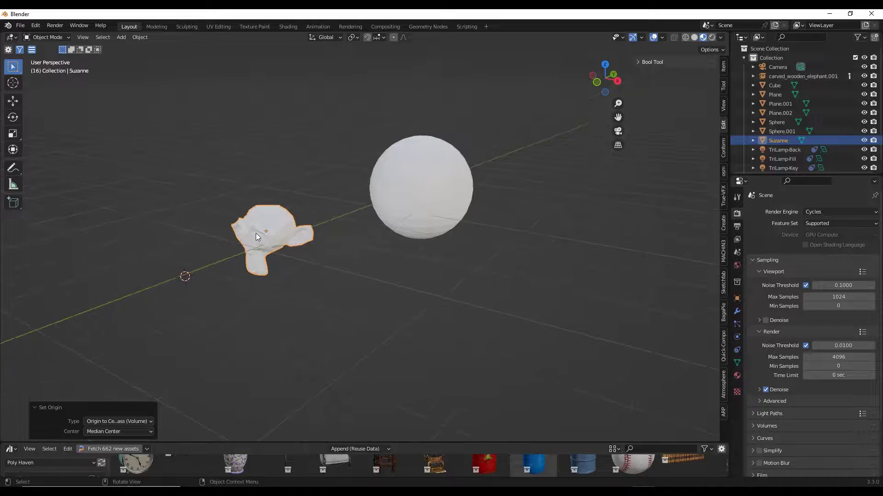
{"action": "scroll", "coordinate": [254, 235], "scroll_direction": "up", "scroll_amount": 4}
Step: Try moving only the monkey head's origin along the X axis with Affect Only Origins temporarily enabled
{"action": "left_click", "coordinate": [710, 50]}
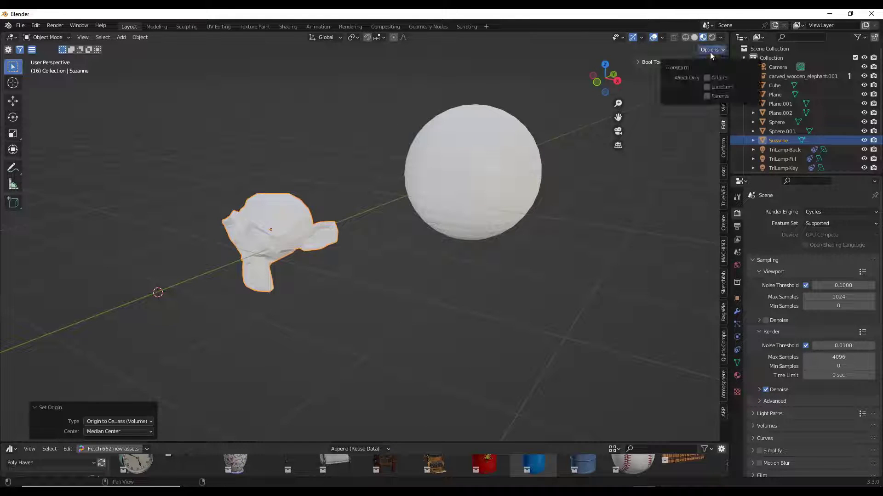
{"action": "left_click", "coordinate": [707, 78]}
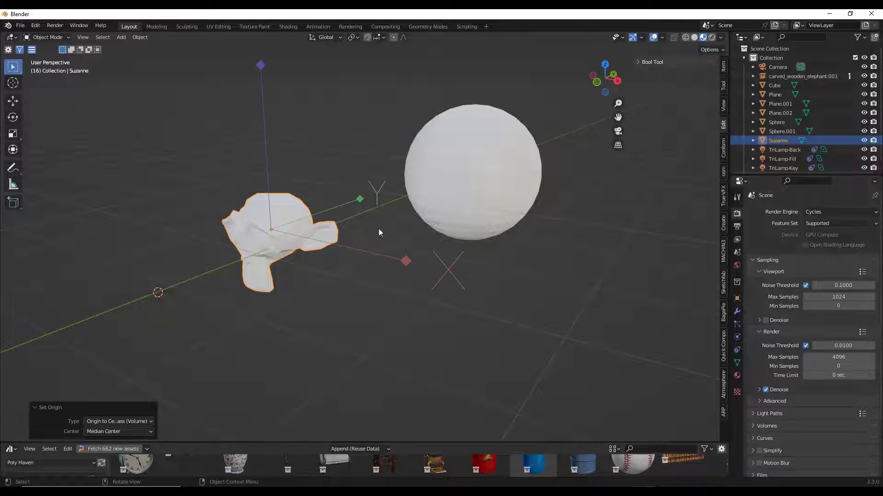
{"action": "key", "text": "g"}
{"action": "key", "text": "y"}
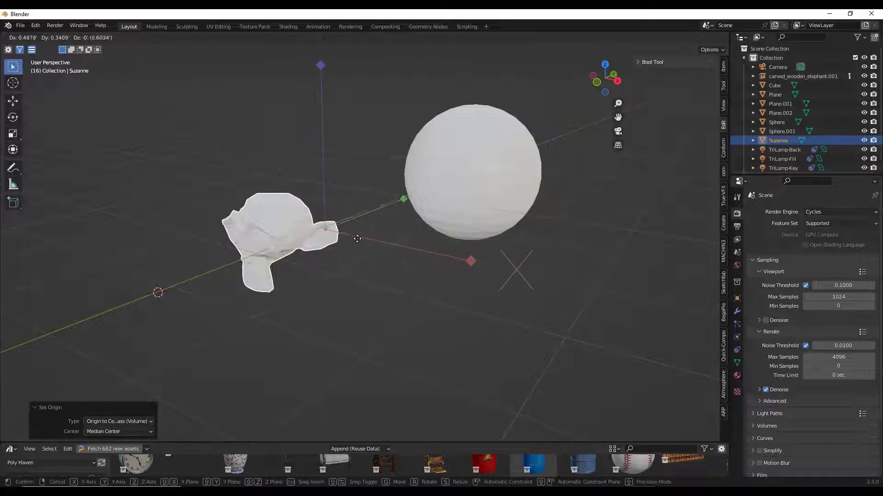
{"action": "key", "text": "x"}
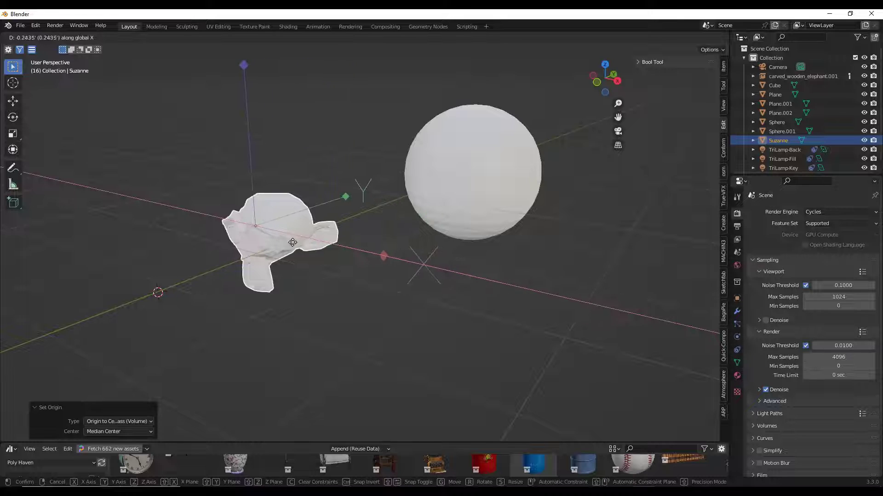
{"action": "left_click", "coordinate": [298, 239]}
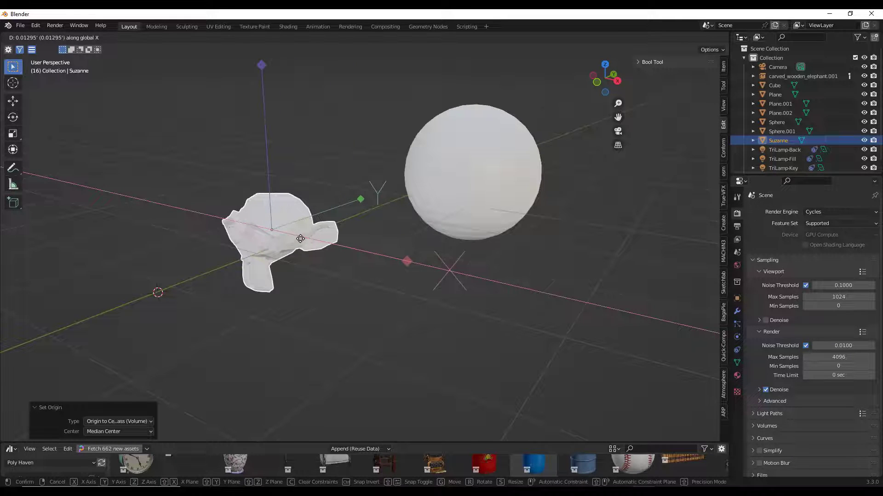
{"action": "left_click", "coordinate": [720, 50]}
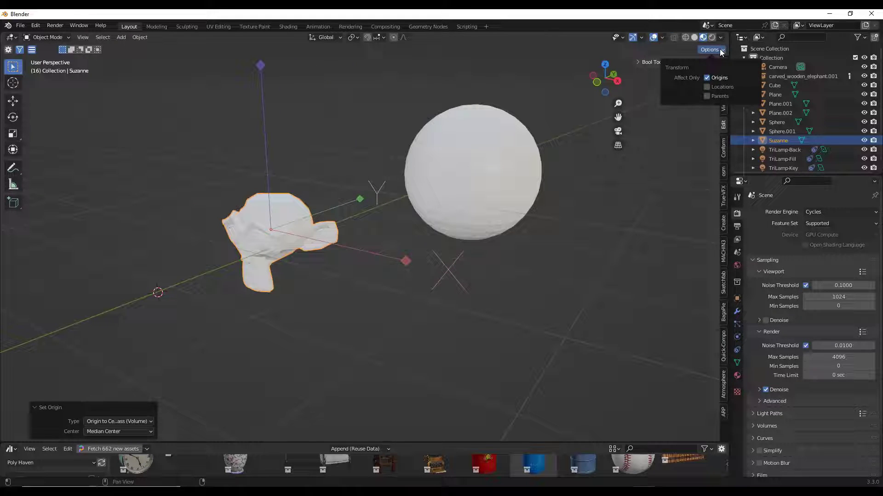
{"action": "left_click", "coordinate": [707, 78]}
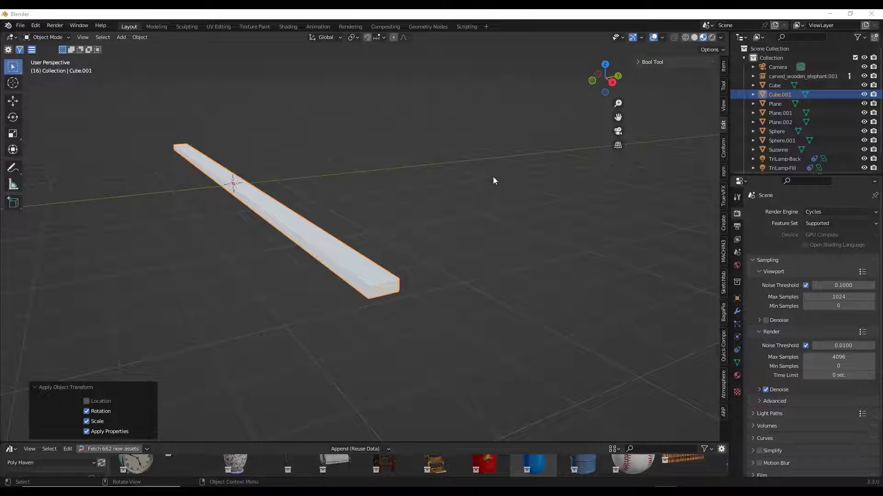
Step: Open the modifier properties of the long plank and look through the available modifier types
{"action": "middle_click_drag", "start_coordinate": [448, 185], "coordinate": [452, 191]}
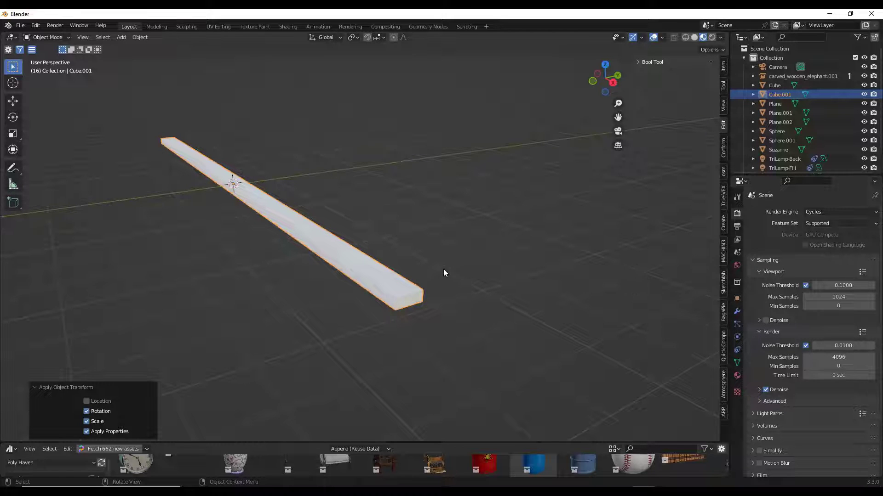
{"action": "left_click", "coordinate": [737, 313]}
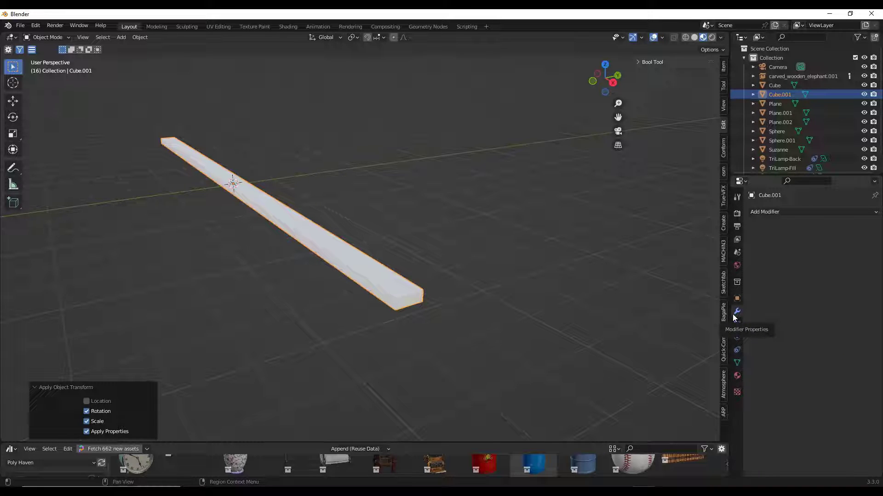
{"action": "middle_click_drag", "start_coordinate": [504, 306], "coordinate": [488, 292]}
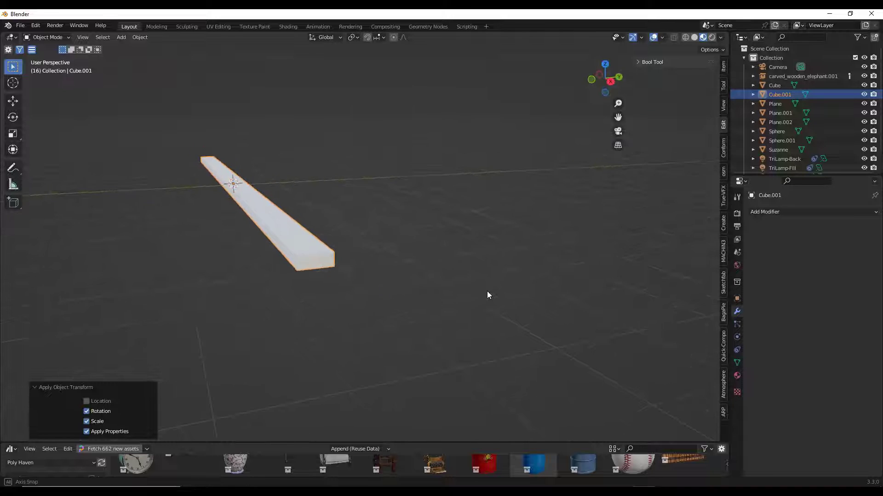
{"action": "scroll", "coordinate": [488, 291], "scroll_direction": "up", "scroll_amount": 3}
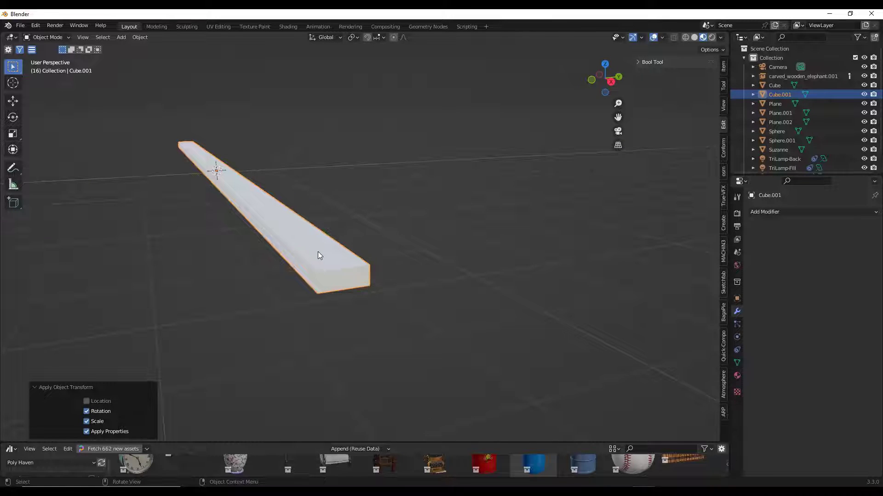
{"action": "scroll", "coordinate": [320, 255], "scroll_direction": "down", "scroll_amount": 1}
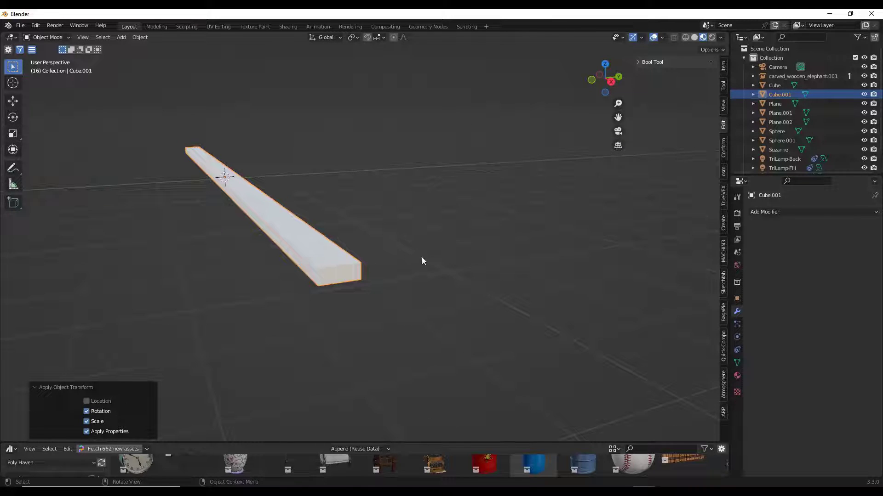
{"action": "middle_click_drag", "start_coordinate": [317, 230], "coordinate": [218, 199]}
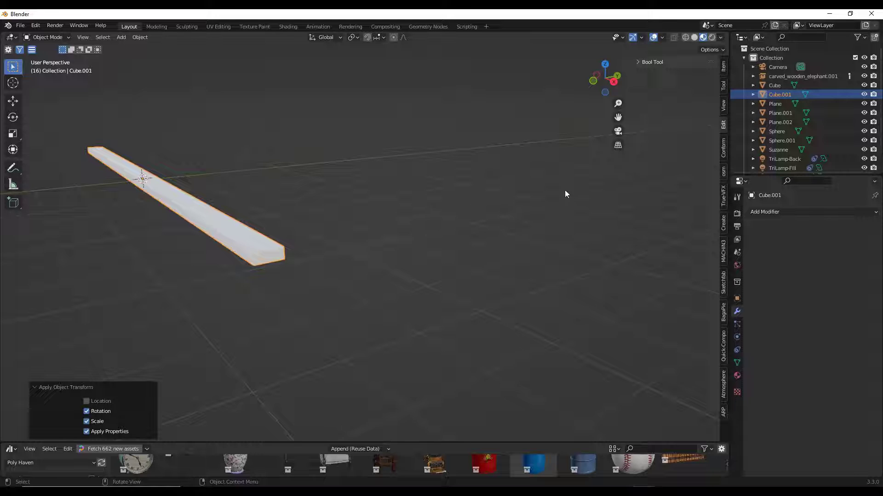
{"action": "middle_click_drag", "start_coordinate": [306, 200], "coordinate": [201, 157]}
{"action": "scroll", "coordinate": [200, 157], "scroll_direction": "up", "scroll_amount": 3}
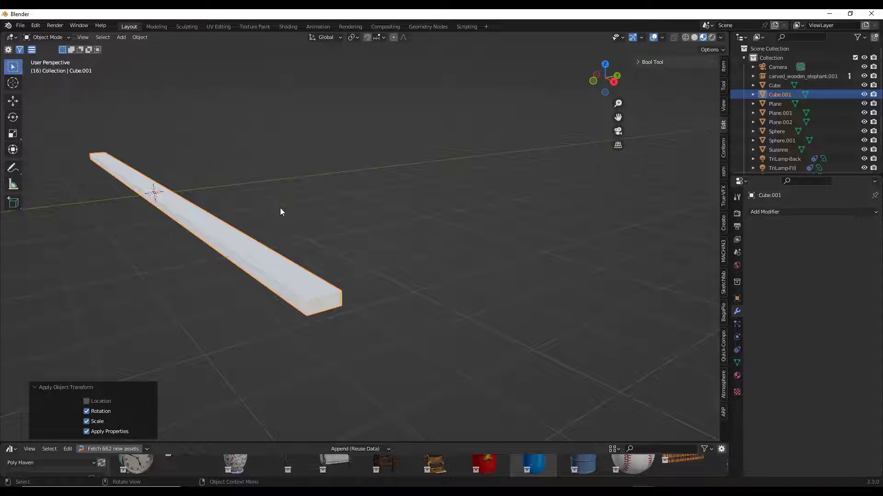
{"action": "left_click", "coordinate": [779, 211]}
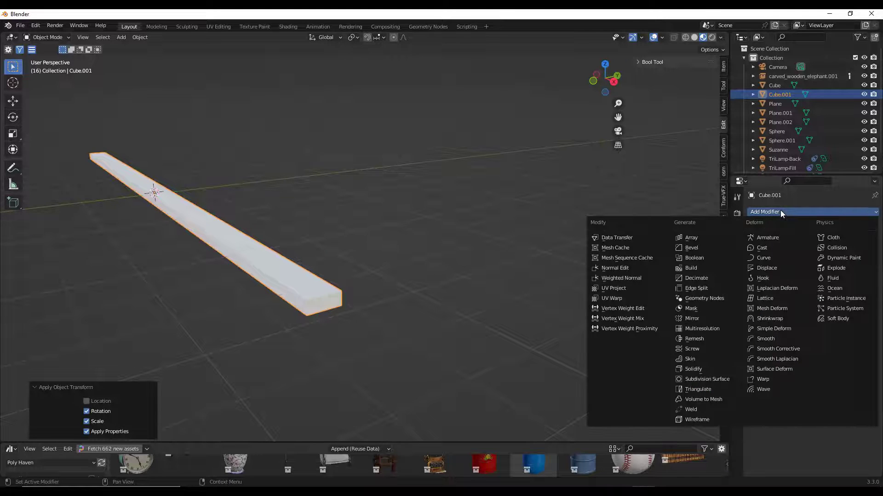
{"action": "left_click", "coordinate": [780, 210]}
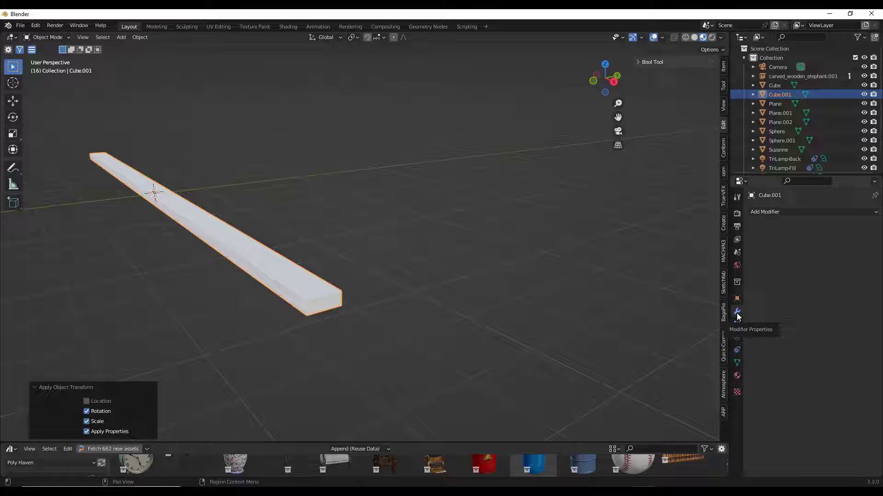
Step: Add an Array modifier to the plank with relative offset factors of 0 in X and 1 in Y
{"action": "left_click", "coordinate": [779, 212]}
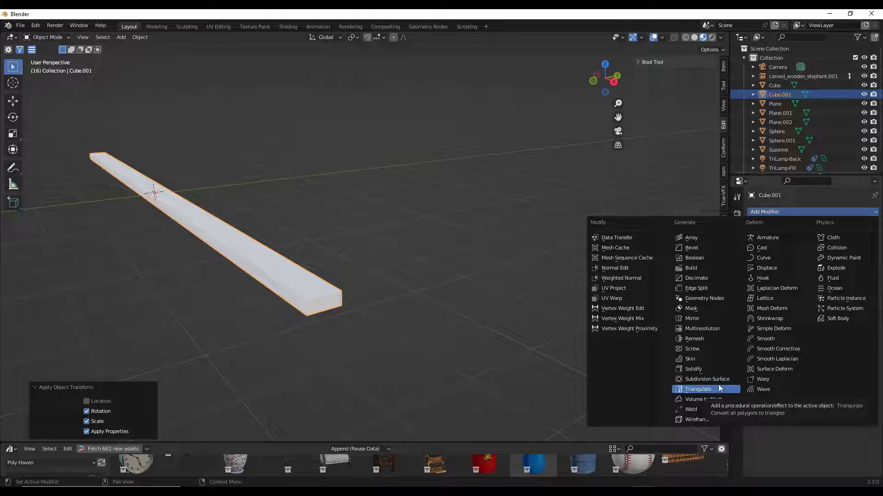
{"action": "left_click", "coordinate": [703, 237]}
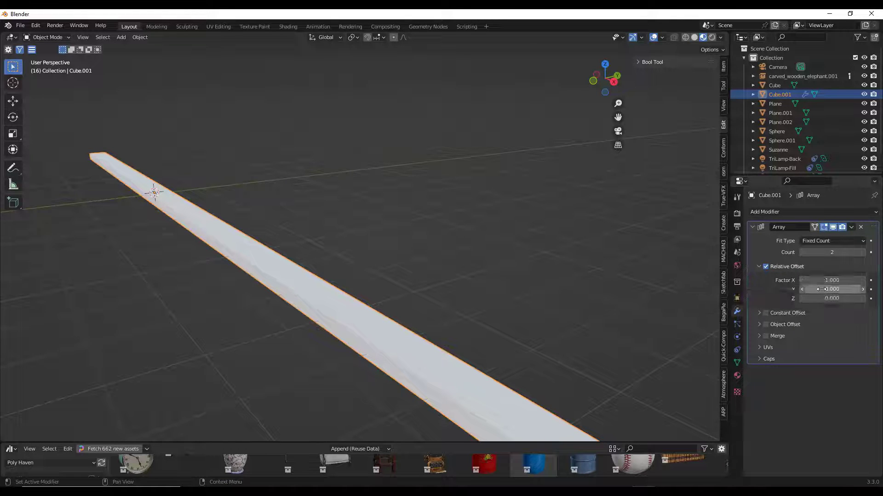
{"action": "left_click", "coordinate": [831, 281]}
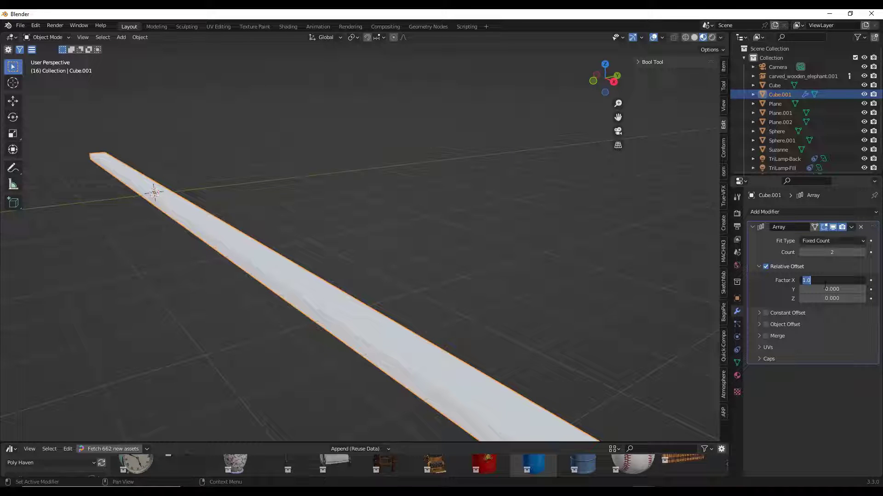
{"action": "type", "text": "0"}
{"action": "key", "text": "Tab"}
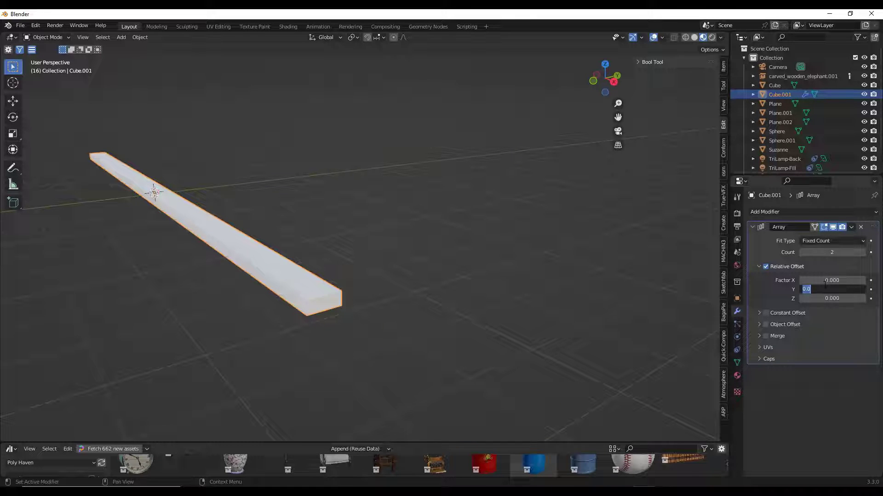
{"action": "type", "text": "1"}
{"action": "key", "text": "Return"}
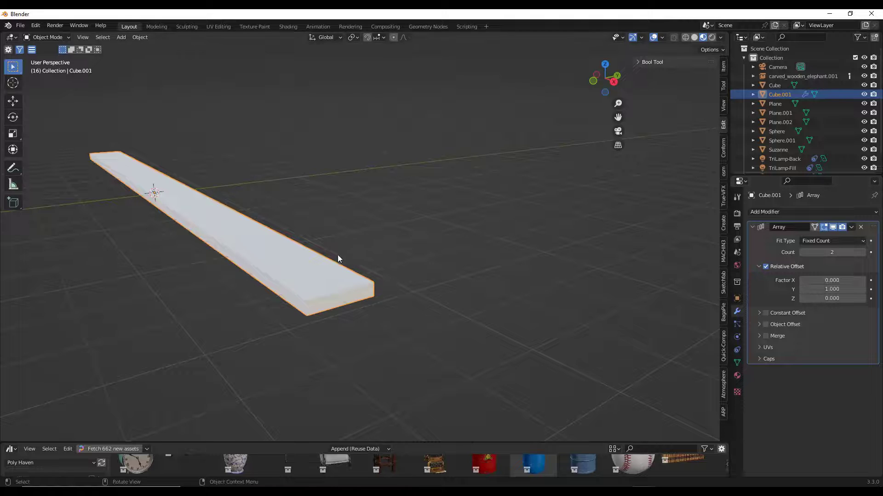
Step: Set the array's relative Y offset factor to 1.1 to leave a gap between the planks
{"action": "left_click", "coordinate": [822, 290]}
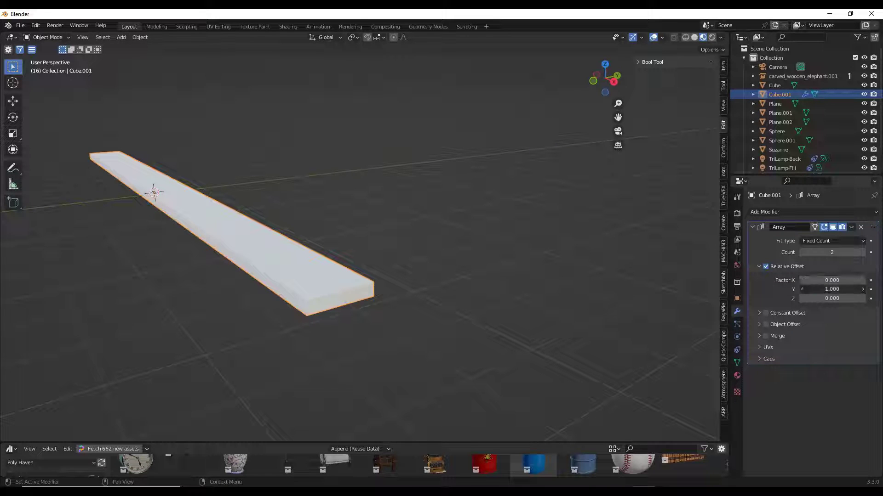
{"action": "type", "text": "1.1"}
{"action": "key", "text": "Return"}
{"action": "middle_click_drag", "start_coordinate": [329, 291], "coordinate": [246, 270]}
{"action": "scroll", "coordinate": [246, 269], "scroll_direction": "up", "scroll_amount": 2}
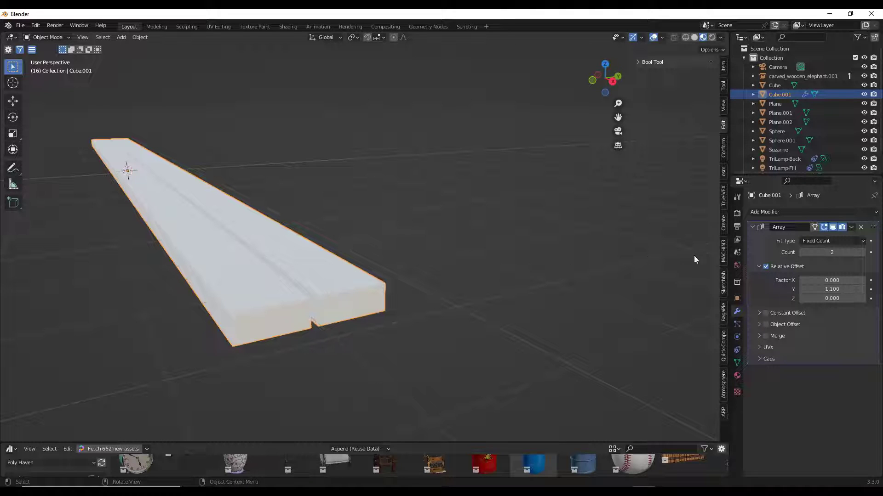
Step: Increase the array's count to 25 to form a wide plank floor
{"action": "mouse_move", "coordinate": [832, 252]}
{"action": "left_mouse_down"}
{"action": "mouse_move", "coordinate": [873, 252]}
{"action": "mouse_move", "coordinate": [827, 252]}
{"action": "mouse_move", "coordinate": [842, 253]}
{"action": "left_mouse_up"}
{"action": "scroll", "coordinate": [228, 202], "scroll_direction": "down", "scroll_amount": 2}
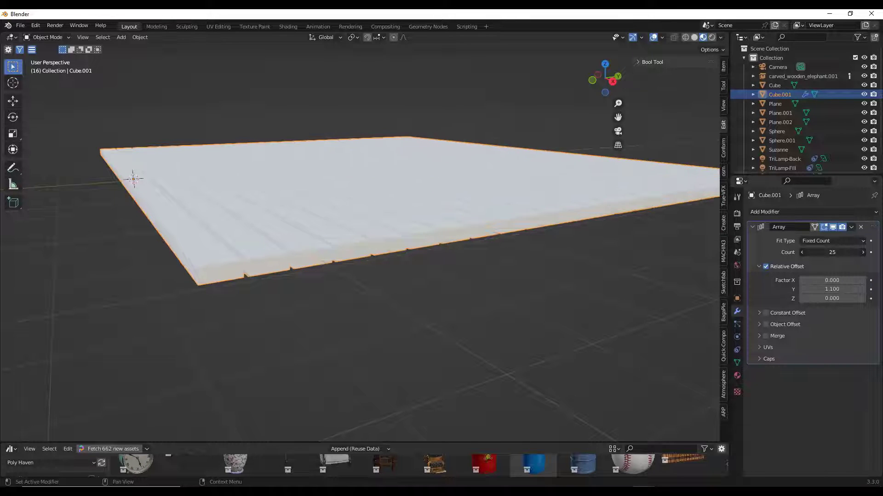
{"action": "scroll", "coordinate": [504, 241], "scroll_direction": "down", "scroll_amount": 4}
{"action": "scroll", "coordinate": [507, 234], "scroll_direction": "up", "scroll_amount": 2}
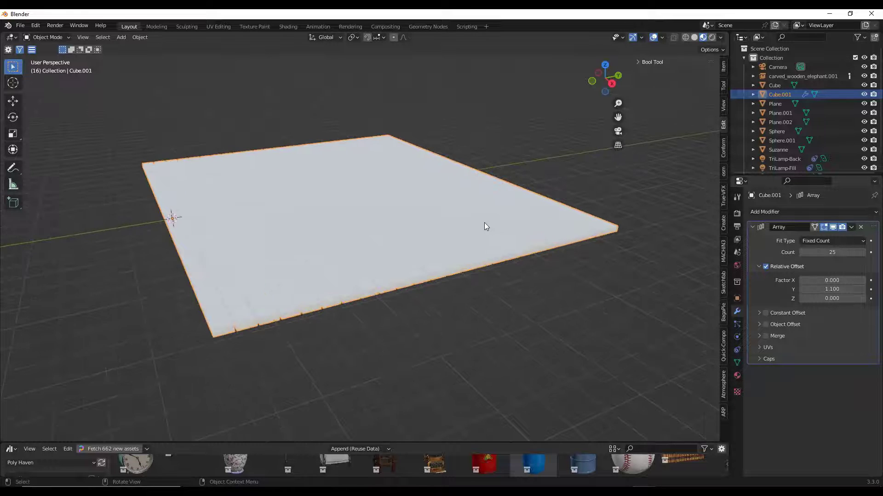
Step: Set the plank array's count to 24
{"action": "scroll", "coordinate": [484, 227], "scroll_direction": "up", "scroll_amount": 1}
{"action": "middle_click_drag", "start_coordinate": [400, 222], "coordinate": [382, 223]}
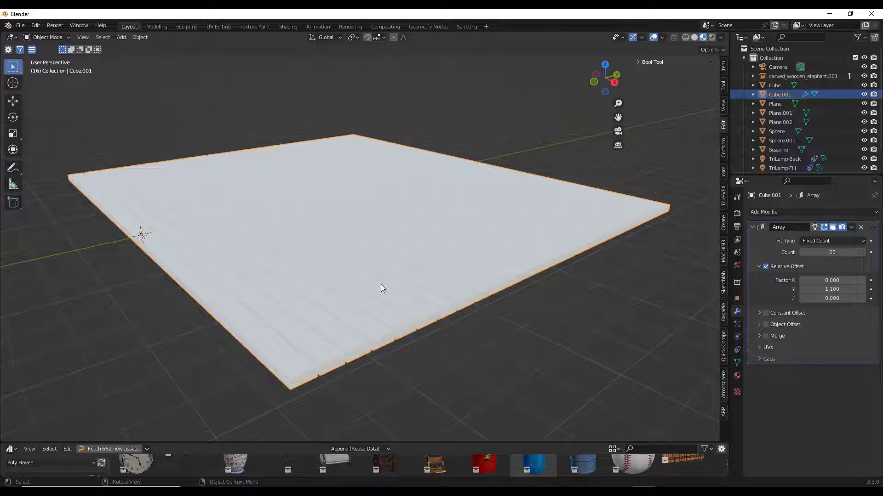
{"action": "middle_click_drag", "start_coordinate": [322, 316], "coordinate": [304, 317]}
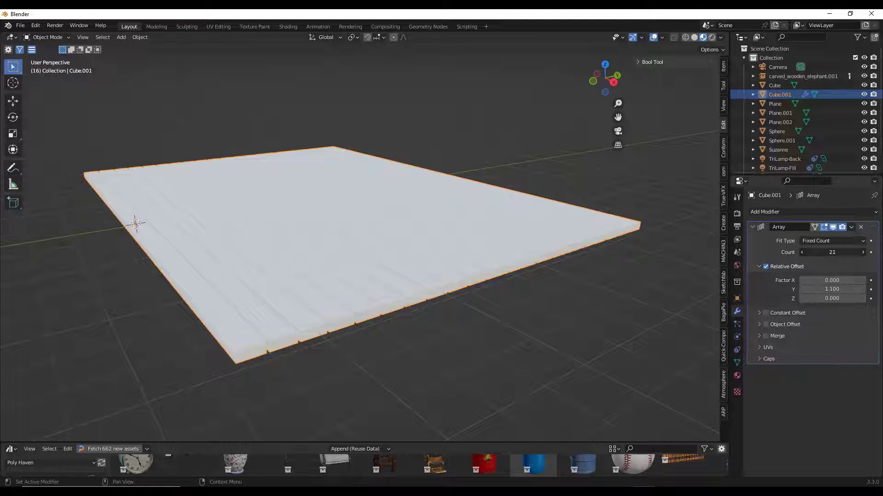
{"action": "left_click_drag", "start_coordinate": [832, 252], "coordinate": [823, 252]}
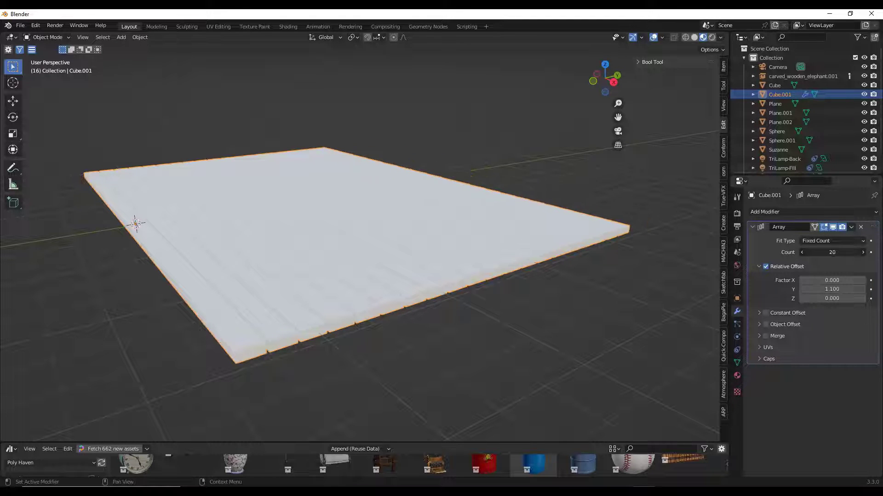
{"action": "left_click_drag", "start_coordinate": [832, 253], "coordinate": [855, 252]}
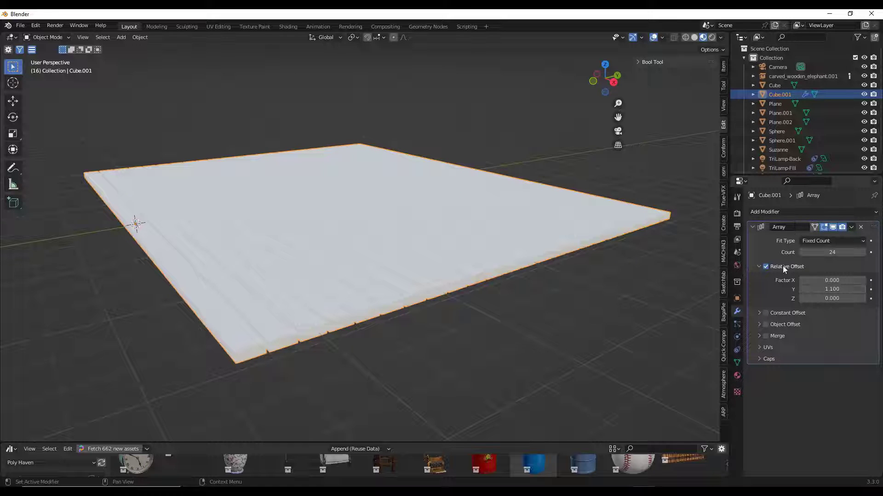
Step: Add a second Array modifier with relative offset factors of 0 in X, 0 in Y and 10 in Z
{"action": "left_click", "coordinate": [783, 211]}
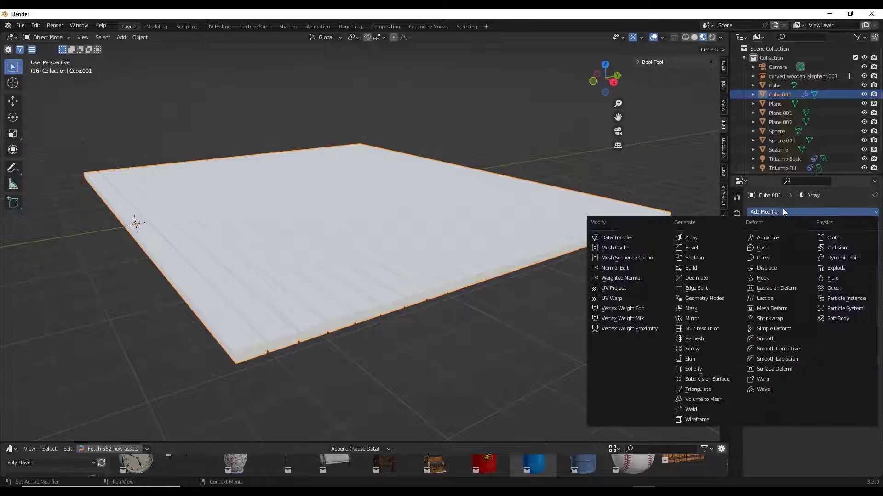
{"action": "left_click", "coordinate": [688, 237]}
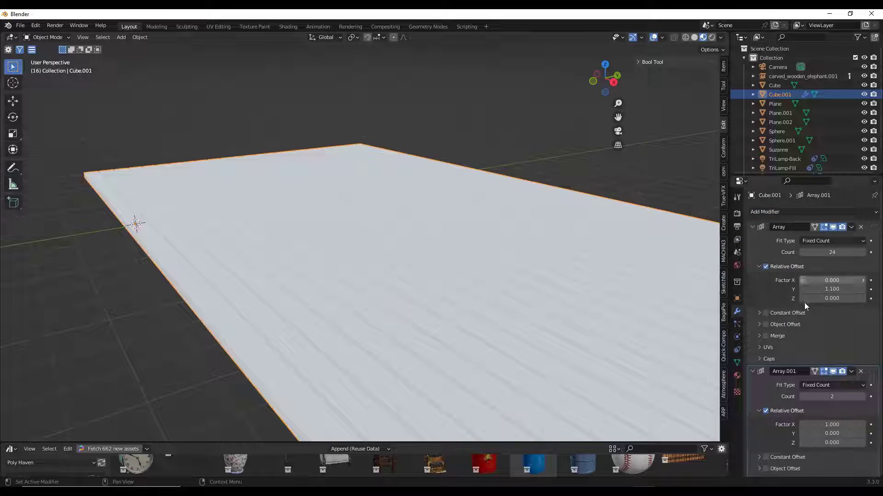
{"action": "double_click", "coordinate": [820, 425]}
{"action": "type", "text": "0"}
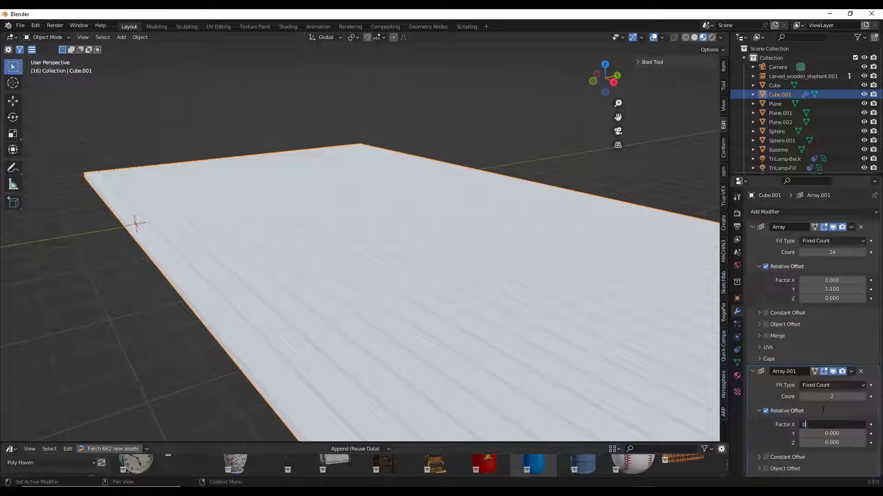
{"action": "key", "text": "Tab"}
{"action": "key", "text": "Tab"}
{"action": "type", "text": "10"}
{"action": "key", "text": "Return"}
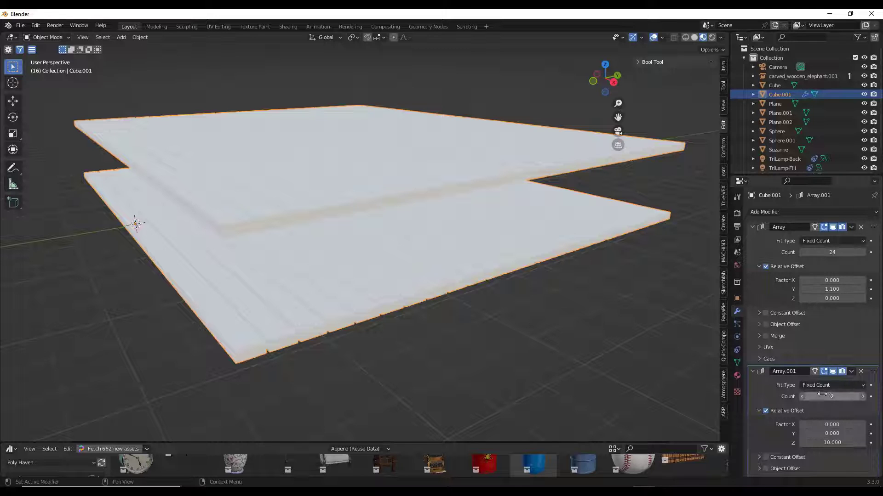
Step: Increase the second array's count to 5 to stack the plank floors into five levels
{"action": "left_click_drag", "start_coordinate": [823, 396], "coordinate": [849, 396]}
{"action": "key", "text": "KP_Decimal"}
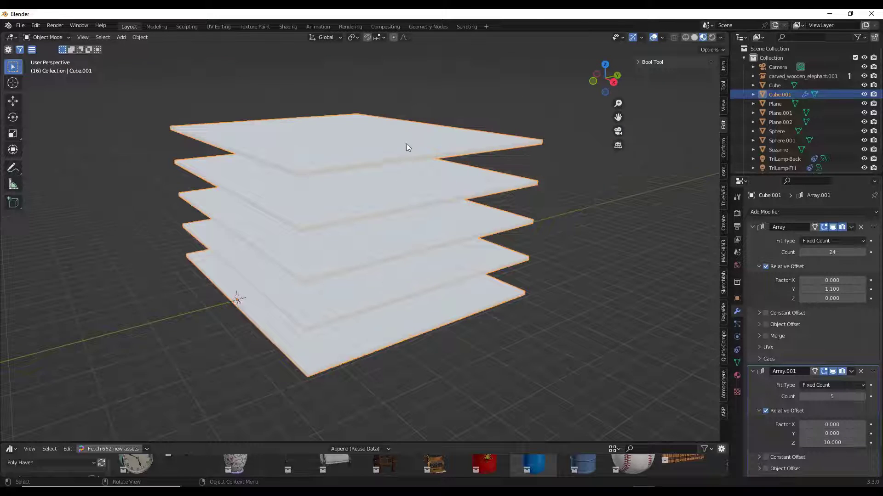
{"action": "scroll", "coordinate": [396, 193], "scroll_direction": "up", "scroll_amount": 3}
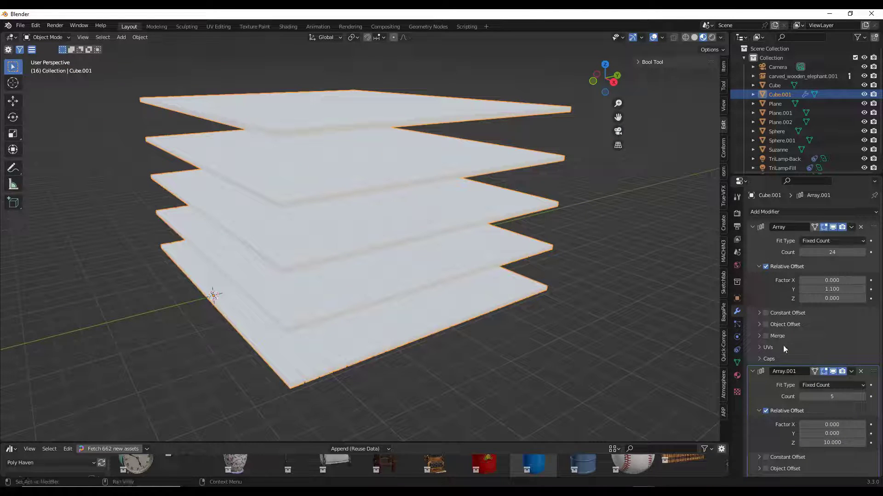
Step: Collapse the settings of both Array modifiers
{"action": "left_click", "coordinate": [752, 372]}
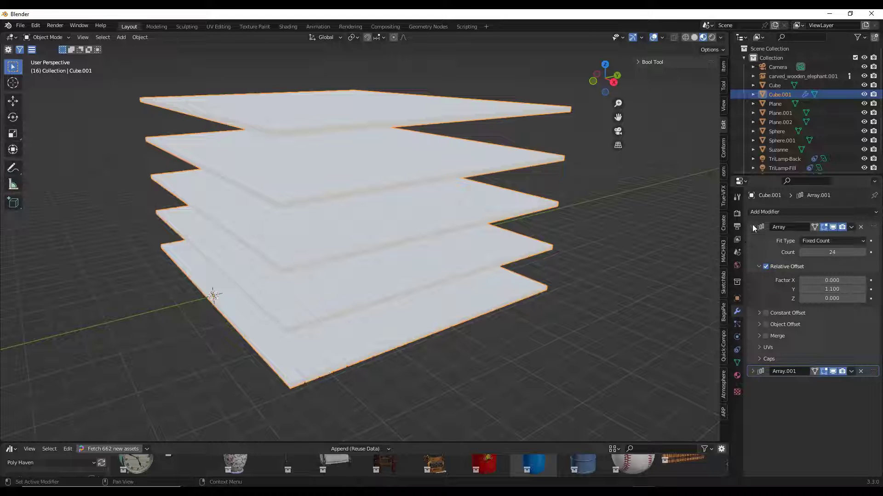
{"action": "left_click", "coordinate": [753, 227]}
{"action": "middle_click_drag", "start_coordinate": [367, 253], "coordinate": [360, 253]}
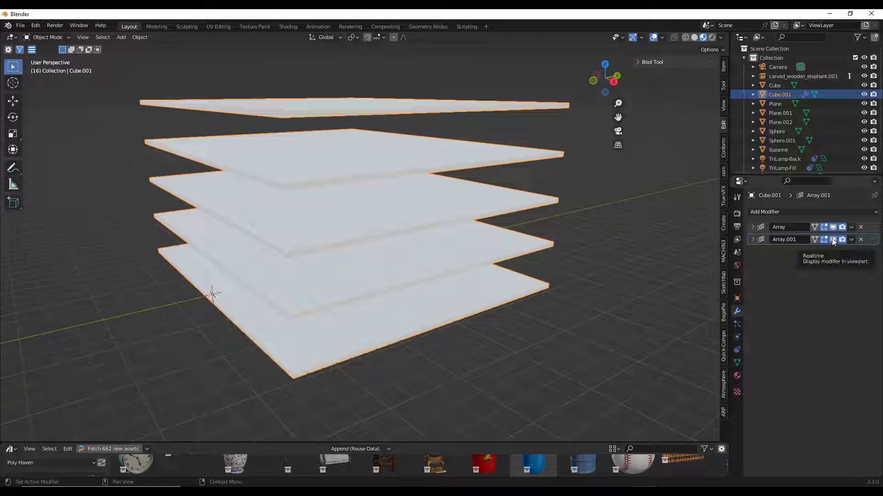
Step: Turn off the viewport display of both Array modifiers to view only the original plank
{"action": "left_click", "coordinate": [831, 239]}
{"action": "left_click", "coordinate": [832, 228]}
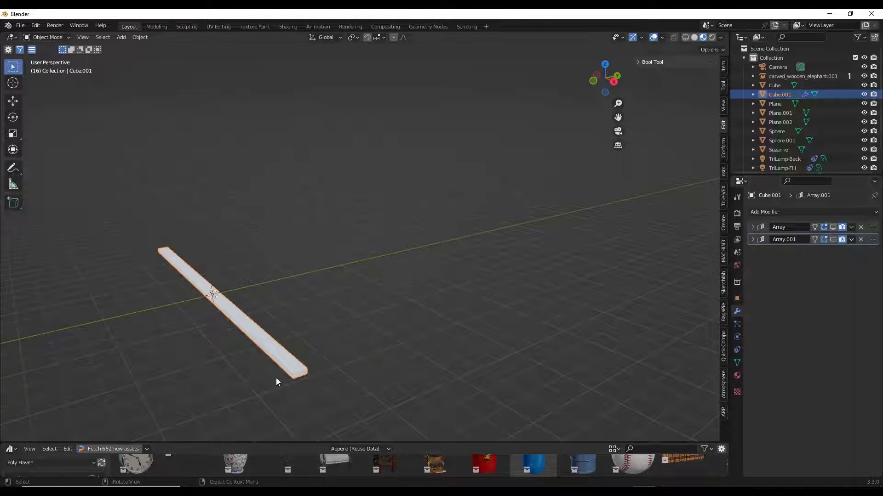
{"action": "scroll", "coordinate": [276, 378], "scroll_direction": "up", "scroll_amount": 3}
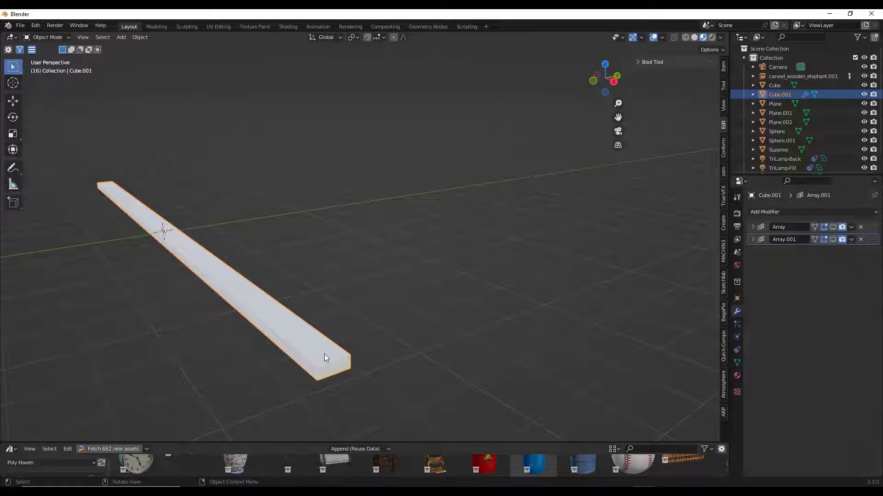
Step: Turn the viewport display of both Array modifiers back on and view the stacked floors
{"action": "left_click", "coordinate": [832, 227]}
{"action": "left_click", "coordinate": [832, 239]}
{"action": "scroll", "coordinate": [391, 246], "scroll_direction": "down", "scroll_amount": 5}
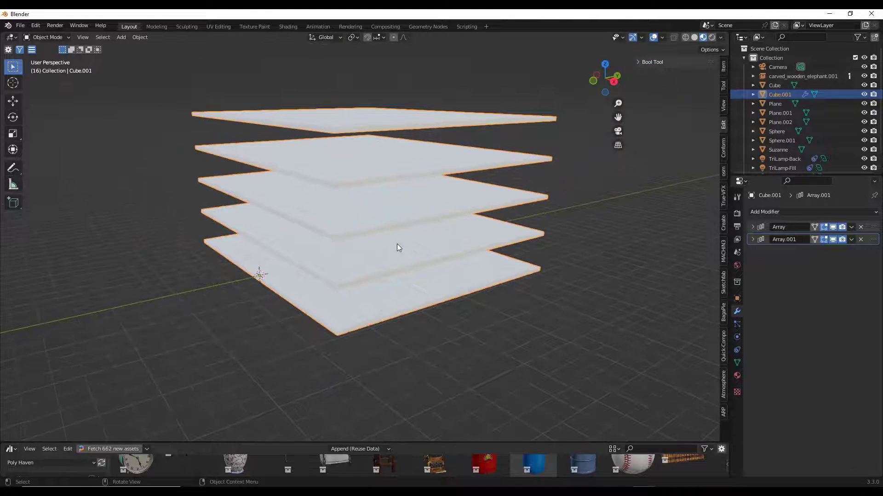
{"action": "middle_click_drag", "start_coordinate": [396, 243], "coordinate": [462, 162]}
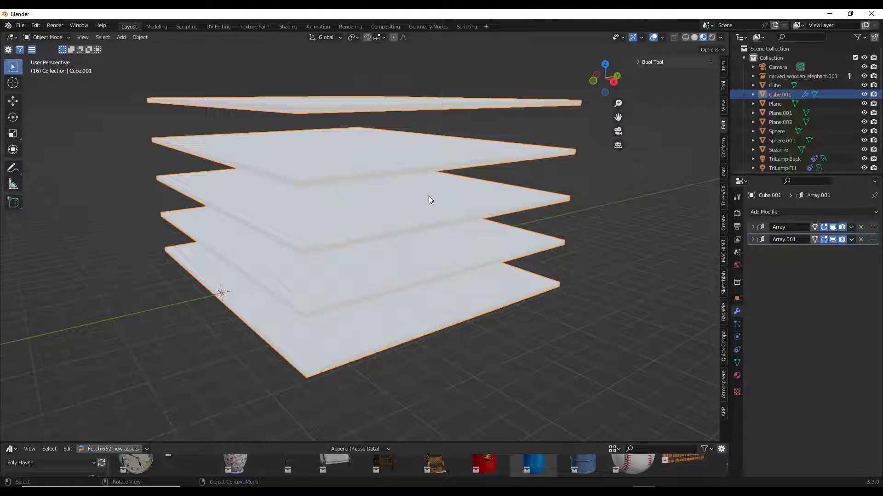
{"action": "middle_click_drag", "start_coordinate": [442, 197], "coordinate": [440, 200]}
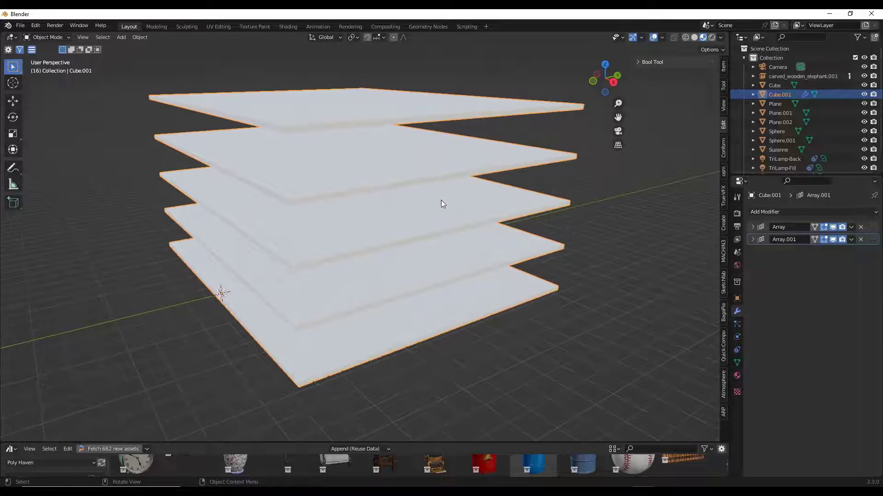
Step: Apply the second Array modifier and the first one to the plank's mesh
{"action": "left_click", "coordinate": [851, 240]}
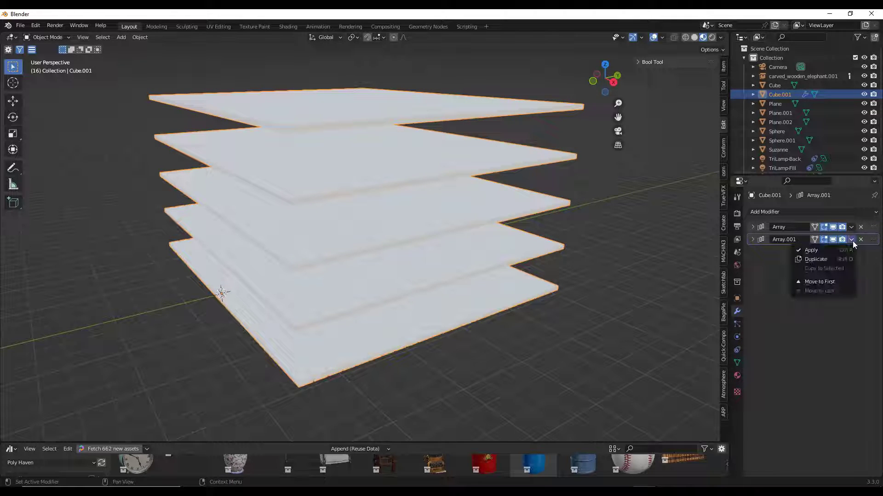
{"action": "left_click", "coordinate": [816, 250]}
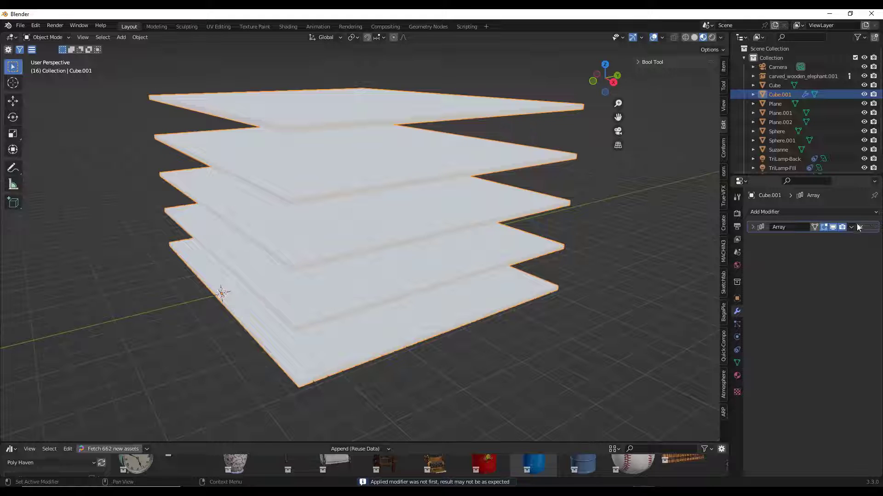
{"action": "left_click", "coordinate": [851, 227]}
{"action": "left_click", "coordinate": [825, 236]}
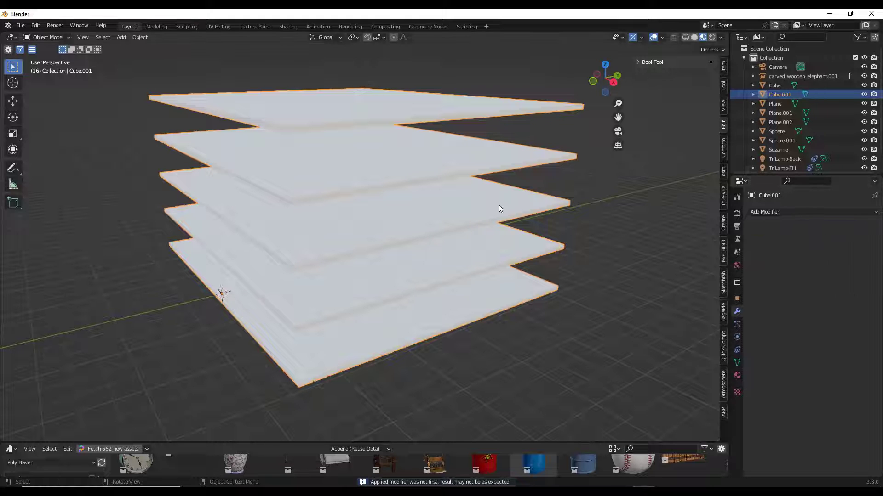
{"action": "mouse_move", "coordinate": [361, 246]}
{"action": "middle_mouse_down"}
{"action": "mouse_move", "coordinate": [379, 231]}
{"action": "mouse_move", "coordinate": [325, 256]}
{"action": "mouse_move", "coordinate": [365, 250]}
{"action": "middle_mouse_up"}
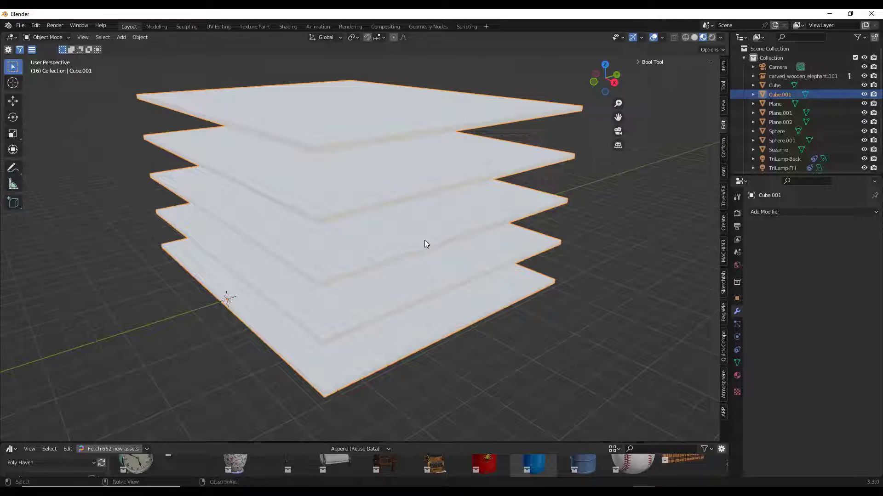
Step: Undo the application of both Array modifiers
{"action": "key", "text": "ctrl+z"}
{"action": "key", "text": "ctrl+z"}
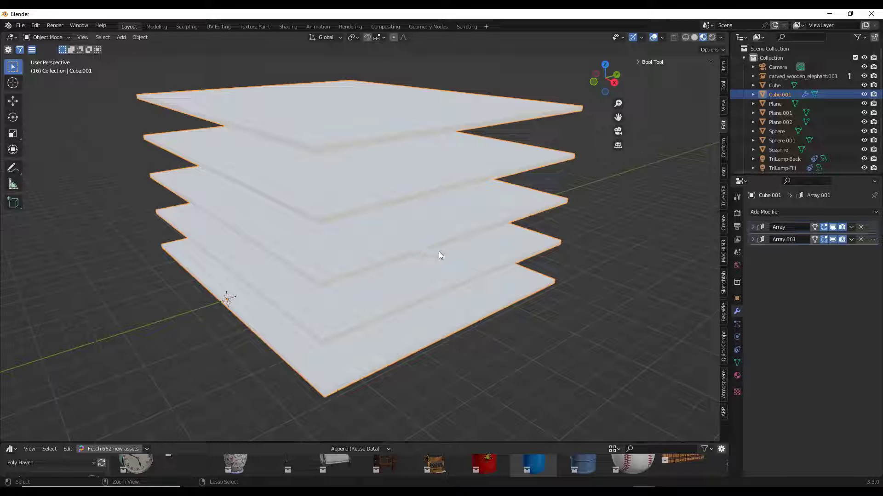
{"action": "key", "text": "ctrl+z"}
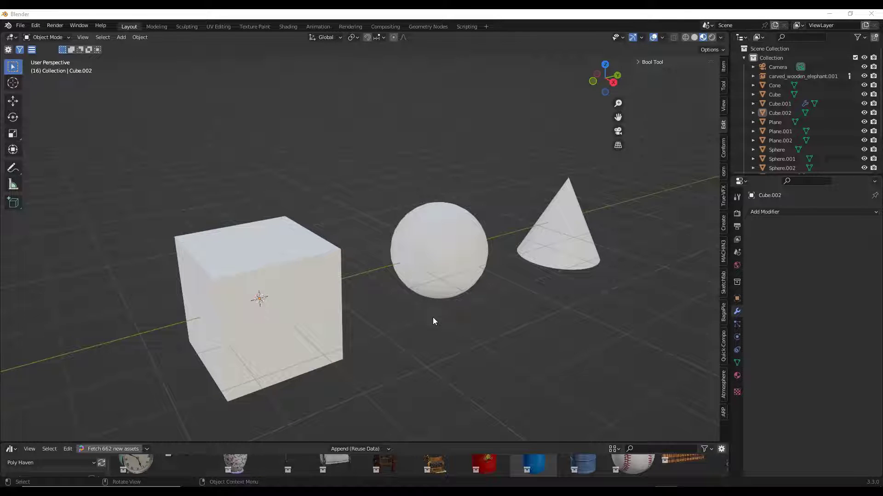
{"action": "scroll", "coordinate": [474, 220], "scroll_direction": "down", "scroll_amount": 3}
{"action": "scroll", "coordinate": [442, 259], "scroll_direction": "up", "scroll_amount": 2}
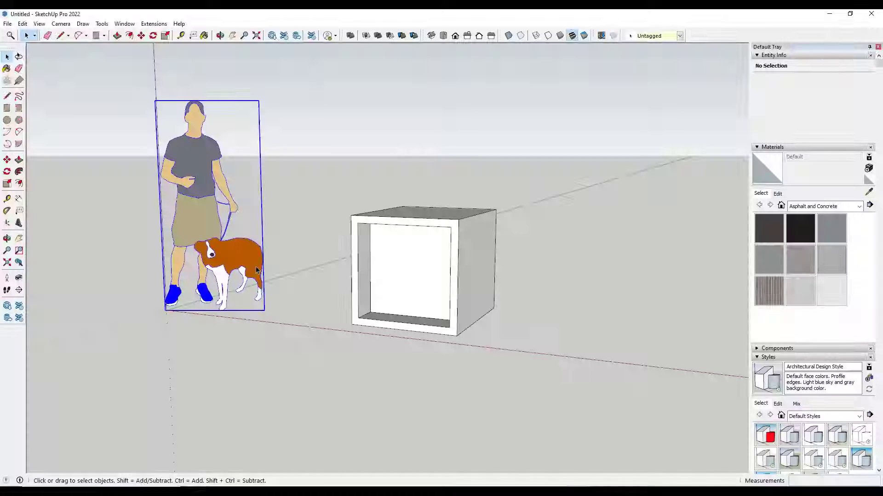
Step: In SketchUp, move the person-and-dog component straight up by about 2' 8 11/16"
{"action": "left_click", "coordinate": [263, 284]}
{"action": "key", "text": "m"}
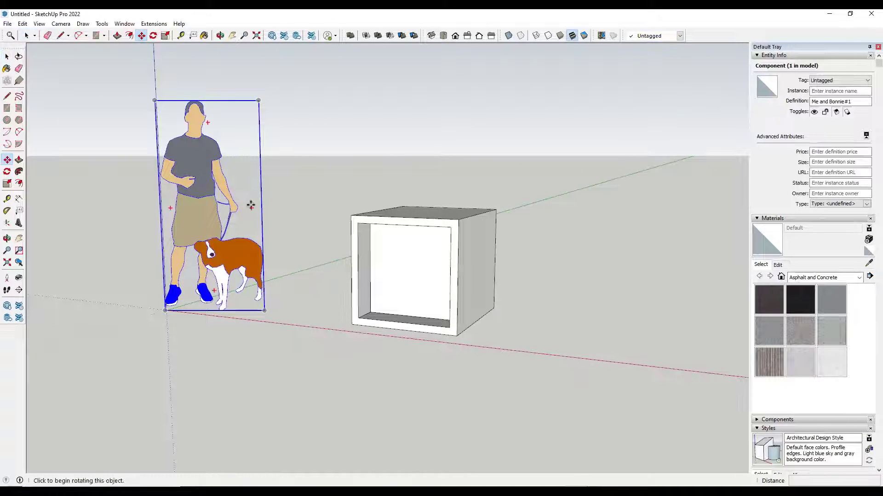
{"action": "mouse_move", "coordinate": [261, 302]}
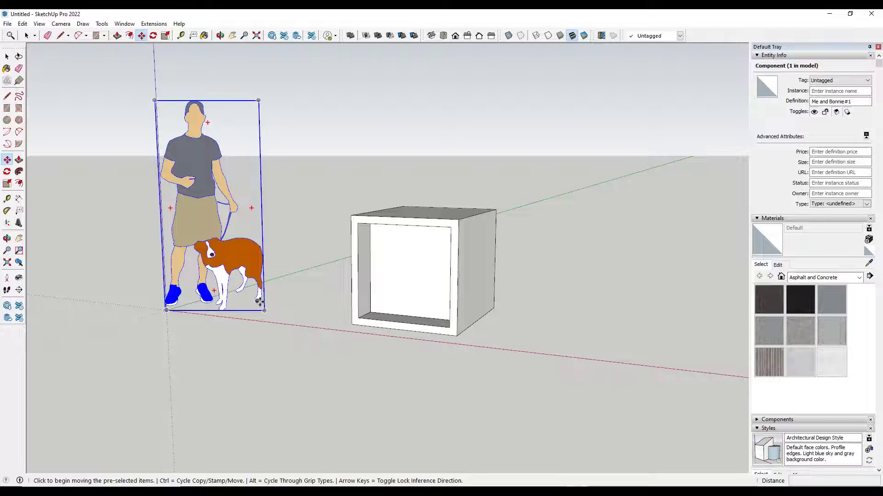
{"action": "left_click", "coordinate": [257, 302]}
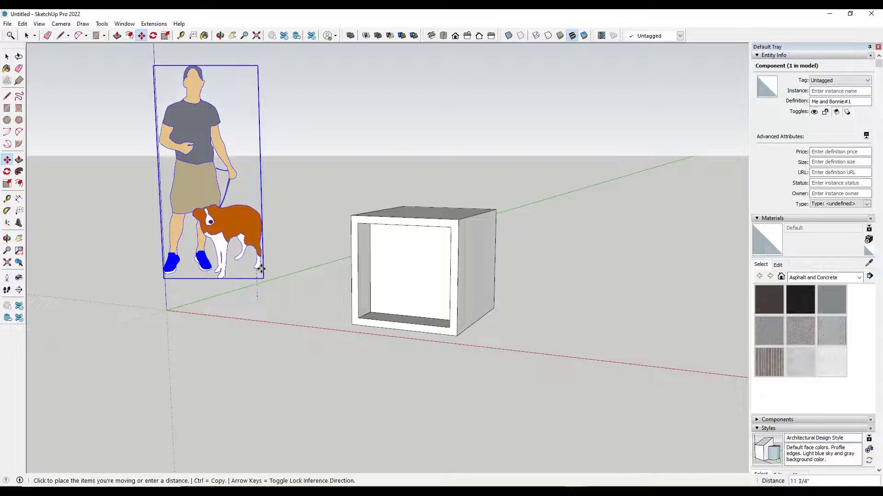
{"action": "key", "text": "Escape"}
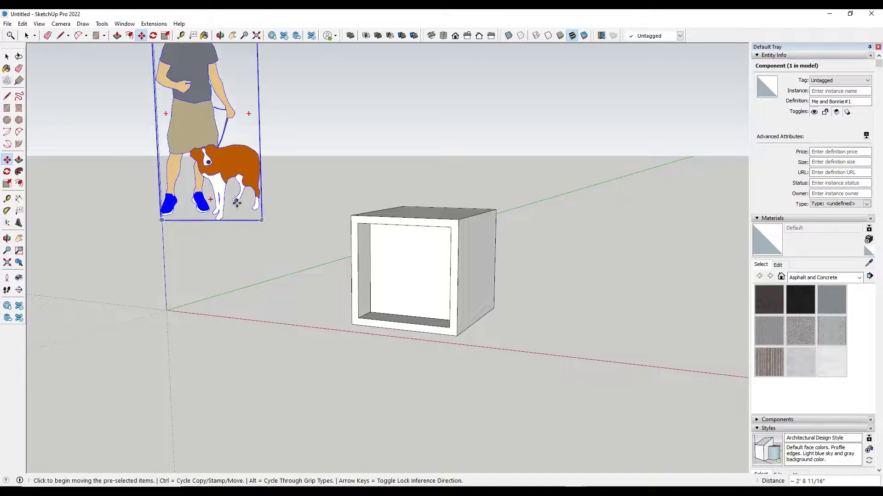
Step: Move the raised person-and-dog component back down to the ground beside the hollow box
{"action": "left_click", "coordinate": [253, 220]}
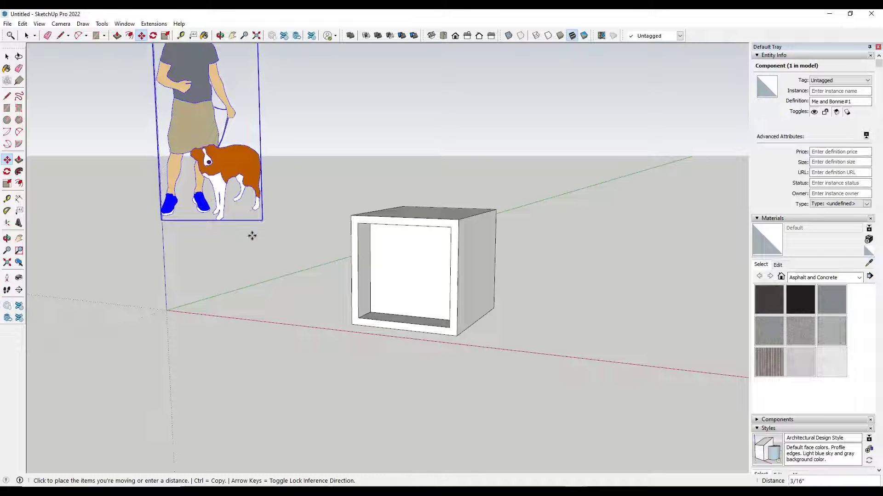
{"action": "left_click", "coordinate": [457, 331]}
{"action": "left_click", "coordinate": [258, 307]}
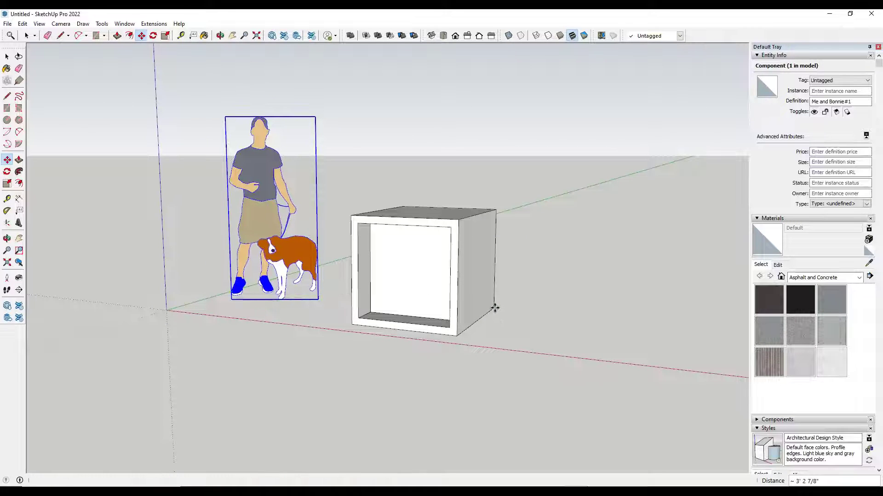
{"action": "key", "text": "space"}
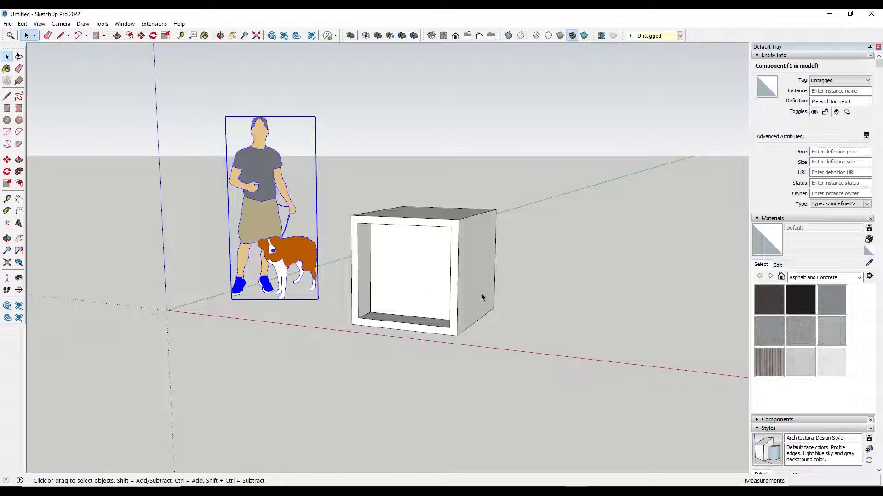
Step: Switch to Blender, turn on snapping, and enable several snap targets together, including Vertex and Edge
{"action": "left_click", "coordinate": [829, 13]}
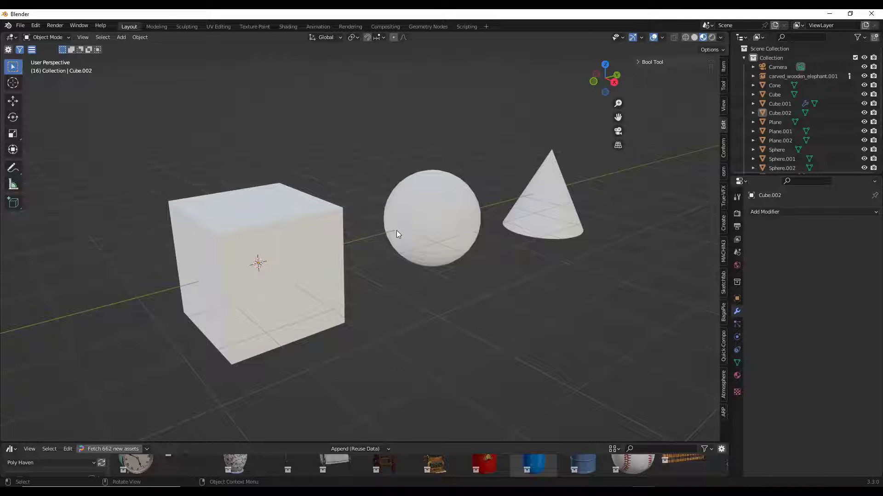
{"action": "middle_click_drag", "start_coordinate": [397, 235], "coordinate": [399, 164]}
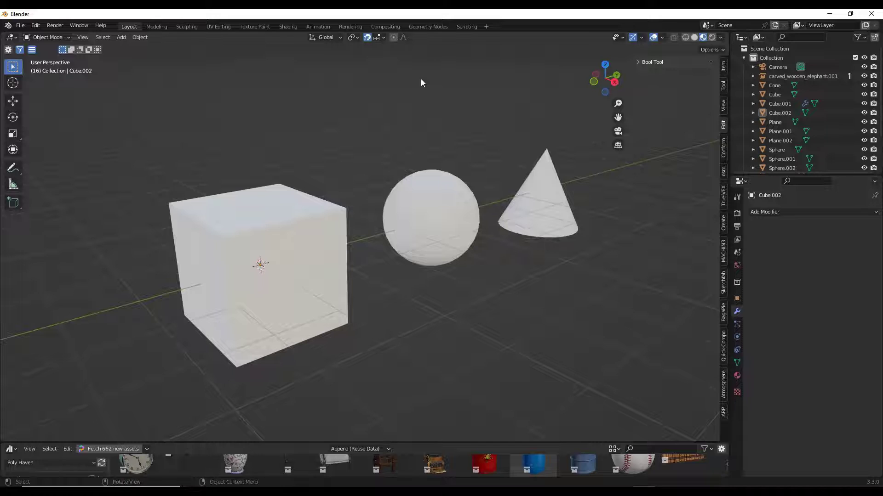
{"action": "left_click", "coordinate": [367, 38]}
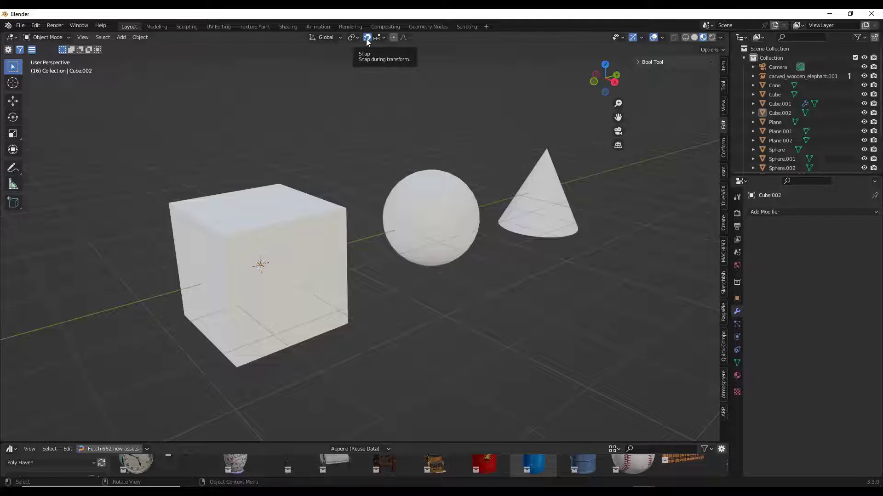
{"action": "left_click", "coordinate": [379, 37]}
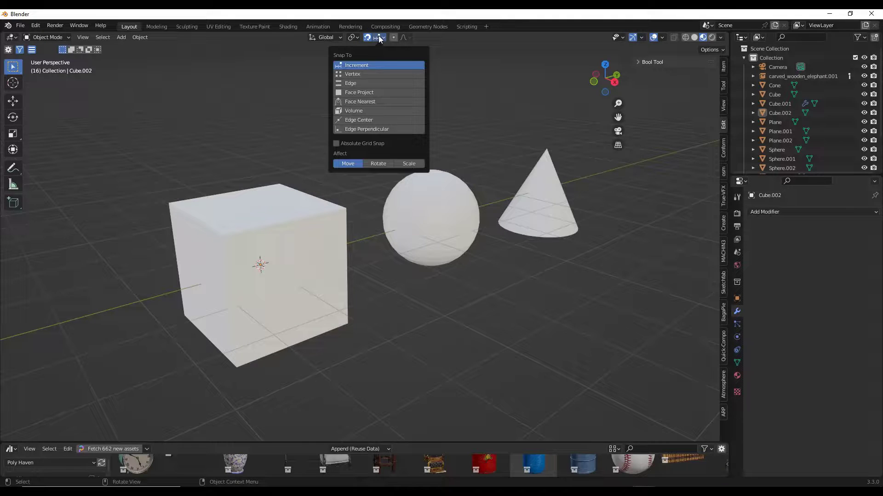
{"action": "left_click", "coordinate": [363, 74]}
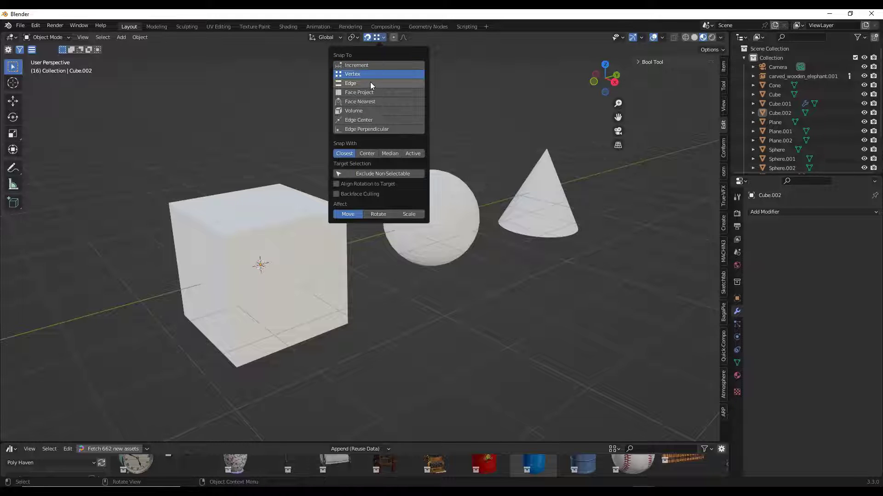
{"action": "left_click", "coordinate": [356, 82], "text": "shift"}
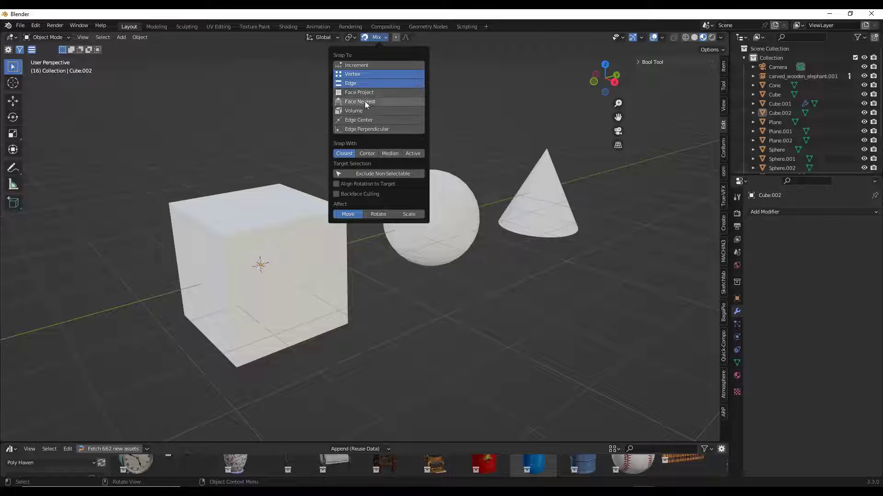
{"action": "left_click", "coordinate": [360, 112], "text": "shift"}
{"action": "left_click", "coordinate": [360, 119], "text": "shift"}
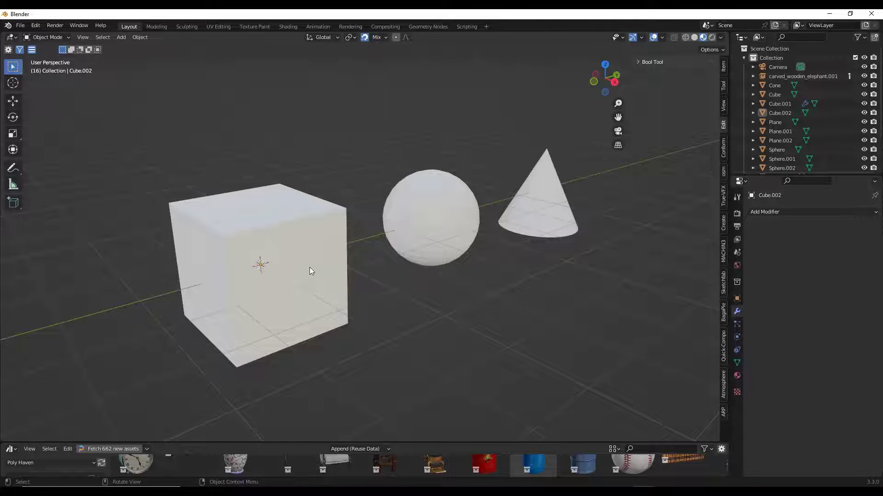
Step: Move the cube freely by about -0.02' in X and 0.05' in Z
{"action": "scroll", "coordinate": [354, 287], "scroll_direction": "down", "scroll_amount": 2}
{"action": "scroll", "coordinate": [354, 303], "scroll_direction": "up", "scroll_amount": 2}
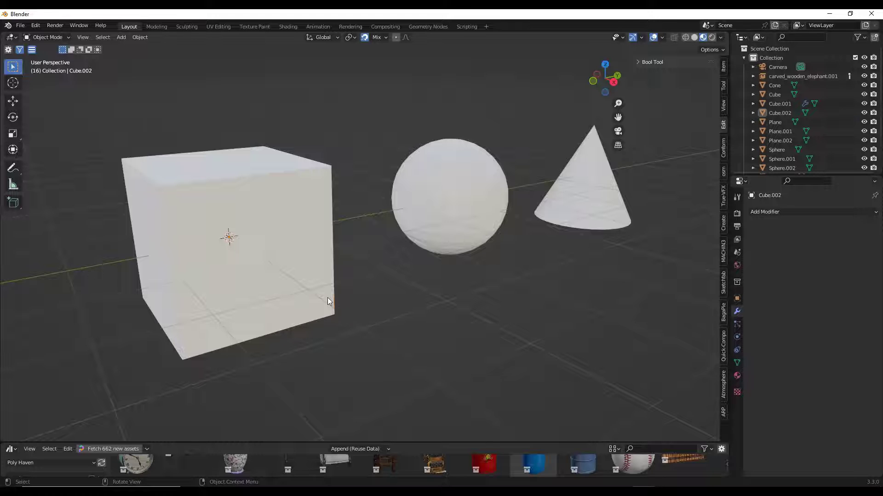
{"action": "left_click_drag", "start_coordinate": [327, 297], "coordinate": [315, 270]}
{"action": "right_click", "coordinate": [316, 270]}
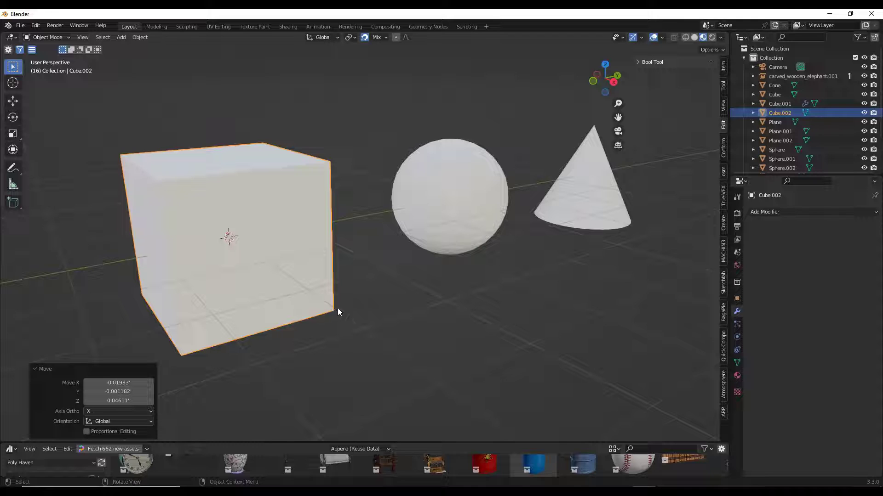
Step: Select the sphere between the cube and cone, and display the scene in solid shading
{"action": "scroll", "coordinate": [386, 258], "scroll_direction": "down", "scroll_amount": 3}
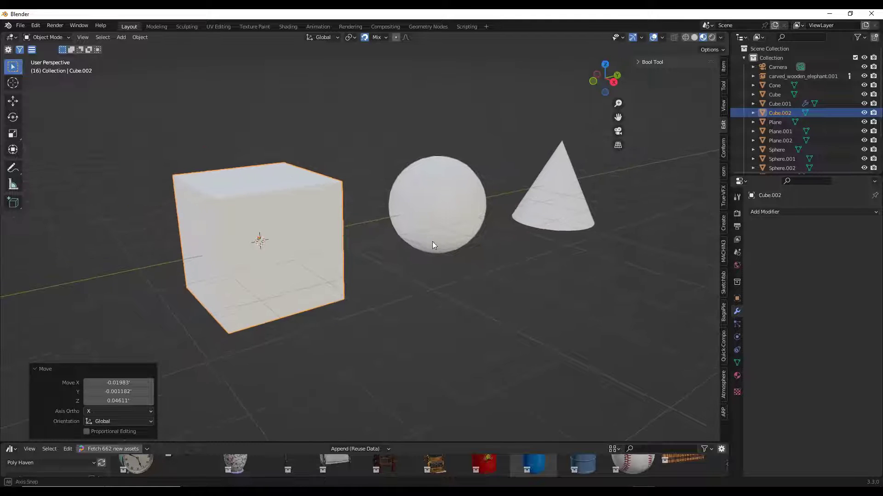
{"action": "left_click", "coordinate": [296, 269]}
{"action": "scroll", "coordinate": [322, 262], "scroll_direction": "up", "scroll_amount": 5}
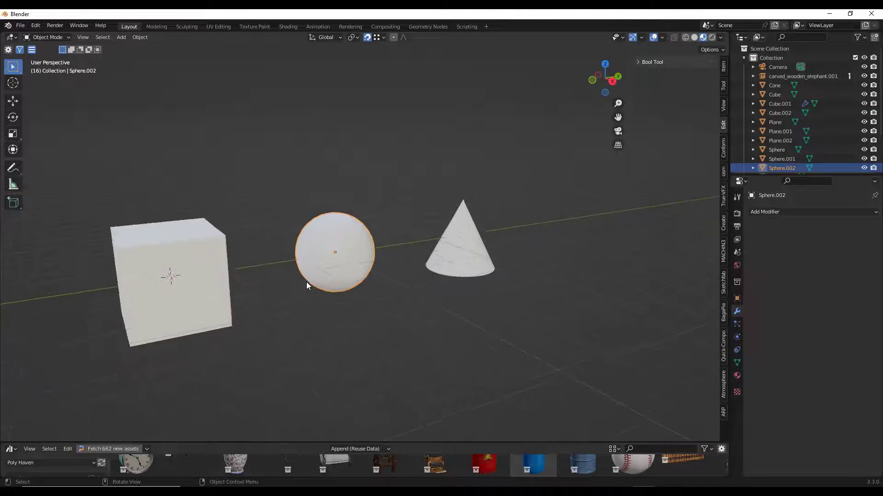
{"action": "left_click", "coordinate": [695, 39]}
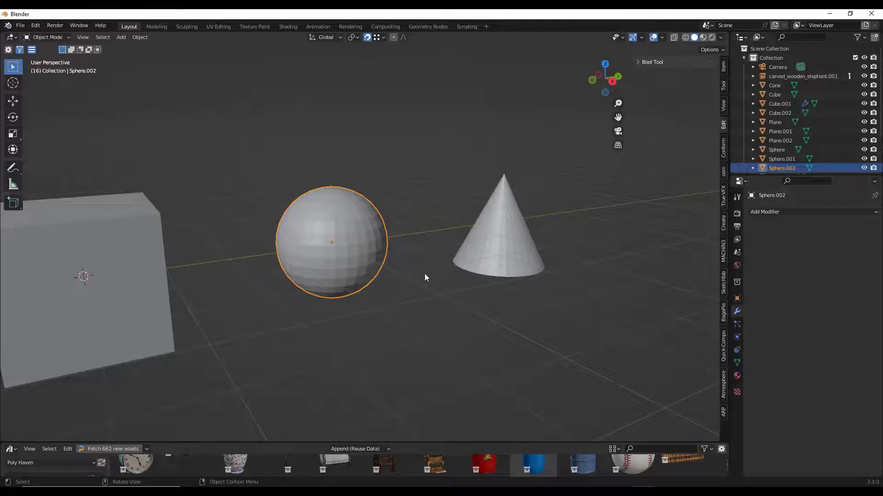
{"action": "middle_click_drag", "start_coordinate": [424, 274], "coordinate": [374, 272]}
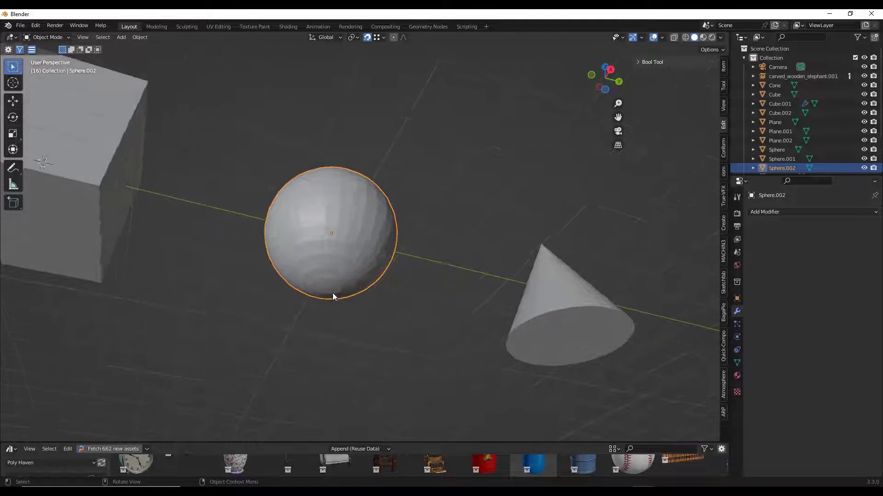
Step: Move the sphere -1' along the X axis
{"action": "key", "text": "ctrl+z"}
{"action": "left_click", "coordinate": [383, 37]}
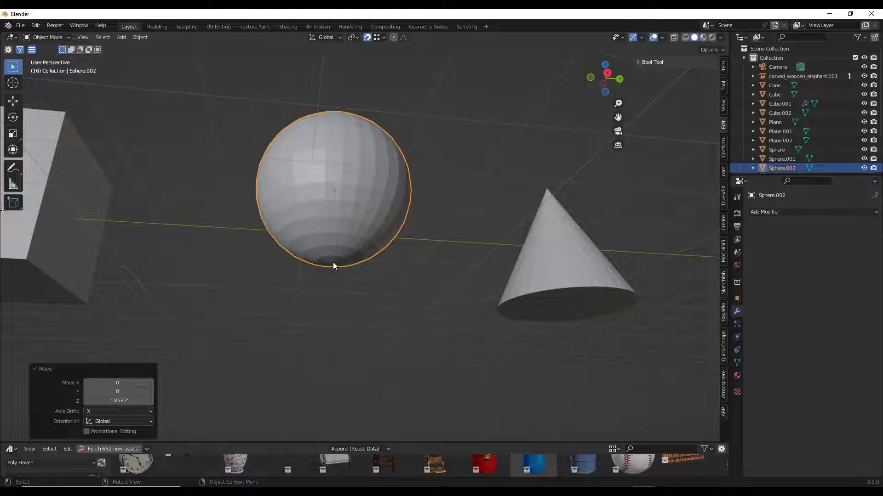
{"action": "key", "text": "g"}
{"action": "key", "text": "x"}
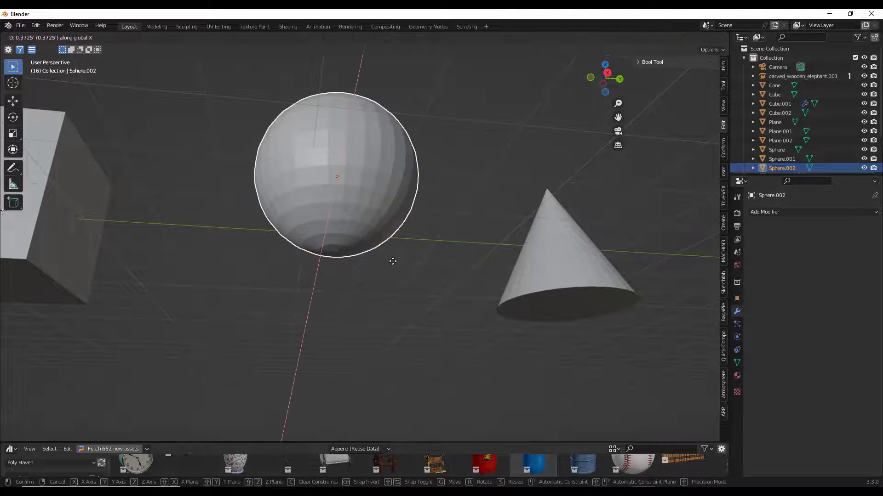
{"action": "left_click", "coordinate": [320, 286]}
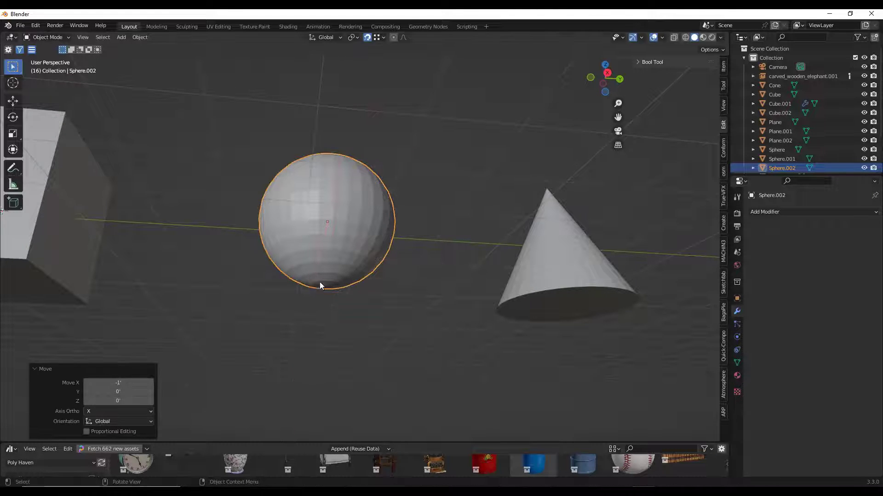
Step: Snap the sphere's center onto the cone's tip, and raise it about 1.82' along Z
{"action": "key", "text": "g"}
{"action": "left_click", "coordinate": [549, 191]}
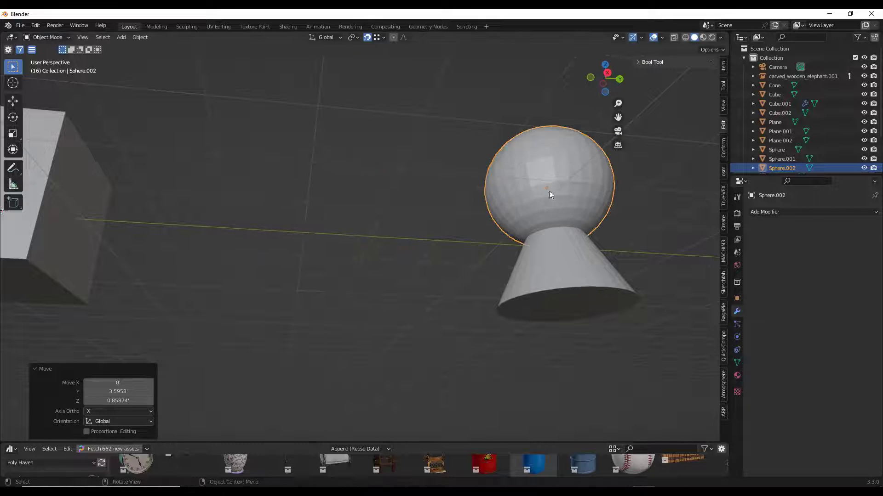
{"action": "key", "text": "g"}
{"action": "key", "text": "z"}
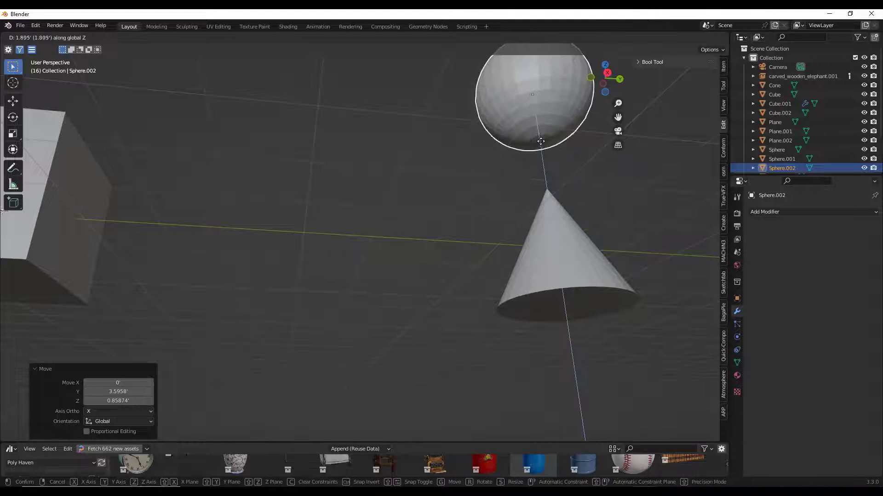
{"action": "left_click", "coordinate": [541, 142]}
{"action": "scroll", "coordinate": [543, 148], "scroll_direction": "up", "scroll_amount": 4}
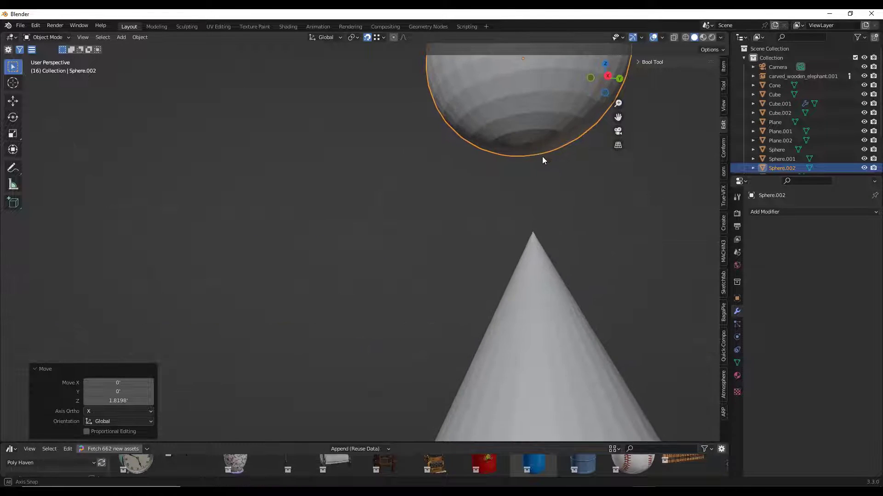
Step: Lower the sphere along Z so its center snaps to the cone's tip, and raise it about 1.41'
{"action": "key", "text": "g"}
{"action": "key", "text": "z"}
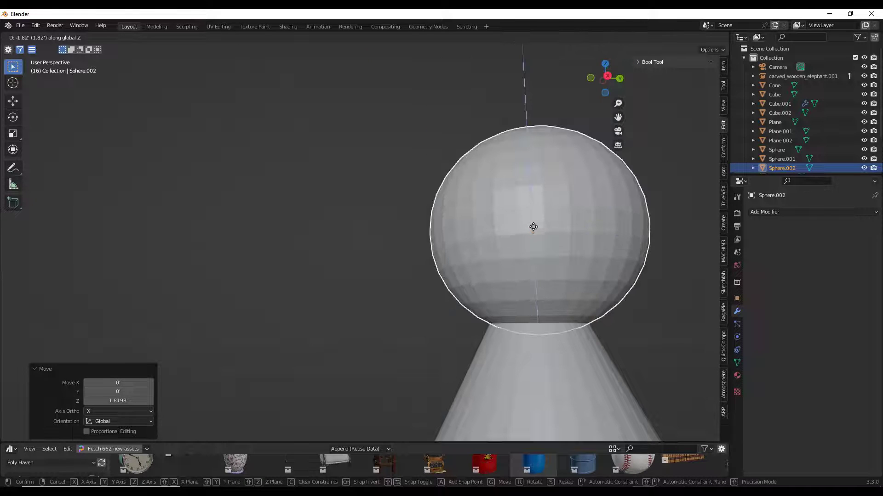
{"action": "left_click", "coordinate": [542, 232]}
{"action": "middle_click_drag", "start_coordinate": [542, 233], "coordinate": [508, 285]}
{"action": "key", "text": "g"}
{"action": "key", "text": "z"}
{"action": "left_click", "coordinate": [428, 110]}
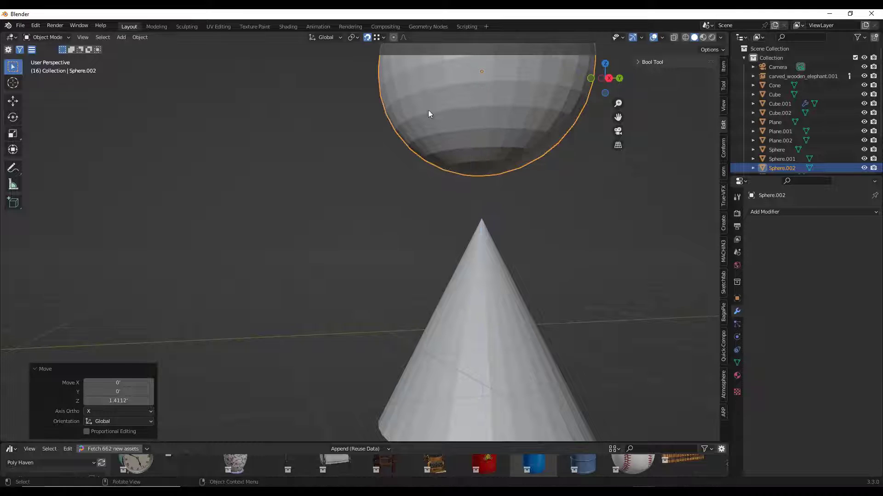
Step: Set snapping to use the Closest point, and lower the sphere about 0.41' along Z so its base sits on the cone's tip
{"action": "left_click", "coordinate": [378, 39]}
{"action": "left_click", "coordinate": [343, 153]}
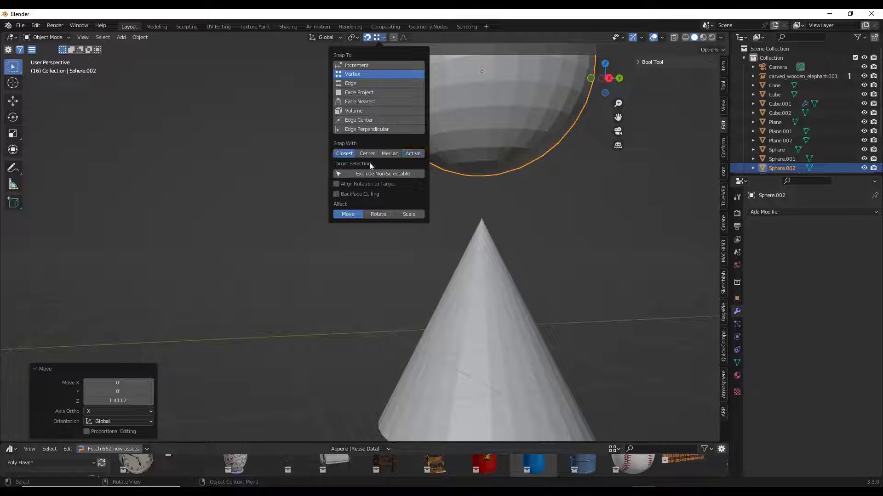
{"action": "key", "text": "g"}
{"action": "key", "text": "z"}
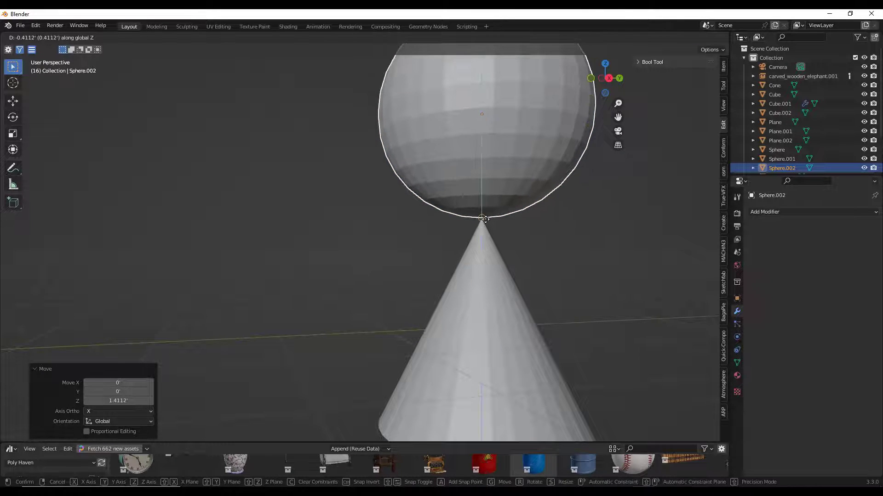
{"action": "left_click", "coordinate": [487, 223]}
{"action": "scroll", "coordinate": [487, 219], "scroll_direction": "down", "scroll_amount": 5}
{"action": "mouse_move", "coordinate": [437, 221]}
{"action": "middle_mouse_down"}
{"action": "mouse_move", "coordinate": [465, 259]}
{"action": "mouse_move", "coordinate": [444, 234]}
{"action": "mouse_move", "coordinate": [464, 233]}
{"action": "mouse_move", "coordinate": [450, 233]}
{"action": "middle_mouse_up"}
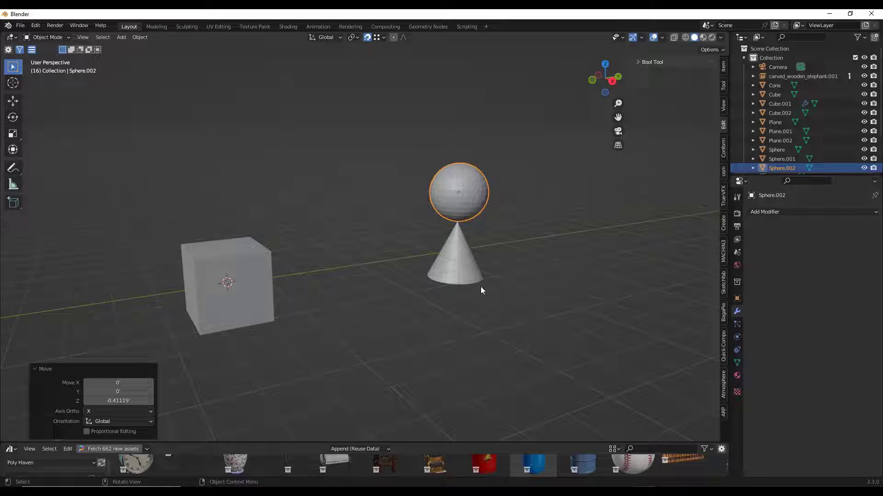
{"action": "scroll", "coordinate": [533, 262], "scroll_direction": "up", "scroll_amount": 2}
{"action": "scroll", "coordinate": [384, 232], "scroll_direction": "down", "scroll_amount": 2}
{"action": "scroll", "coordinate": [384, 230], "scroll_direction": "up", "scroll_amount": 2}
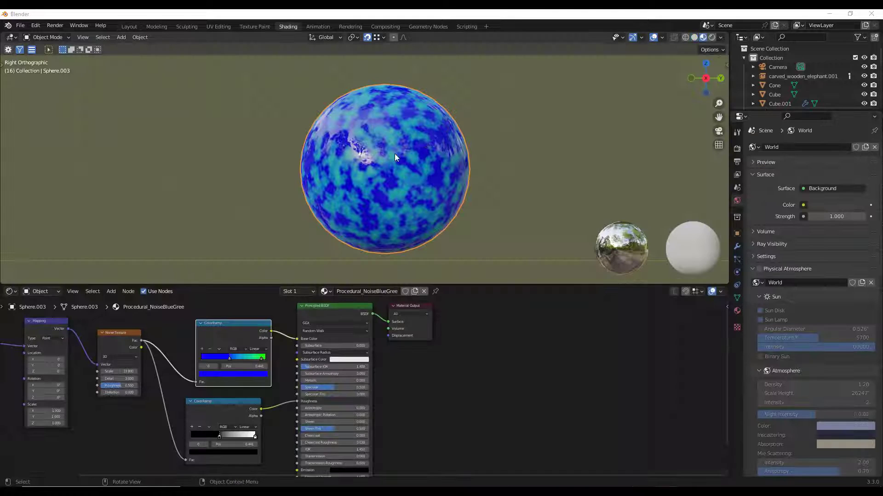
Step: View the Layout workspace and return to the Shading workspace
{"action": "left_click", "coordinate": [130, 26]}
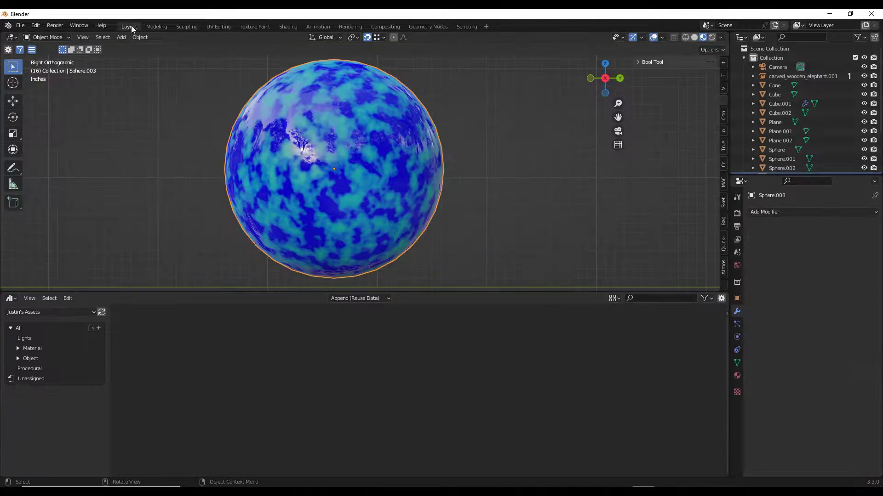
{"action": "left_click", "coordinate": [288, 27]}
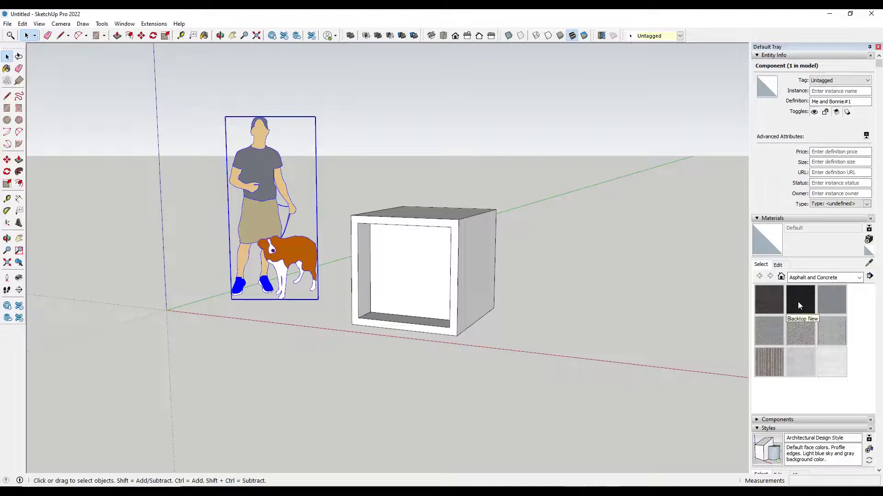
Step: In SketchUp, paint the hollow box with the Blacktop New material from Asphalt and Concrete
{"action": "left_click", "coordinate": [798, 302]}
{"action": "middle_click_drag", "start_coordinate": [502, 250], "coordinate": [373, 298]}
{"action": "scroll", "coordinate": [381, 241], "scroll_direction": "up", "scroll_amount": 3}
{"action": "middle_click_drag", "start_coordinate": [381, 241], "coordinate": [436, 246]}
{"action": "scroll", "coordinate": [442, 271], "scroll_direction": "down", "scroll_amount": 3}
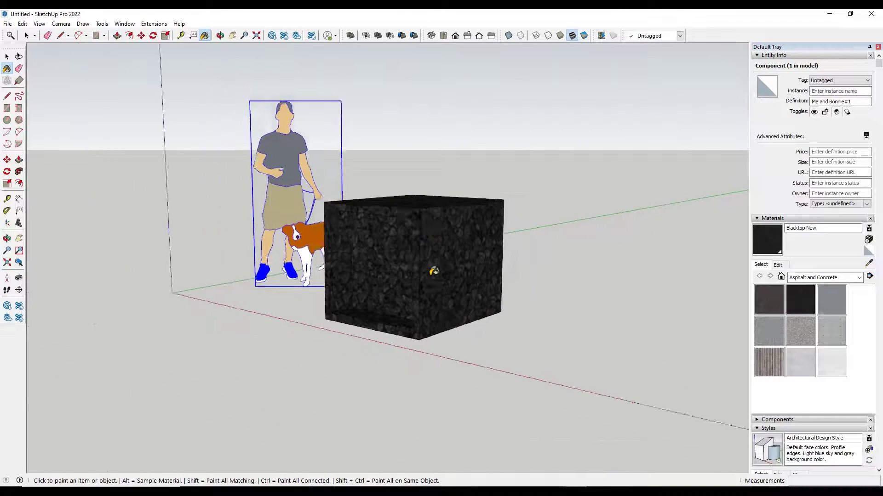
{"action": "mouse_move", "coordinate": [475, 207]}
{"action": "middle_mouse_down"}
{"action": "mouse_move", "coordinate": [400, 258]}
{"action": "mouse_move", "coordinate": [421, 267]}
{"action": "middle_mouse_up"}
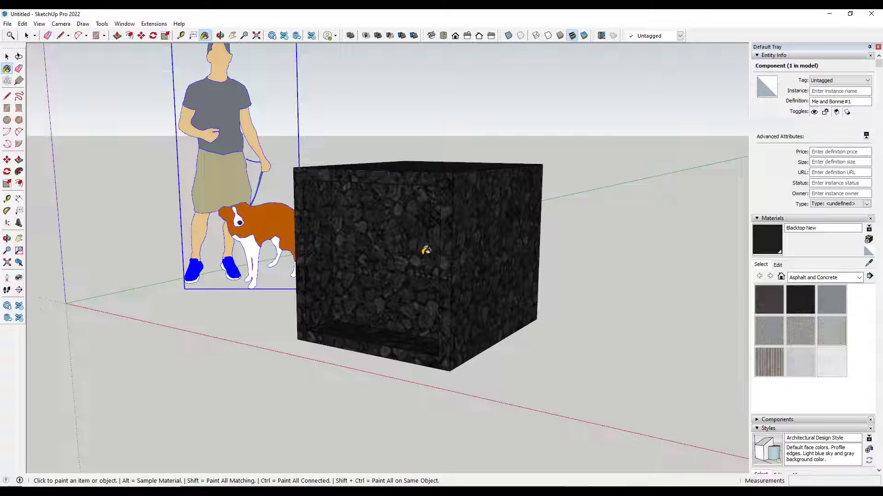
Step: Switch to Blender and set the sphere material's Noise Texture to scale 14.2, detail 6.1 and roughness 0.625
{"action": "left_click", "coordinate": [829, 14]}
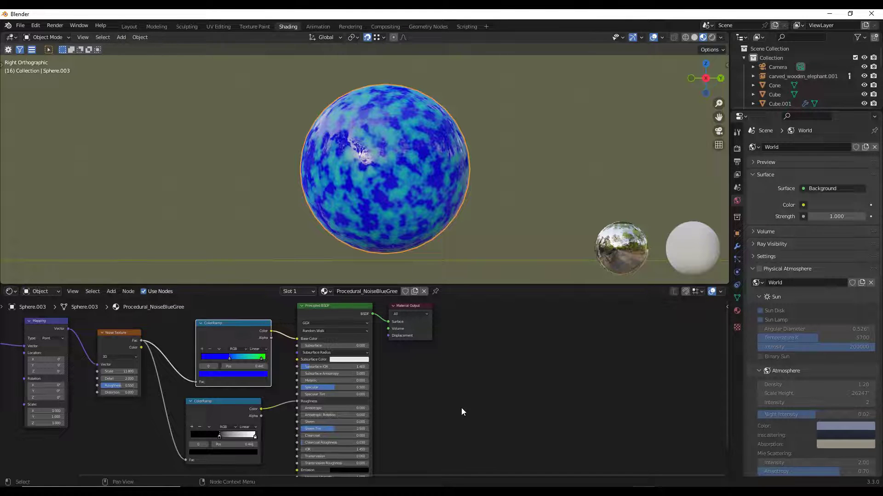
{"action": "scroll", "coordinate": [434, 352], "scroll_direction": "down", "scroll_amount": 4}
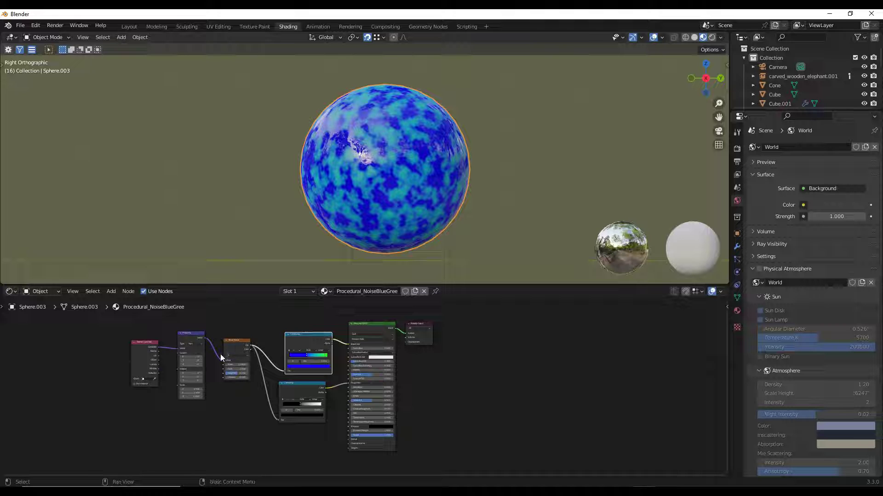
{"action": "scroll", "coordinate": [253, 378], "scroll_direction": "up", "scroll_amount": 8}
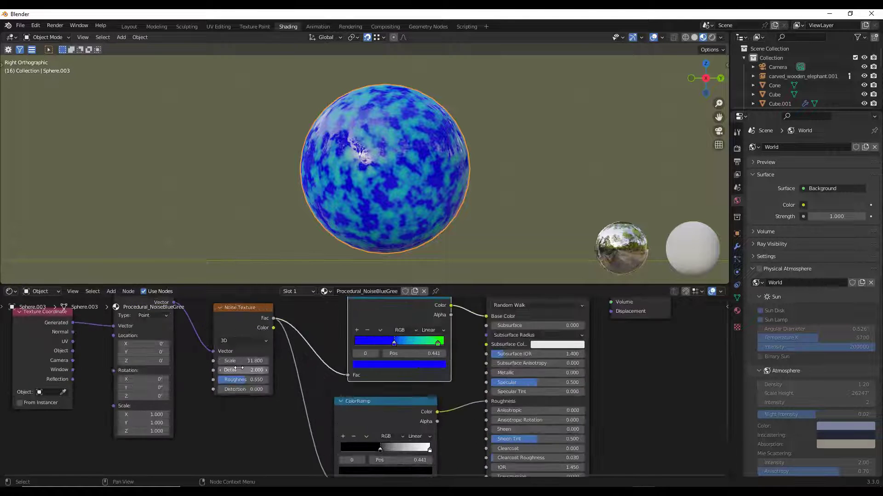
{"action": "scroll", "coordinate": [317, 359], "scroll_direction": "down", "scroll_amount": 5}
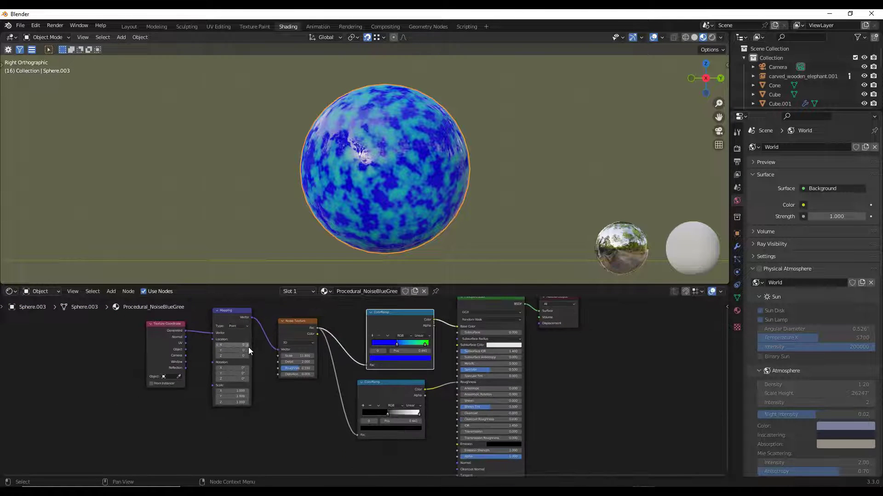
{"action": "scroll", "coordinate": [294, 354], "scroll_direction": "up", "scroll_amount": 8}
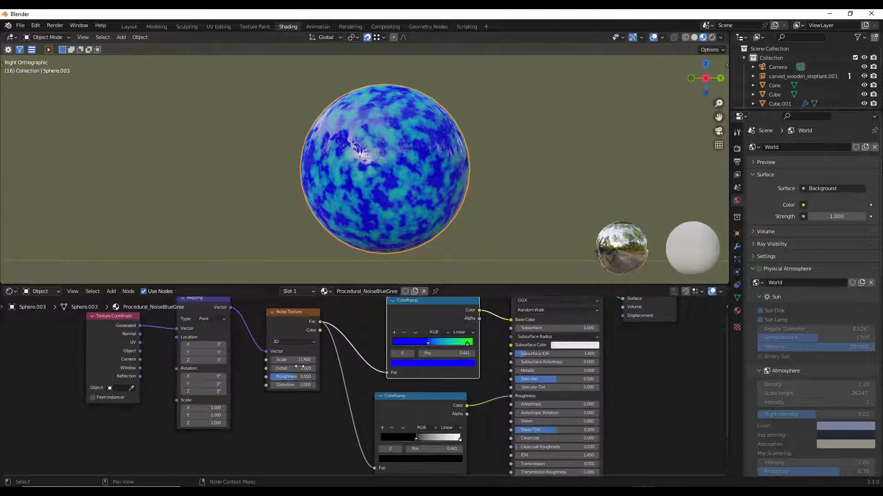
{"action": "left_click_drag", "start_coordinate": [294, 353], "coordinate": [295, 390]}
{"action": "scroll", "coordinate": [367, 170], "scroll_direction": "up", "scroll_amount": 5}
{"action": "mouse_move", "coordinate": [294, 353]}
{"action": "left_mouse_down"}
{"action": "mouse_move", "coordinate": [276, 353]}
{"action": "mouse_move", "coordinate": [296, 353]}
{"action": "left_mouse_up"}
{"action": "scroll", "coordinate": [366, 131], "scroll_direction": "down", "scroll_amount": 8}
{"action": "scroll", "coordinate": [368, 106], "scroll_direction": "up", "scroll_amount": 3}
{"action": "scroll", "coordinate": [382, 112], "scroll_direction": "down", "scroll_amount": 2}
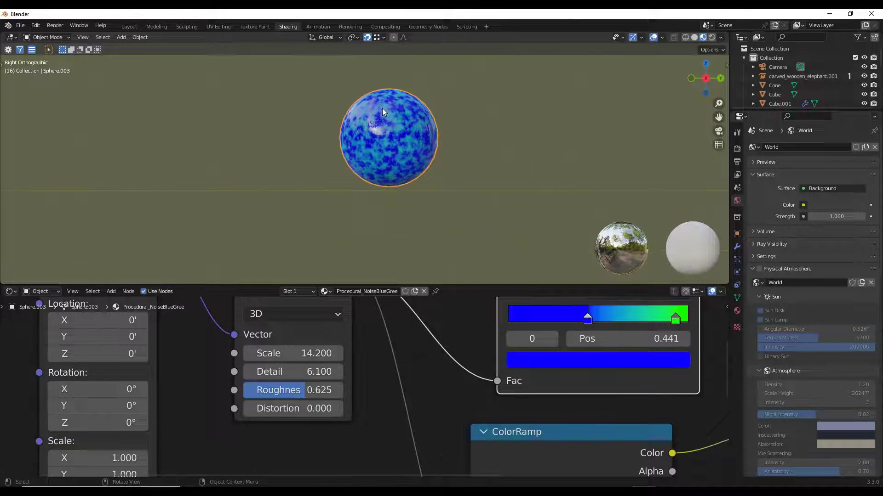
Step: Show the Asset Browser in place of the node editor and apply the Boards - Herringbone material to the sphere
{"action": "scroll", "coordinate": [387, 110], "scroll_direction": "up", "scroll_amount": 2}
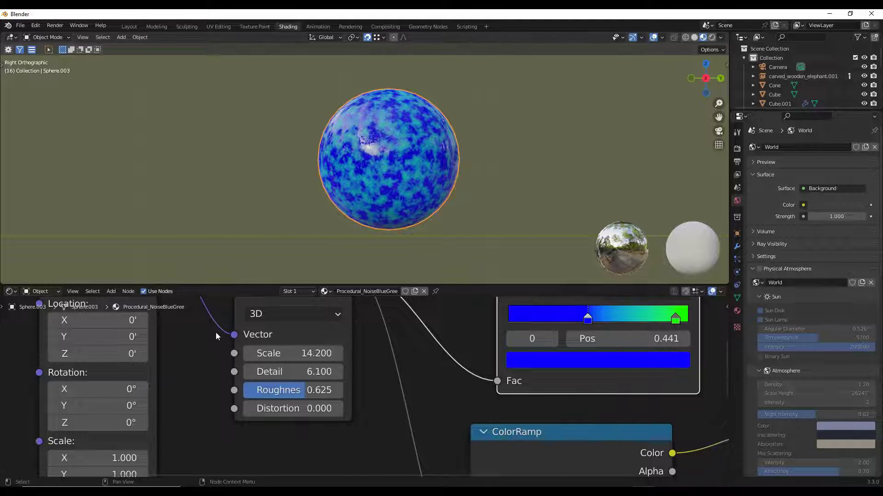
{"action": "left_click", "coordinate": [33, 292]}
{"action": "left_click", "coordinate": [11, 292]}
{"action": "left_click", "coordinate": [14, 294]}
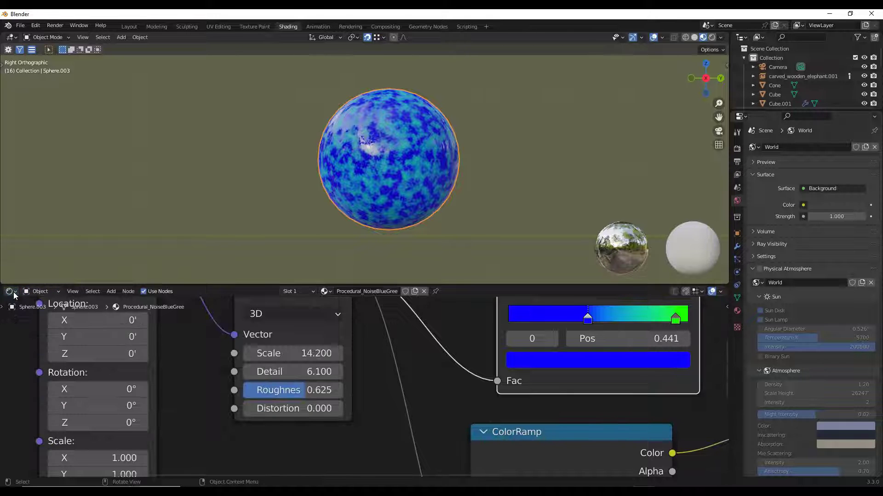
{"action": "left_click", "coordinate": [12, 292]}
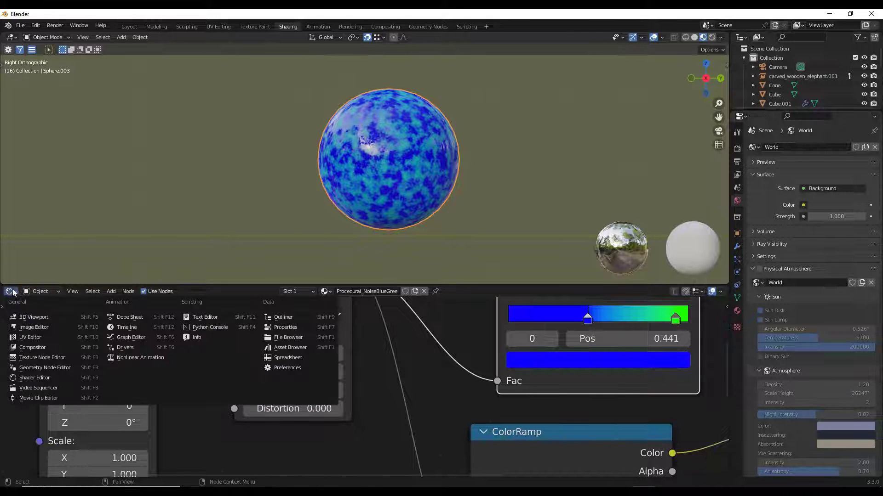
{"action": "left_click", "coordinate": [298, 361]}
{"action": "left_click_drag", "start_coordinate": [196, 358], "coordinate": [377, 161]}
{"action": "scroll", "coordinate": [374, 137], "scroll_direction": "up", "scroll_amount": 2}
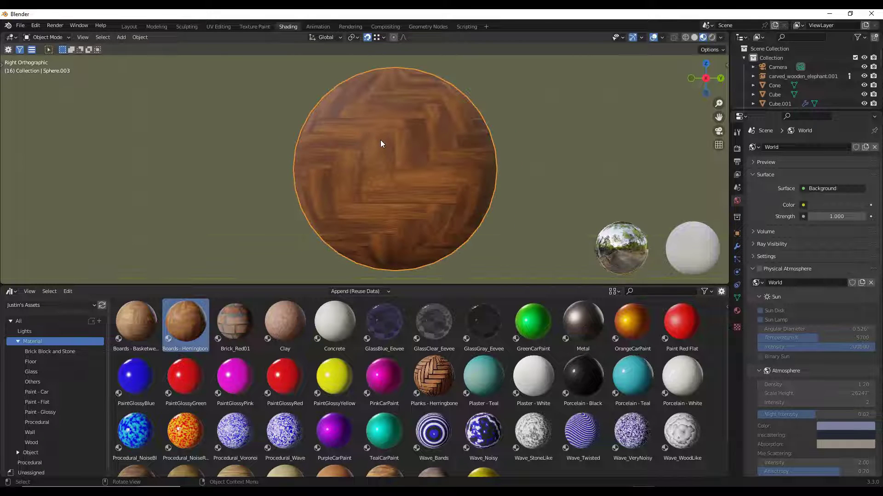
{"action": "scroll", "coordinate": [379, 140], "scroll_direction": "up", "scroll_amount": 1}
{"action": "scroll", "coordinate": [381, 144], "scroll_direction": "down", "scroll_amount": 1}
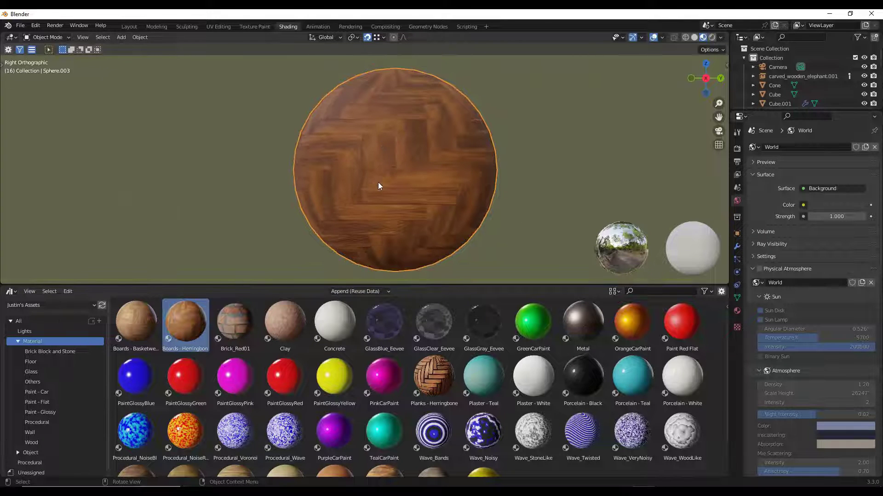
Step: Return to the Shader Editor and set the Boards - Herringbone material's Principled BSDF roughness to 0.427
{"action": "left_click", "coordinate": [12, 298]}
{"action": "left_click", "coordinate": [30, 381]}
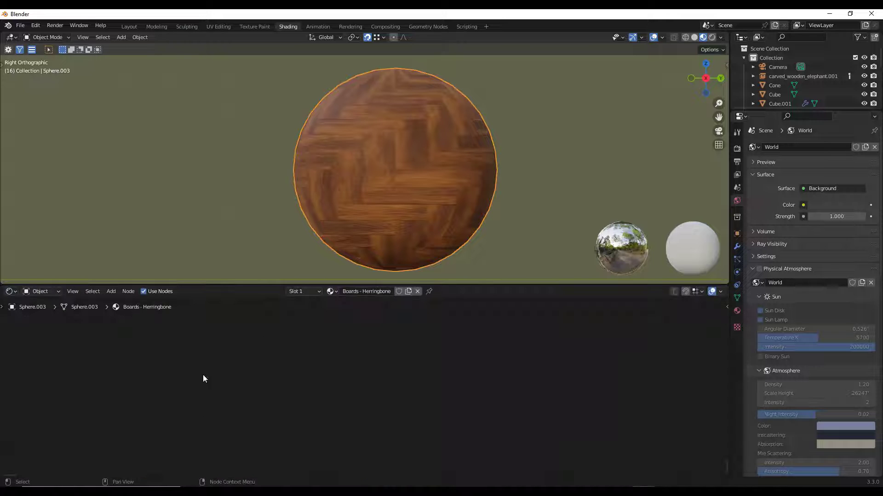
{"action": "key", "text": "Home"}
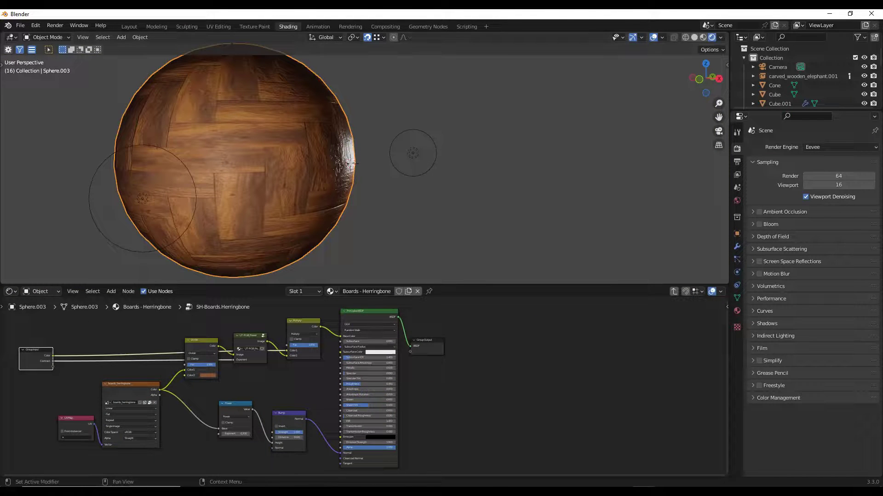
{"action": "scroll", "coordinate": [363, 396], "scroll_direction": "up", "scroll_amount": 5}
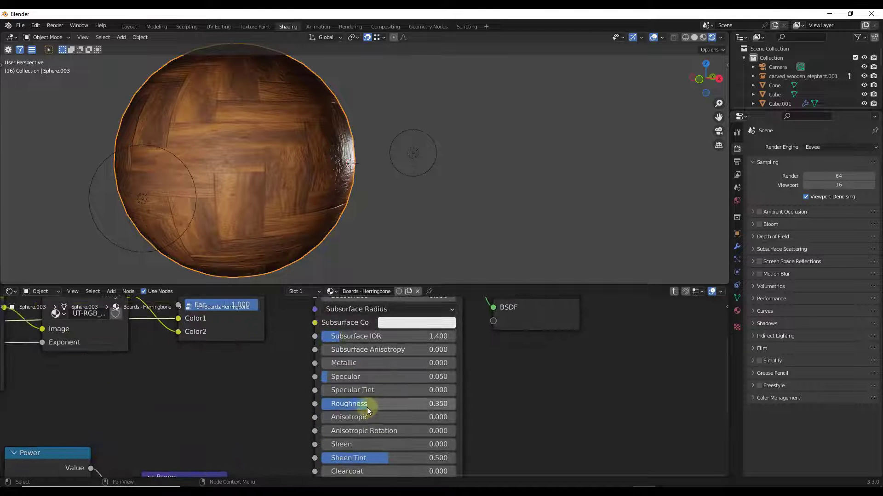
{"action": "mouse_move", "coordinate": [368, 410]}
{"action": "left_mouse_down"}
{"action": "mouse_move", "coordinate": [391, 404]}
{"action": "mouse_move", "coordinate": [353, 404]}
{"action": "left_mouse_up"}
{"action": "scroll", "coordinate": [366, 433], "scroll_direction": "down", "scroll_amount": 10}
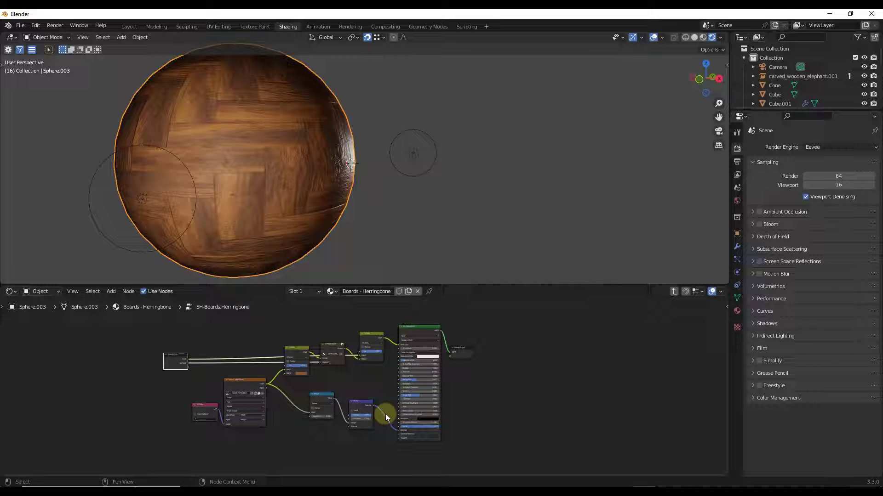
Step: Examine the sphere's wood surface up close, including its highlights and bump detail, alongside the Principled BSDF settings
{"action": "scroll", "coordinate": [417, 402], "scroll_direction": "up", "scroll_amount": 2}
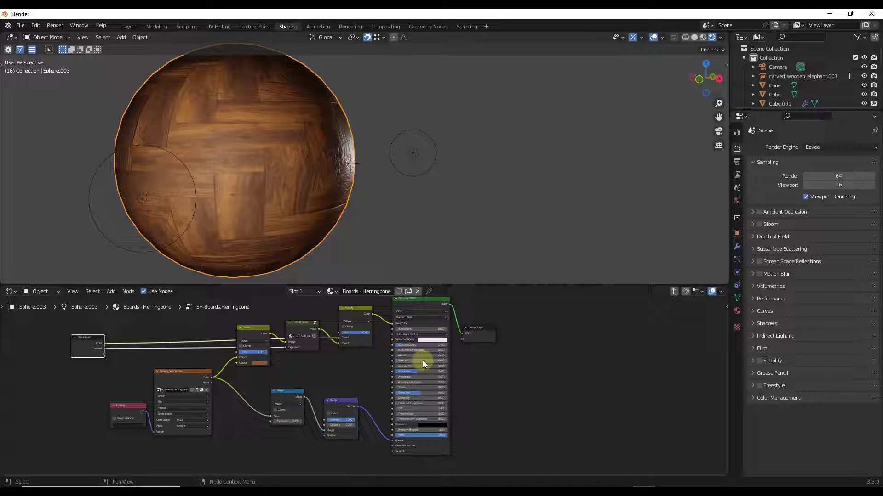
{"action": "scroll", "coordinate": [252, 145], "scroll_direction": "up", "scroll_amount": 2}
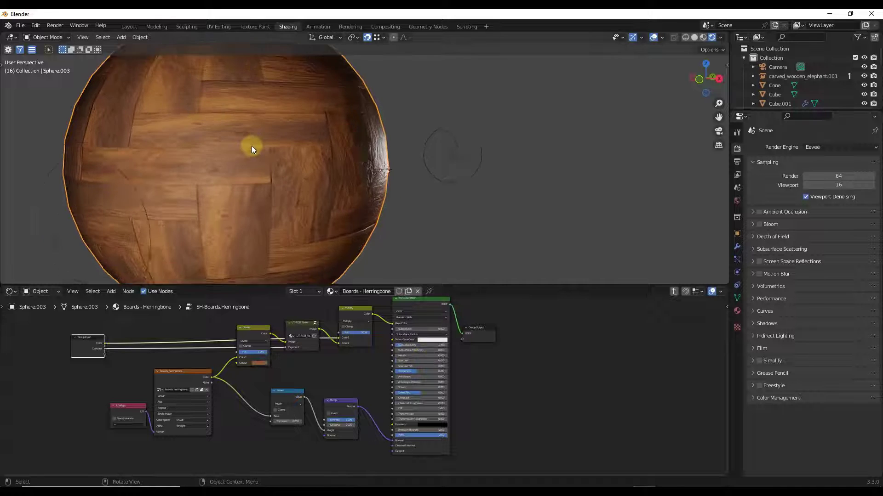
{"action": "scroll", "coordinate": [391, 167], "scroll_direction": "down", "scroll_amount": 1}
{"action": "scroll", "coordinate": [409, 173], "scroll_direction": "down", "scroll_amount": 2}
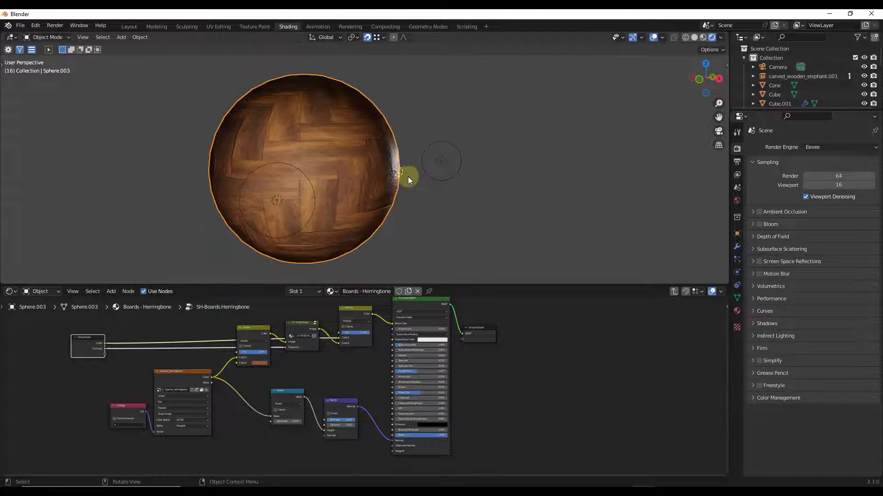
{"action": "scroll", "coordinate": [408, 177], "scroll_direction": "up", "scroll_amount": 4}
{"action": "scroll", "coordinate": [411, 383], "scroll_direction": "up", "scroll_amount": 5}
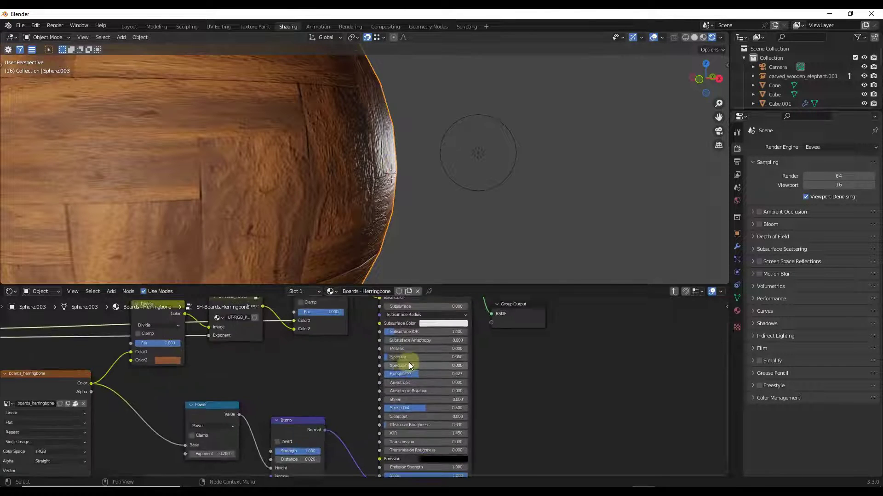
{"action": "left_click_drag", "start_coordinate": [428, 383], "coordinate": [401, 383]}
{"action": "scroll", "coordinate": [429, 383], "scroll_direction": "down", "scroll_amount": 5}
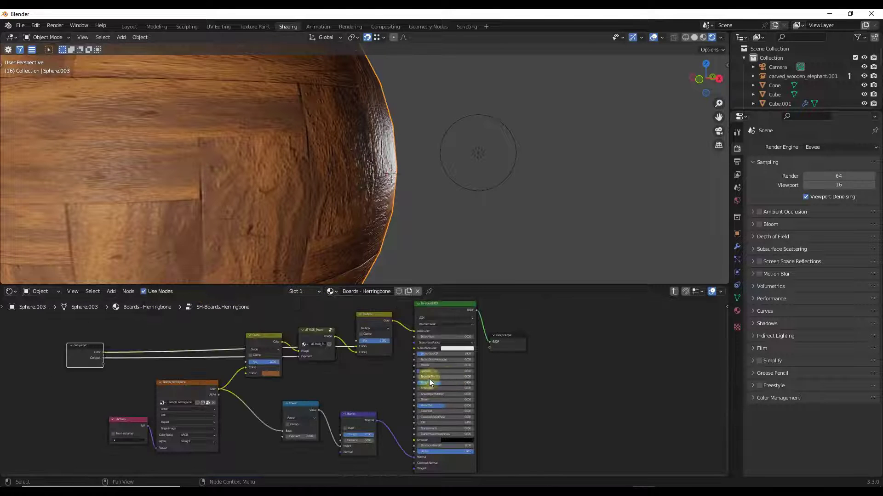
{"action": "scroll", "coordinate": [354, 162], "scroll_direction": "down", "scroll_amount": 3}
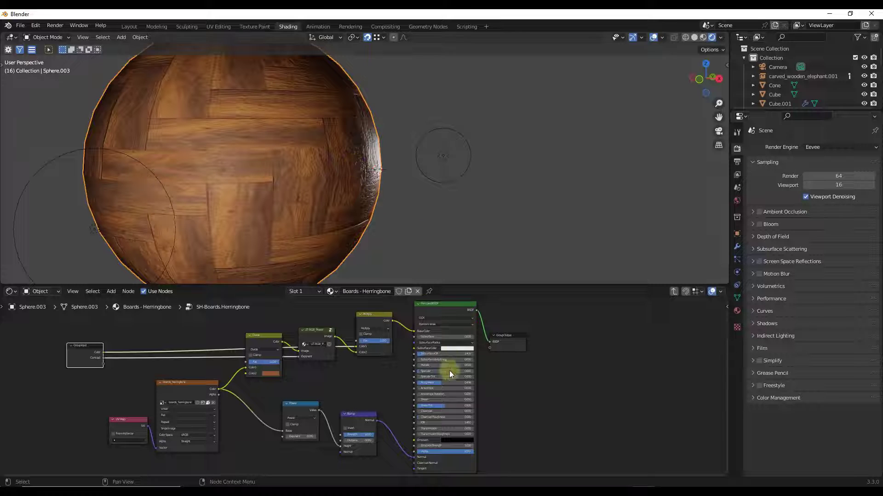
{"action": "scroll", "coordinate": [477, 404], "scroll_direction": "down", "scroll_amount": 2}
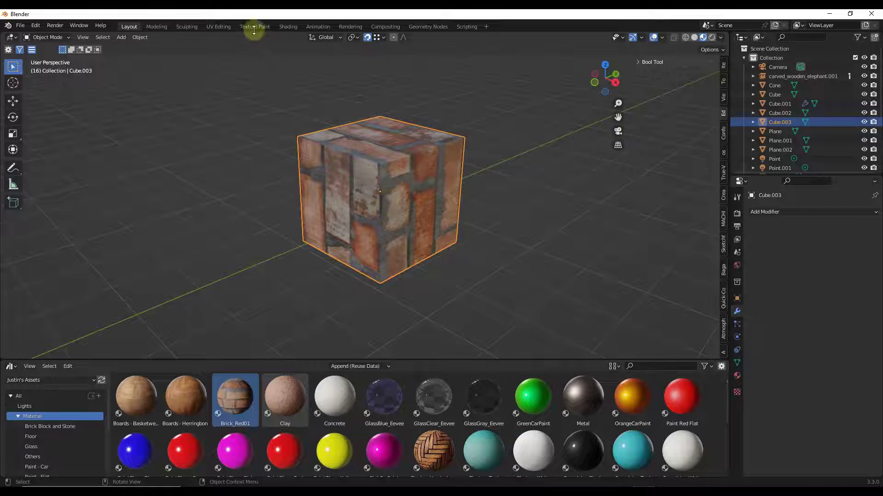
Step: In the UV Editing workspace, select the brick cube's whole mesh and all its UVs, and try moving them over the texture
{"action": "left_click", "coordinate": [219, 27]}
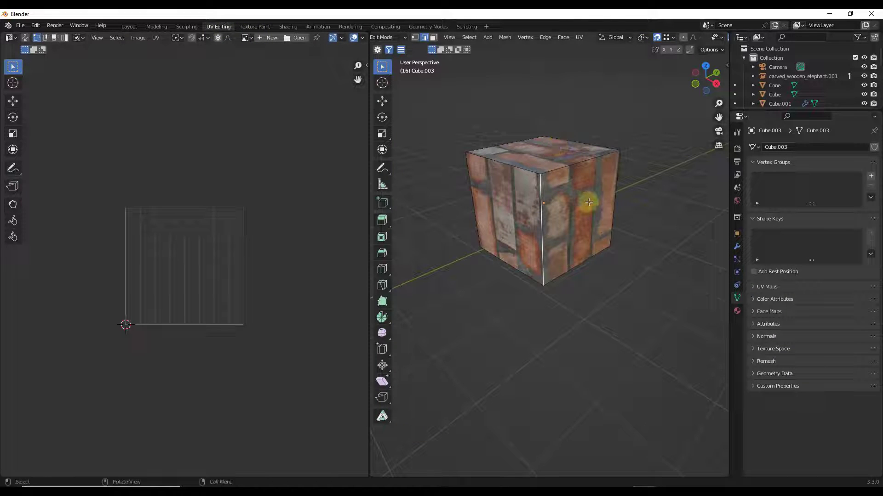
{"action": "middle_click_drag", "start_coordinate": [585, 202], "coordinate": [584, 199]}
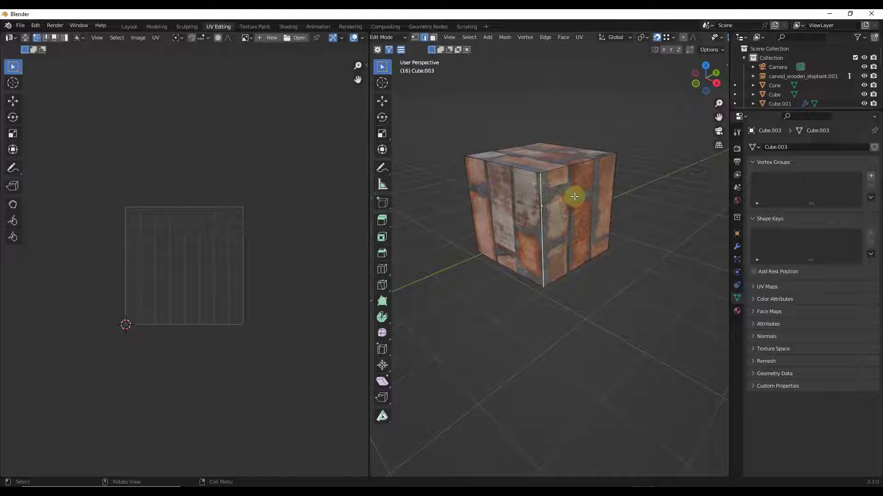
{"action": "key", "text": "a"}
{"action": "scroll", "coordinate": [227, 277], "scroll_direction": "down", "scroll_amount": 7}
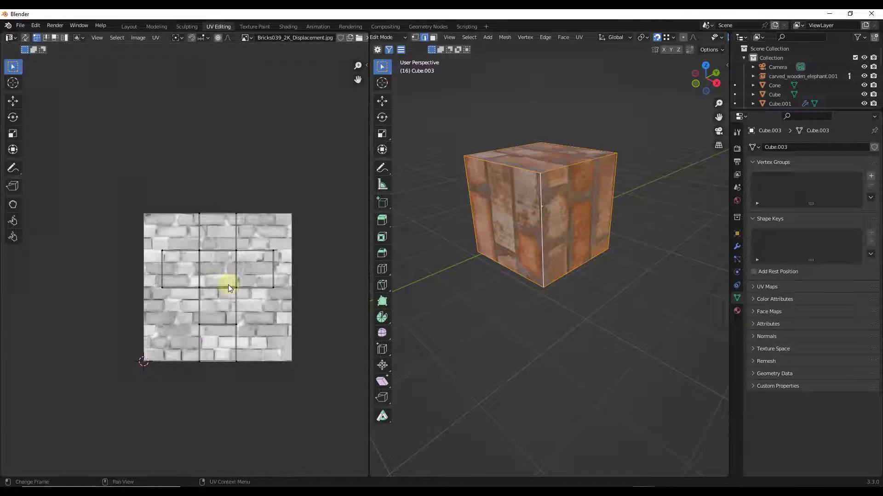
{"action": "left_click_drag", "start_coordinate": [107, 175], "coordinate": [322, 415]}
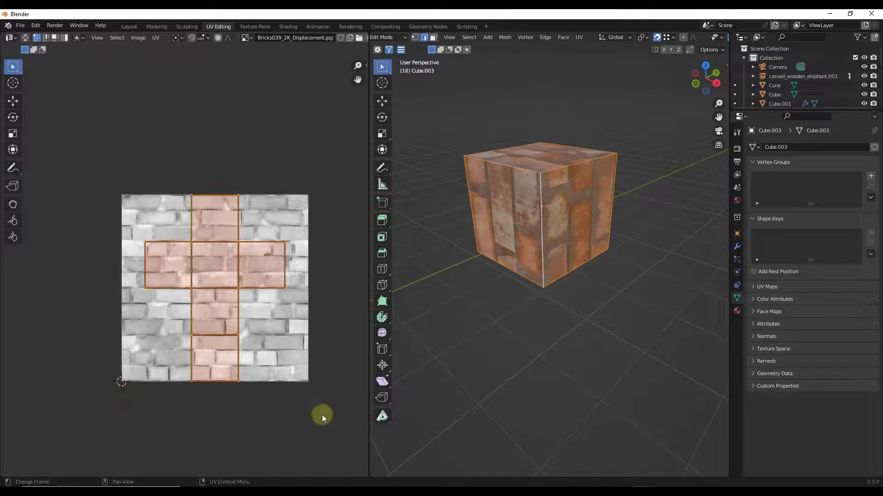
{"action": "key", "text": "g"}
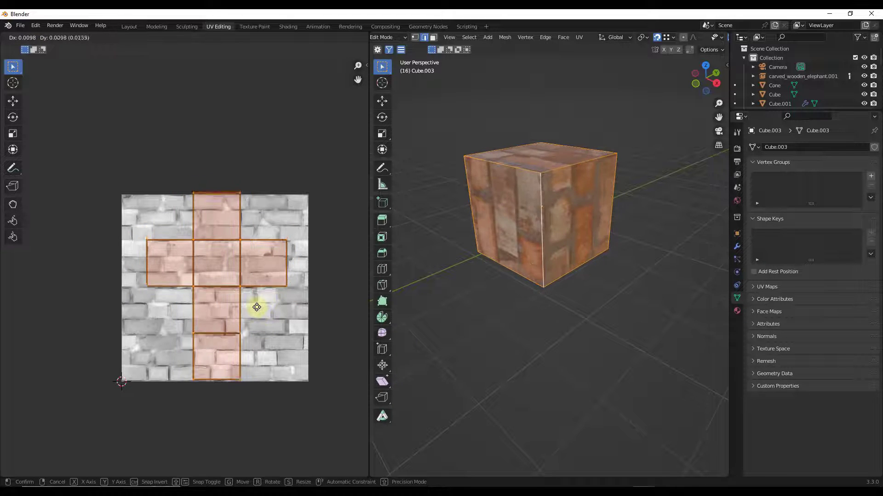
{"action": "right_click", "coordinate": [256, 308]}
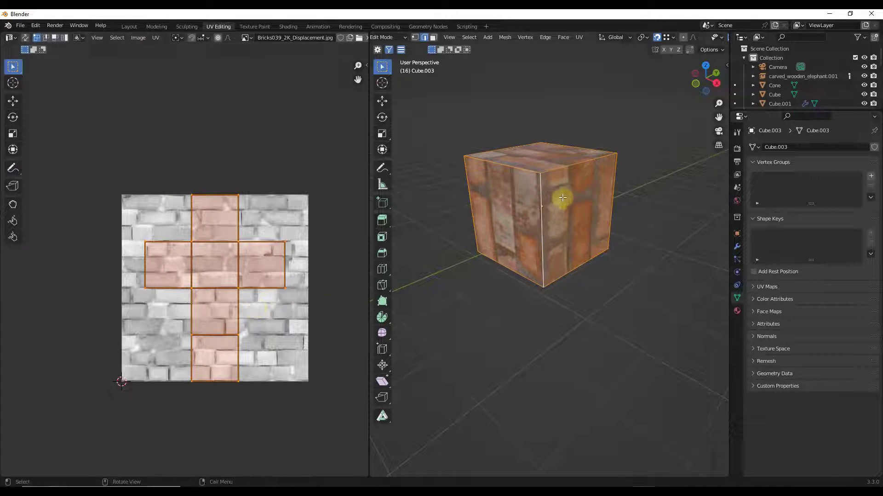
Step: Unwrap the brick cube with Smart UV Project, using a 66° angle limit and zero island margin
{"action": "left_click", "coordinate": [578, 39]}
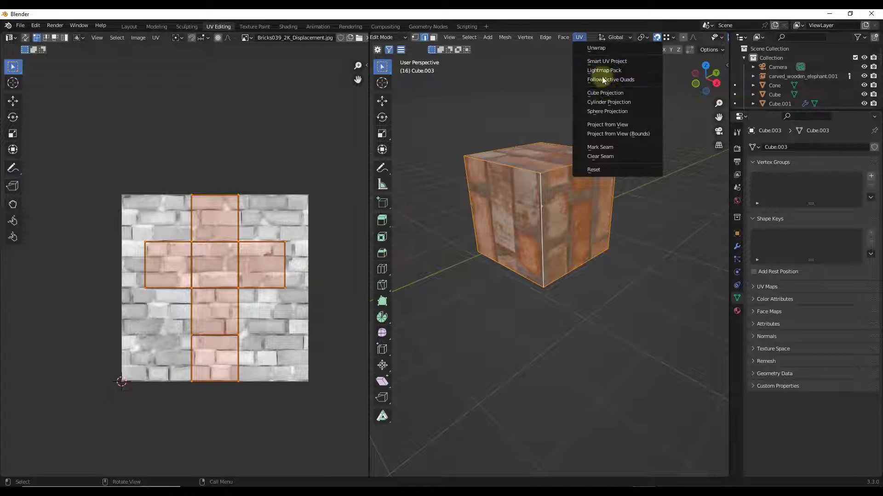
{"action": "left_click", "coordinate": [593, 61]}
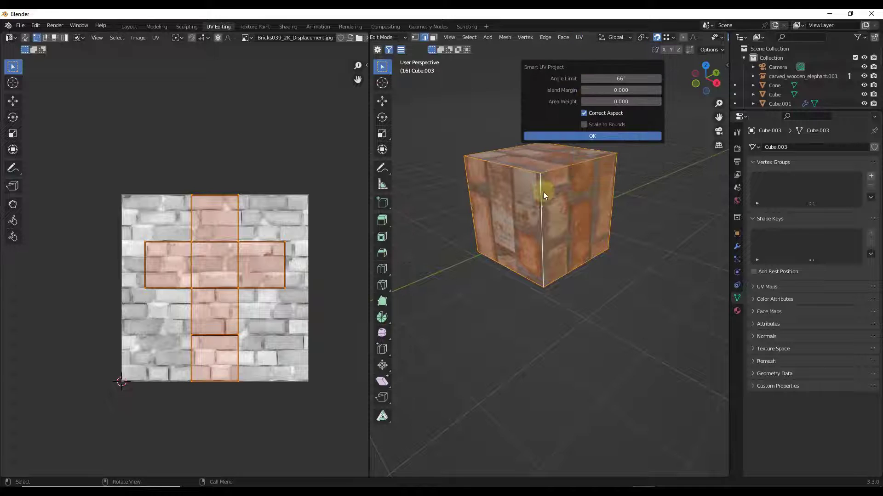
{"action": "left_click", "coordinate": [598, 133]}
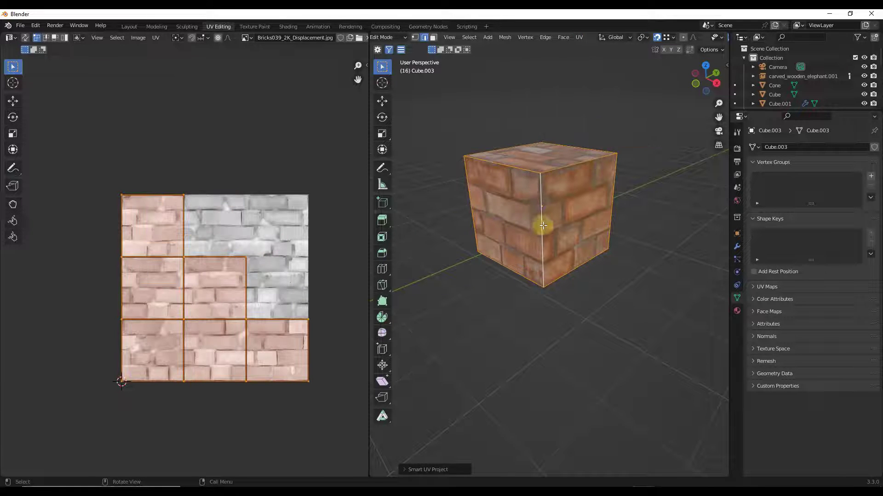
Step: Try rotating the UVs of the cube's top face over the brick texture
{"action": "left_click", "coordinate": [160, 247]}
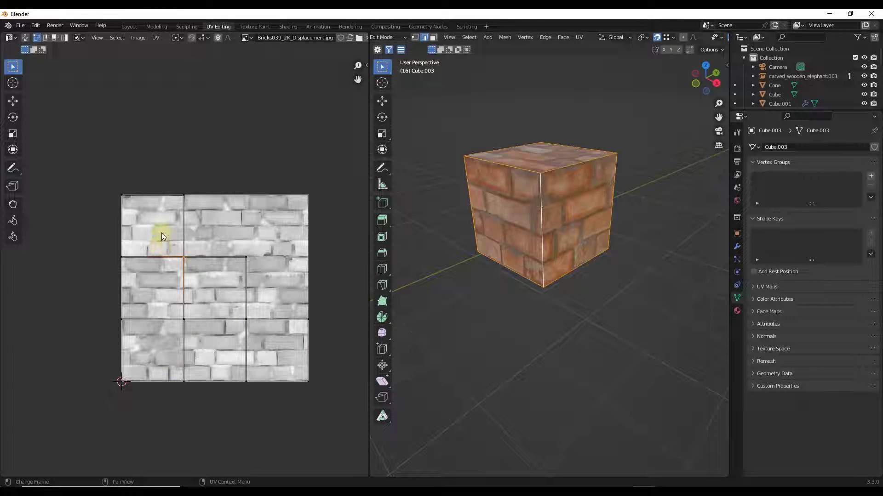
{"action": "key", "text": "3"}
{"action": "left_click", "coordinate": [161, 235]}
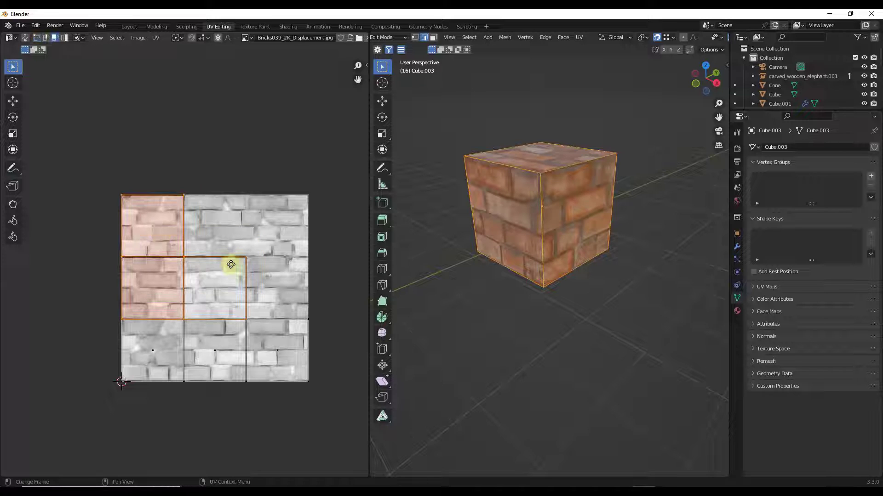
{"action": "key", "text": "alt+a"}
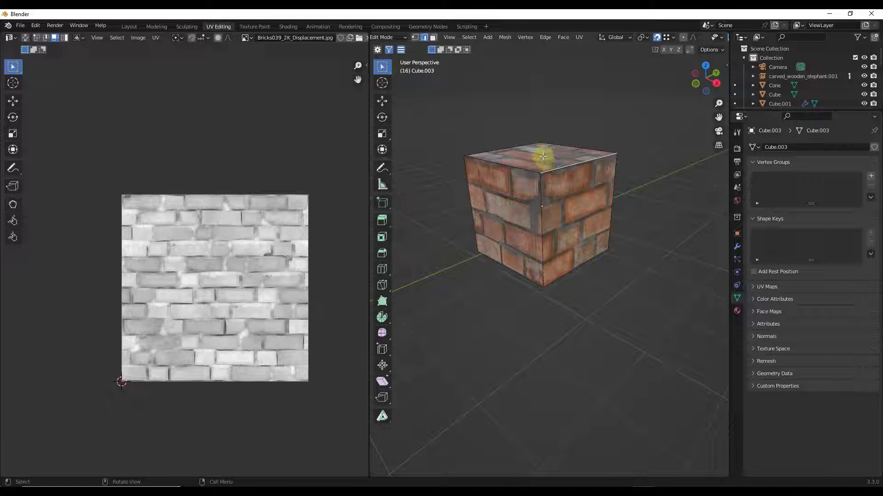
{"action": "left_click", "coordinate": [543, 156]}
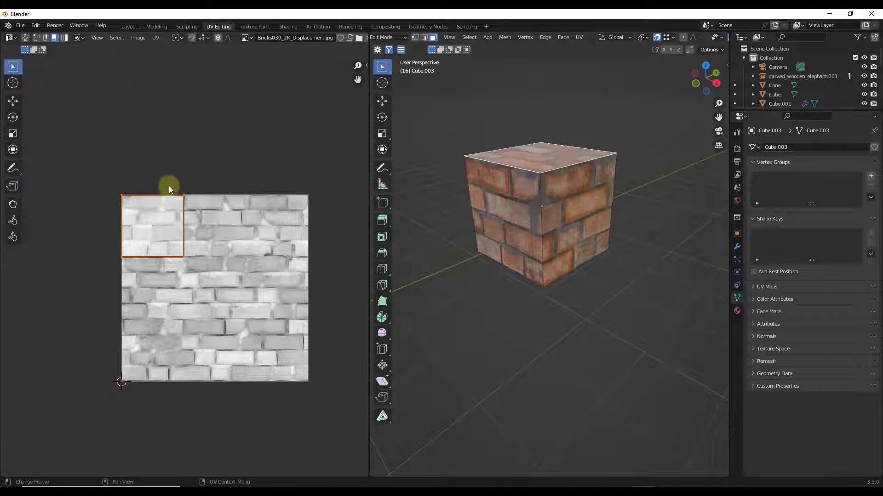
{"action": "key", "text": "r"}
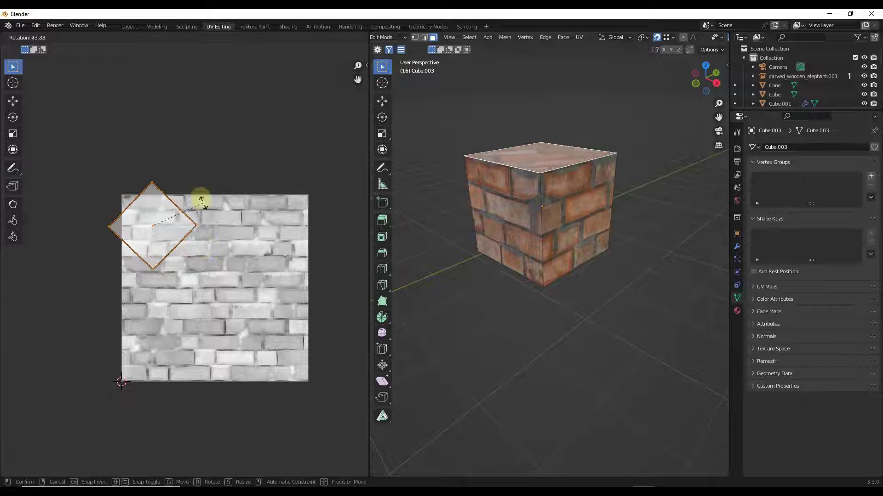
{"action": "right_click", "coordinate": [277, 225]}
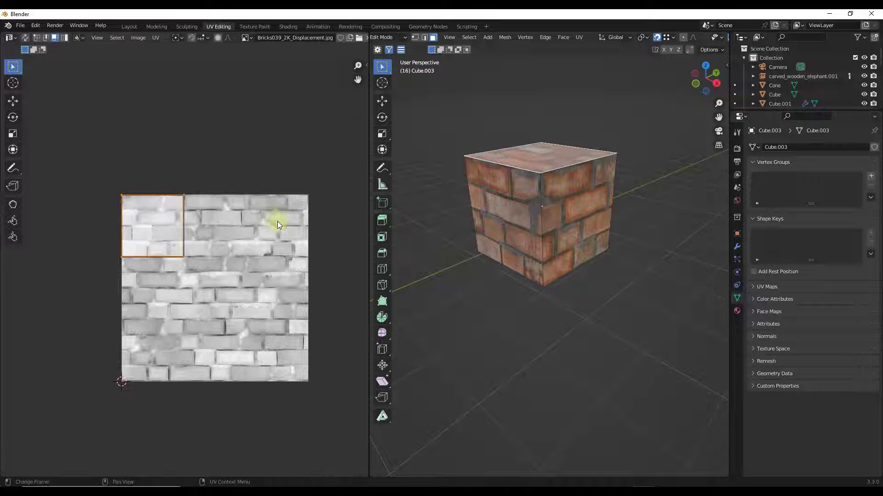
Step: Select all of the cube's faces and UVs and scale the UVs up about 3 times for smaller bricks
{"action": "key", "text": "a"}
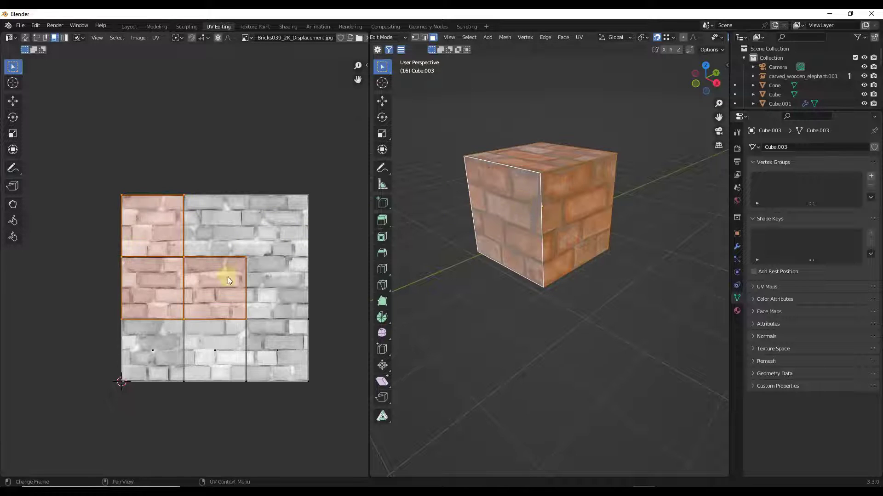
{"action": "key", "text": "a"}
{"action": "key", "text": "s"}
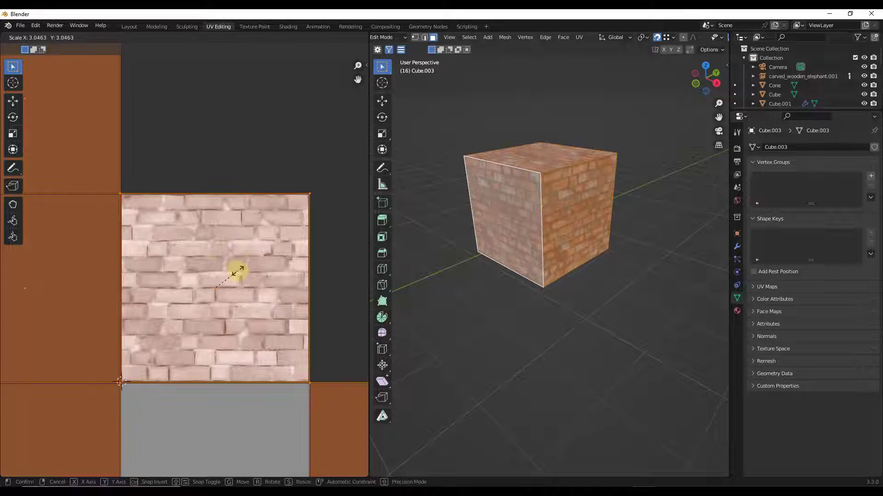
{"action": "left_click", "coordinate": [236, 272]}
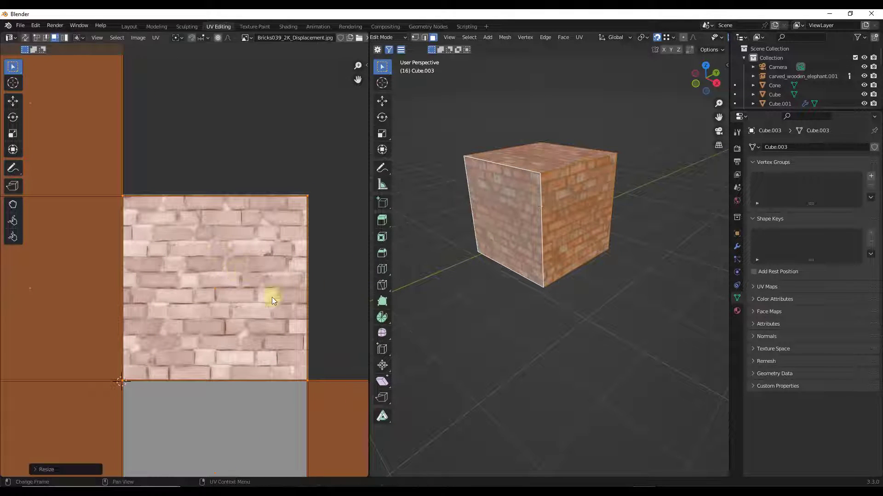
{"action": "scroll", "coordinate": [248, 260], "scroll_direction": "down", "scroll_amount": 4}
{"action": "left_click", "coordinate": [305, 238]}
{"action": "scroll", "coordinate": [598, 201], "scroll_direction": "up", "scroll_amount": 1}
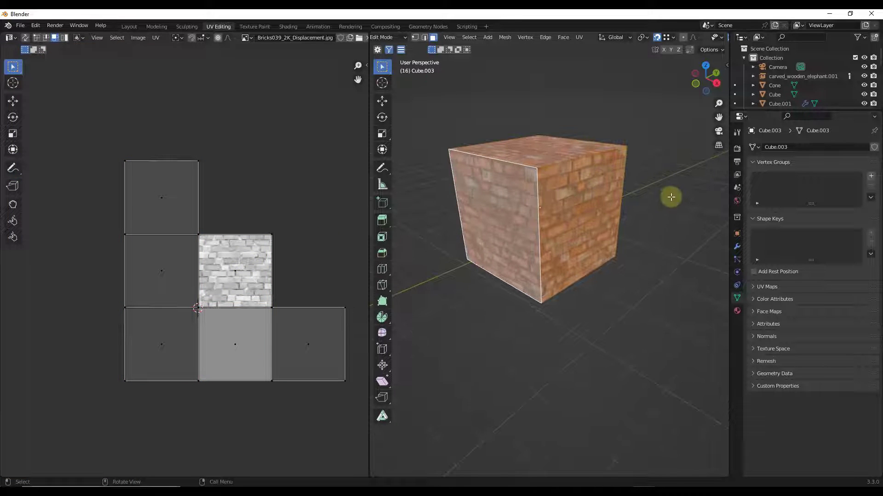
Step: Deselect the cube's faces and inspect the rescaled brick texture on its sides and top
{"action": "left_click", "coordinate": [671, 196]}
{"action": "scroll", "coordinate": [532, 187], "scroll_direction": "up", "scroll_amount": 3}
{"action": "scroll", "coordinate": [457, 183], "scroll_direction": "down", "scroll_amount": 3}
{"action": "scroll", "coordinate": [563, 196], "scroll_direction": "up", "scroll_amount": 3}
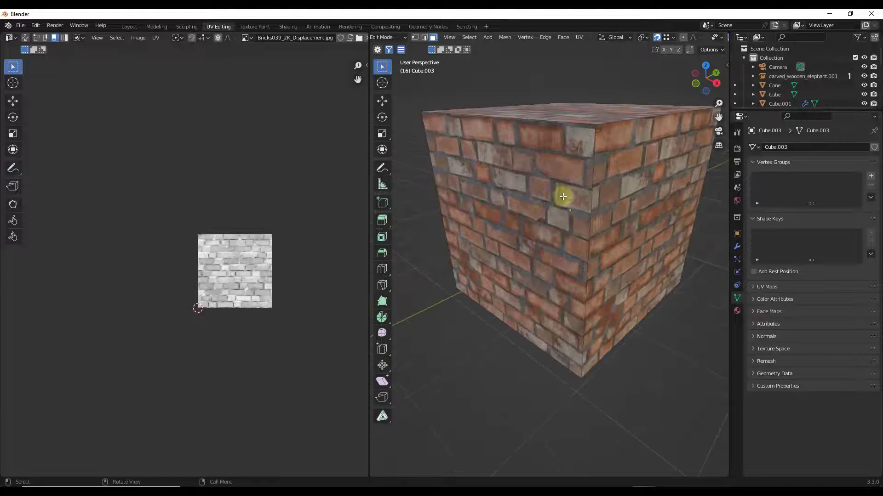
{"action": "middle_click_drag", "start_coordinate": [478, 256], "coordinate": [548, 159]}
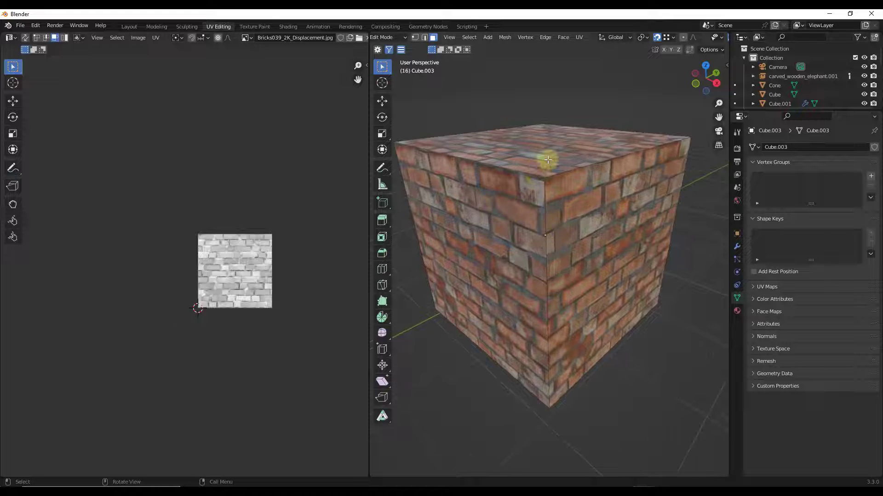
{"action": "scroll", "coordinate": [532, 202], "scroll_direction": "down", "scroll_amount": 3}
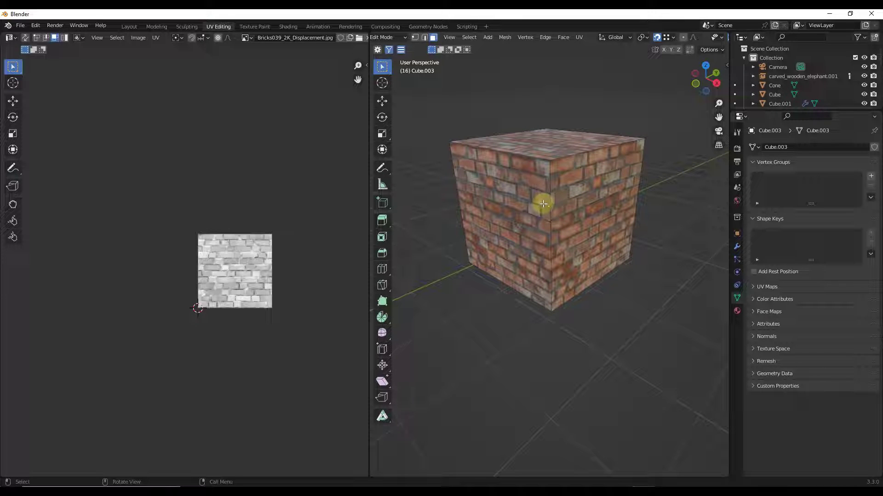
{"action": "middle_click_drag", "start_coordinate": [542, 203], "coordinate": [573, 188]}
{"action": "scroll", "coordinate": [538, 211], "scroll_direction": "down", "scroll_amount": 2}
{"action": "scroll", "coordinate": [537, 144], "scroll_direction": "up", "scroll_amount": 3}
{"action": "scroll", "coordinate": [547, 152], "scroll_direction": "down", "scroll_amount": 3}
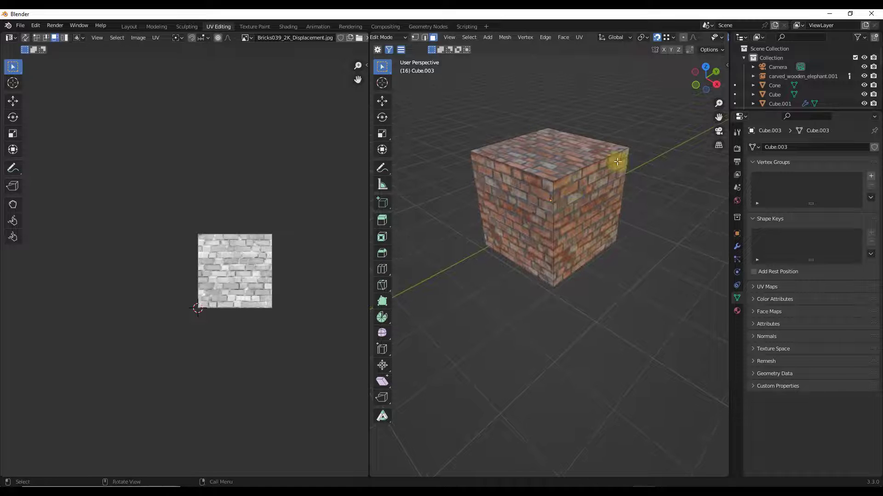